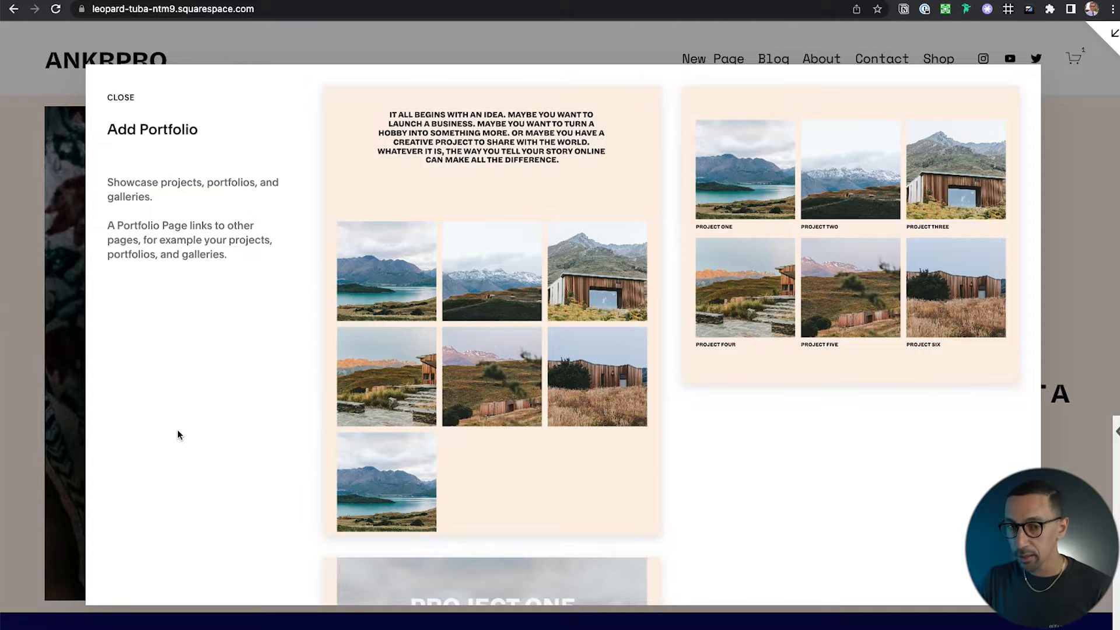
- Add the portfolio layout showing a grid of six titled projects and name the page Portfolio
{"action": "scroll", "coordinate": [655, 315], "scroll_direction": "down", "scroll_amount": 4}
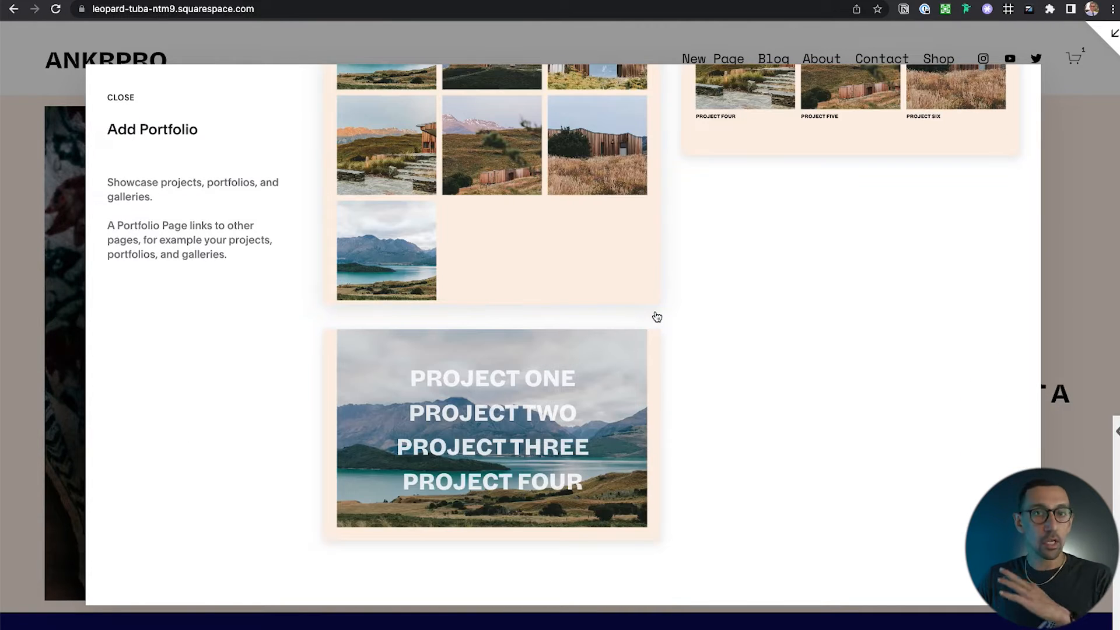
{"action": "scroll", "coordinate": [655, 316], "scroll_direction": "up", "scroll_amount": 4}
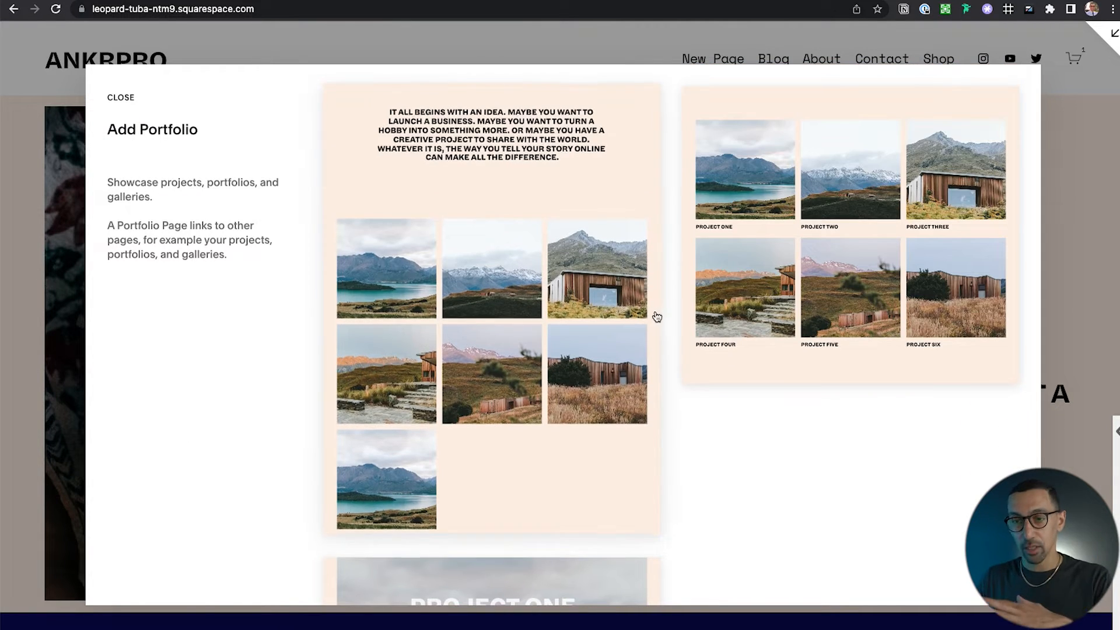
{"action": "left_click", "coordinate": [808, 247]}
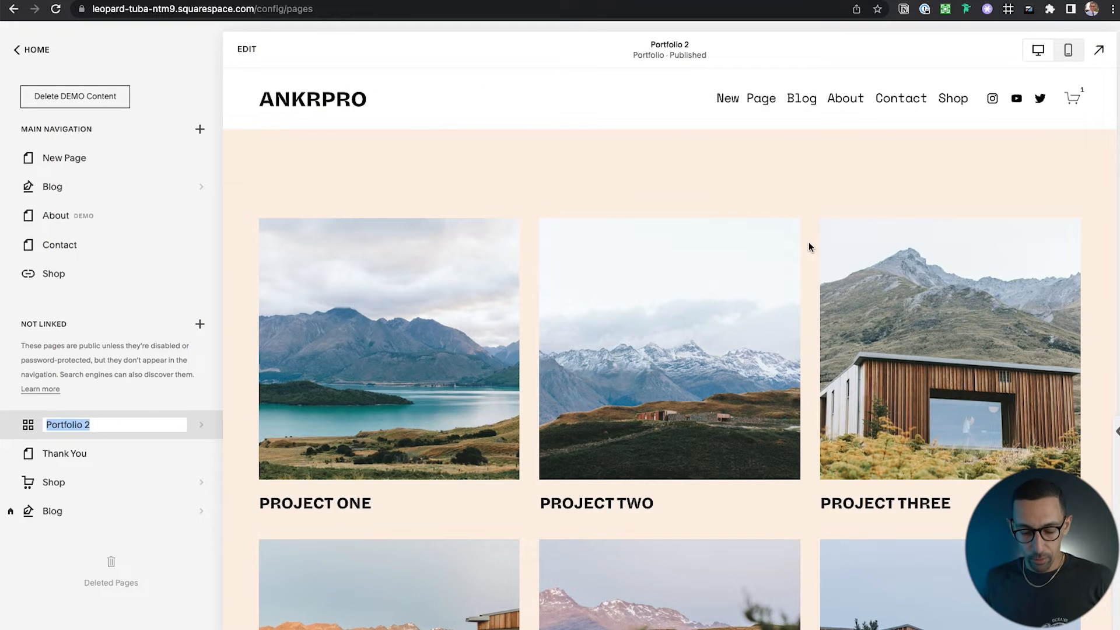
{"action": "key", "text": "Right"}
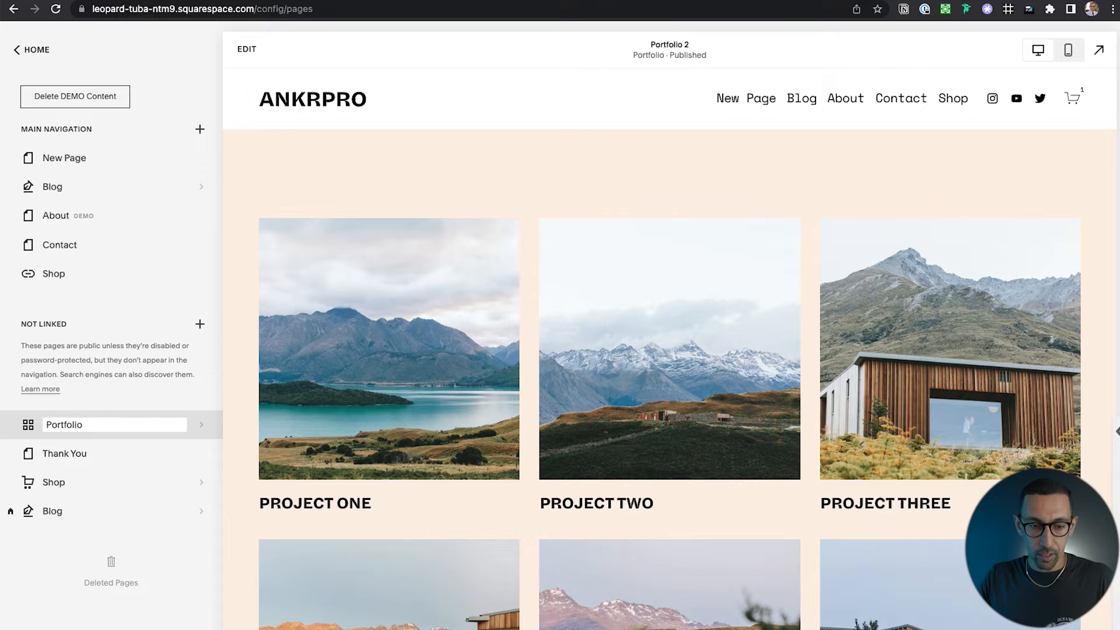
{"action": "key", "text": "Return"}
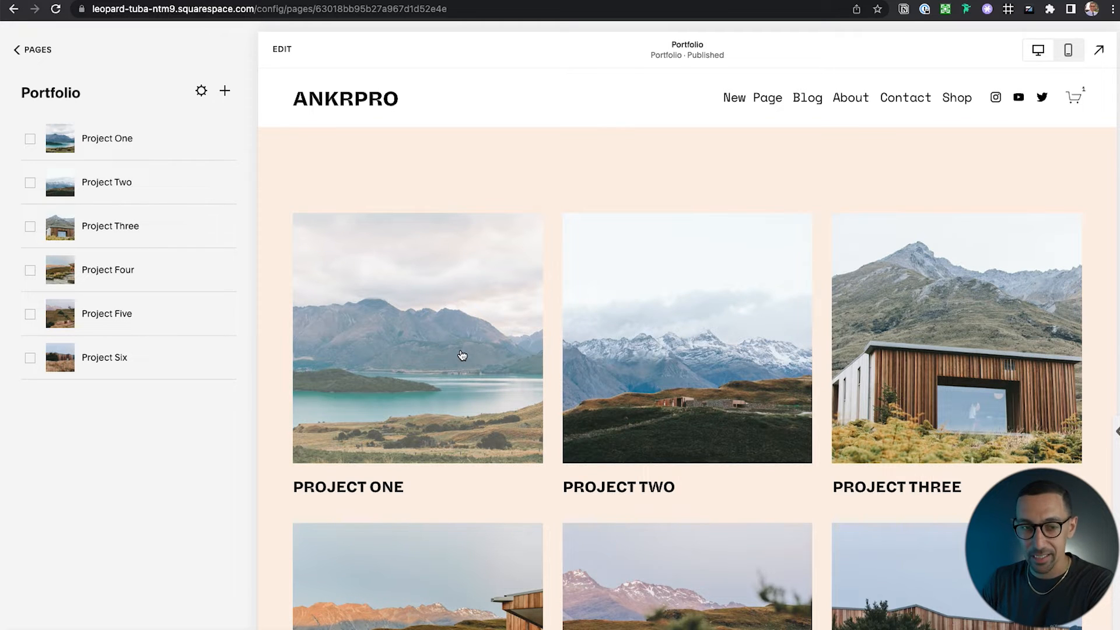
- Browse the Project One, Project Two and Project Three pages in turn, examining their content and the links between projects
{"action": "left_click", "coordinate": [395, 370]}
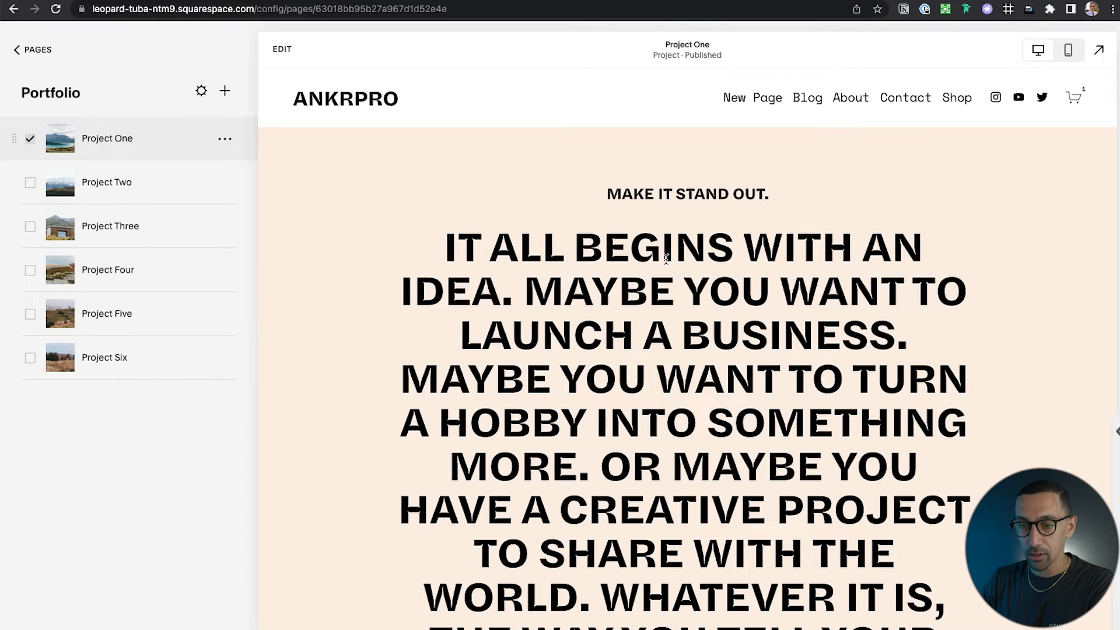
{"action": "scroll", "coordinate": [700, 292], "scroll_direction": "down", "scroll_amount": 10}
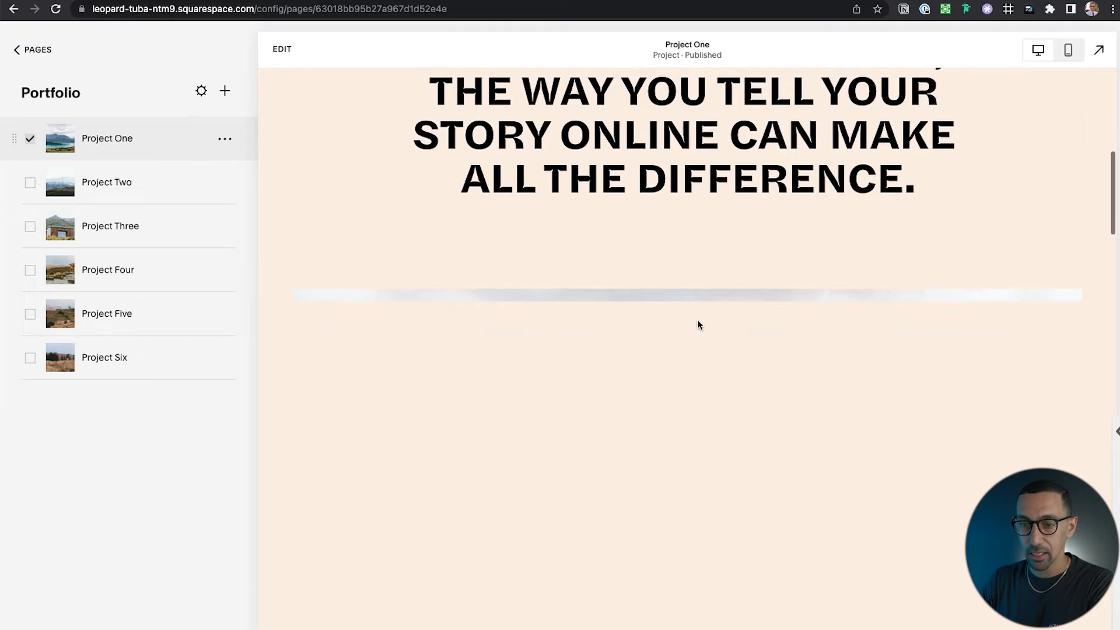
{"action": "scroll", "coordinate": [700, 325], "scroll_direction": "down", "scroll_amount": 10}
{"action": "scroll", "coordinate": [699, 325], "scroll_direction": "down", "scroll_amount": 10}
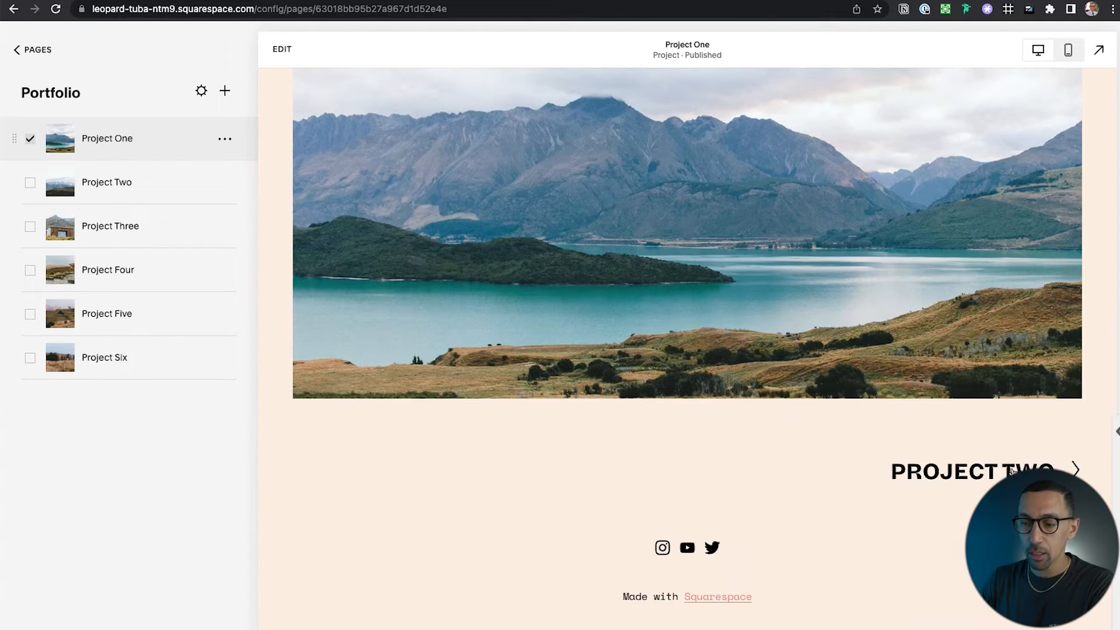
{"action": "left_click", "coordinate": [981, 470]}
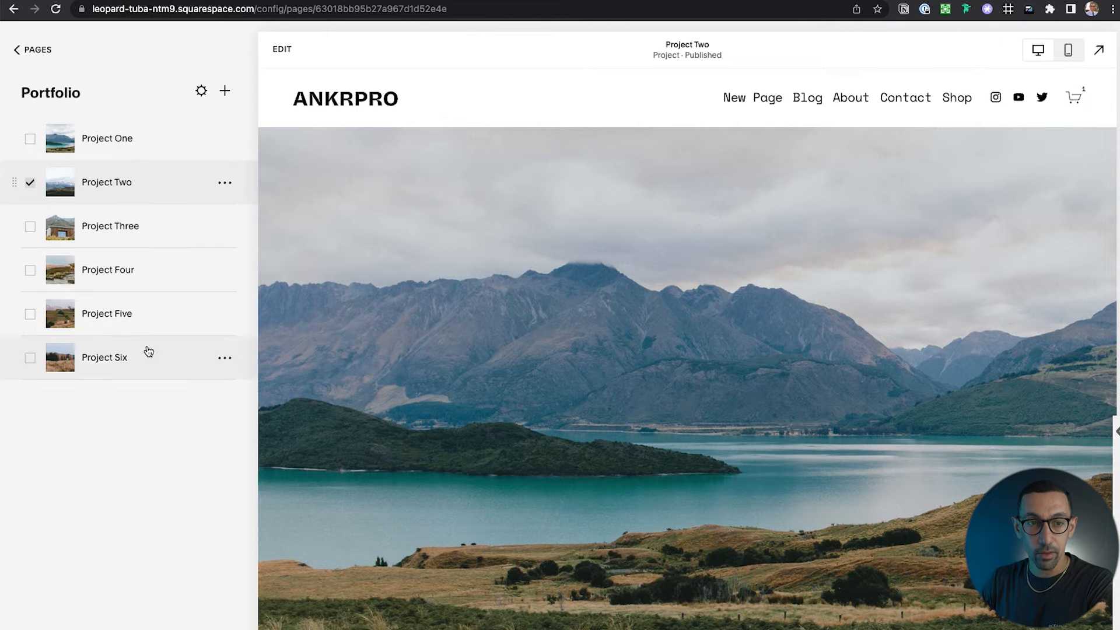
{"action": "scroll", "coordinate": [535, 385], "scroll_direction": "down", "scroll_amount": 10}
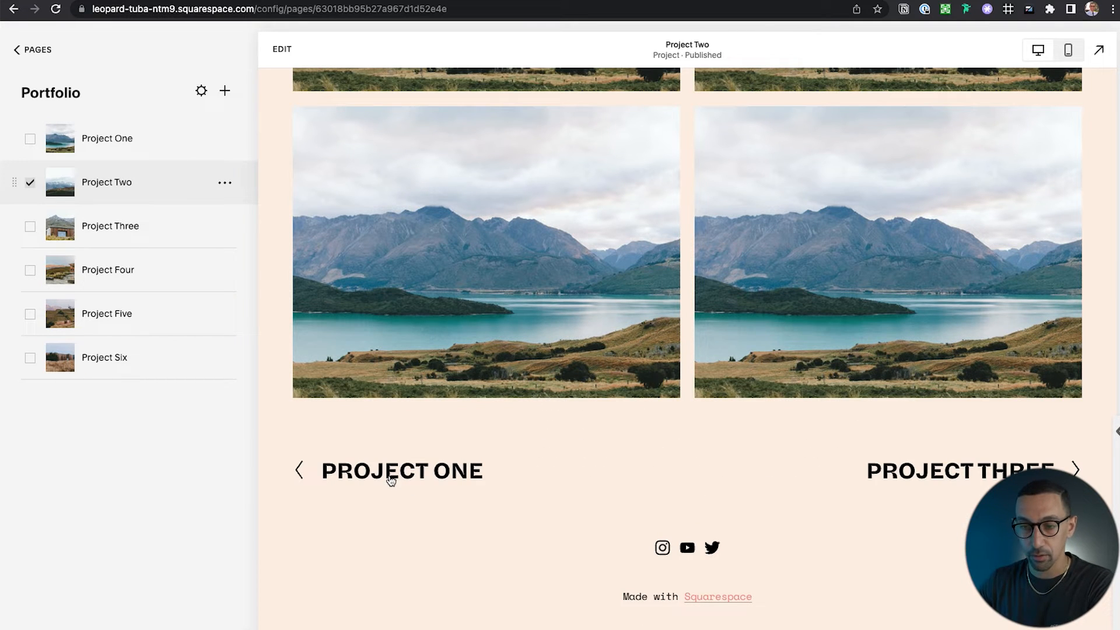
{"action": "left_click", "coordinate": [982, 470]}
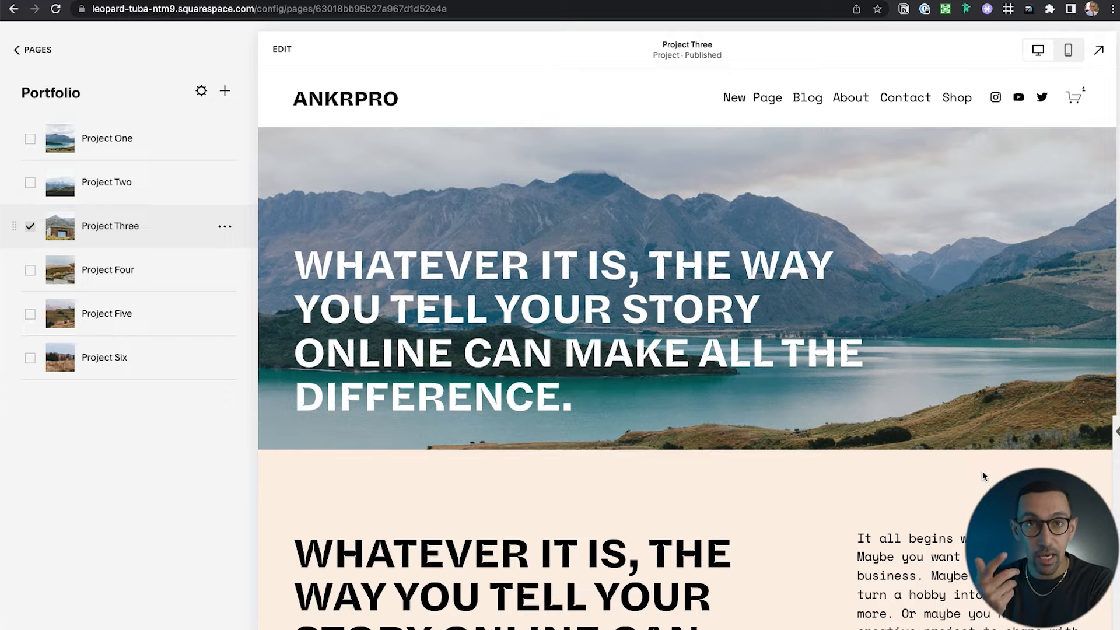
{"action": "scroll", "coordinate": [983, 470], "scroll_direction": "down", "scroll_amount": 10}
{"action": "scroll", "coordinate": [982, 470], "scroll_direction": "down", "scroll_amount": 3}
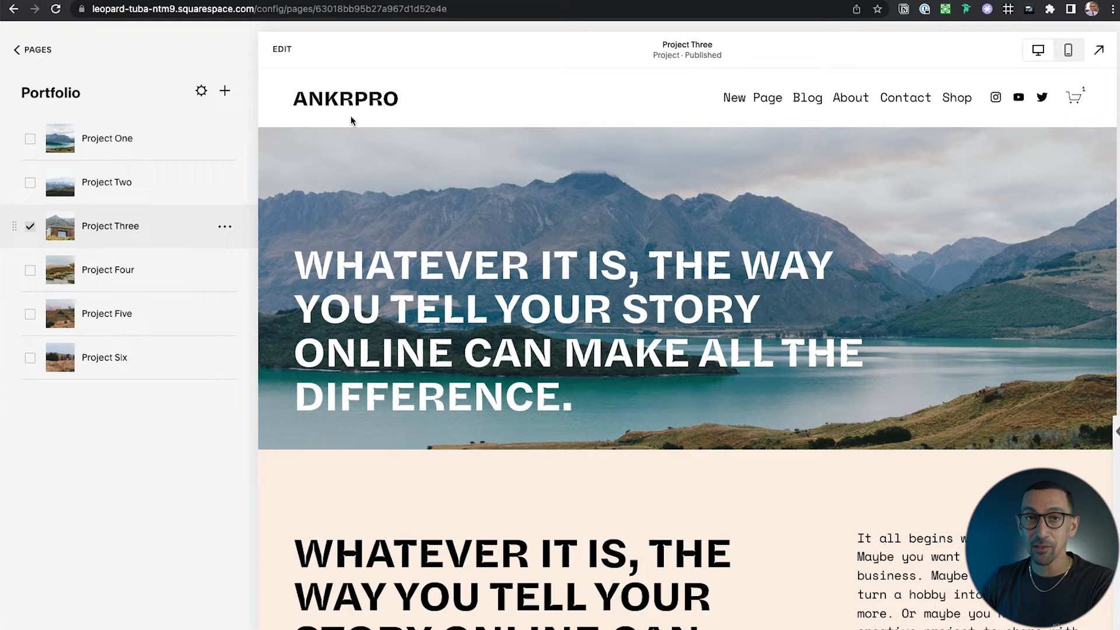
- Insert the "Take a minute to write an introduction" intro section below the banner of Project Three and save the page
{"action": "left_click", "coordinate": [286, 50]}
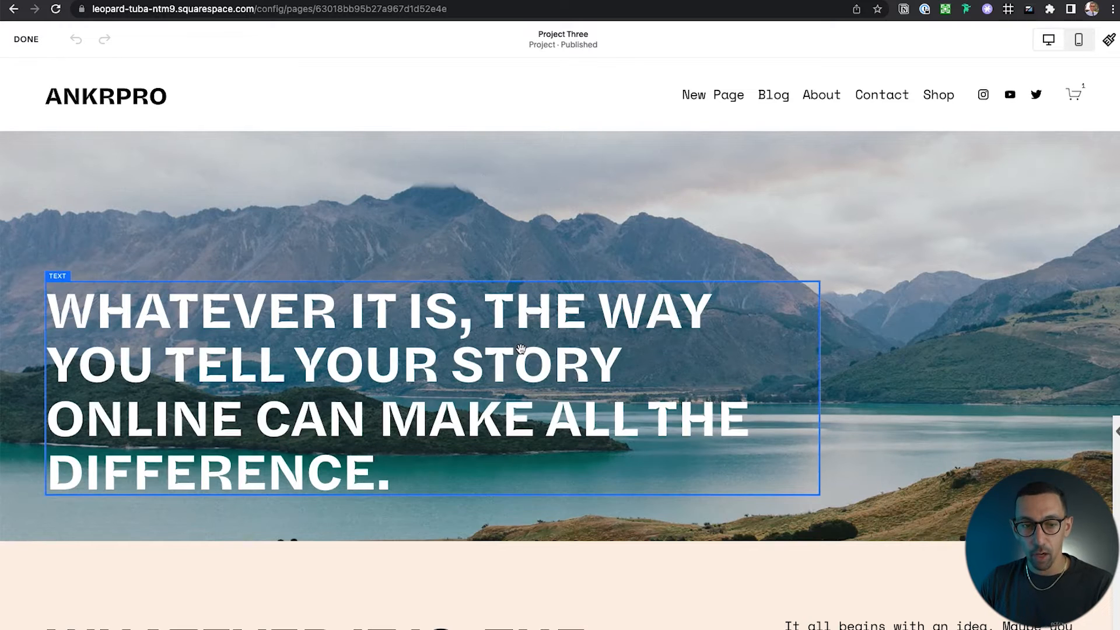
{"action": "scroll", "coordinate": [606, 368], "scroll_direction": "down", "scroll_amount": 3}
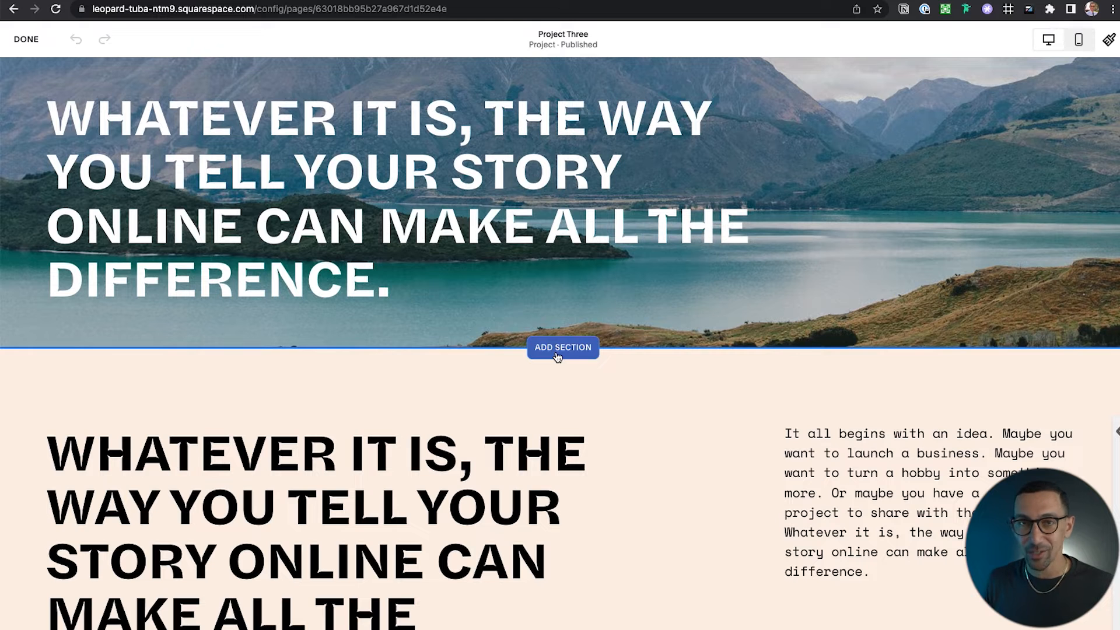
{"action": "left_click", "coordinate": [569, 352]}
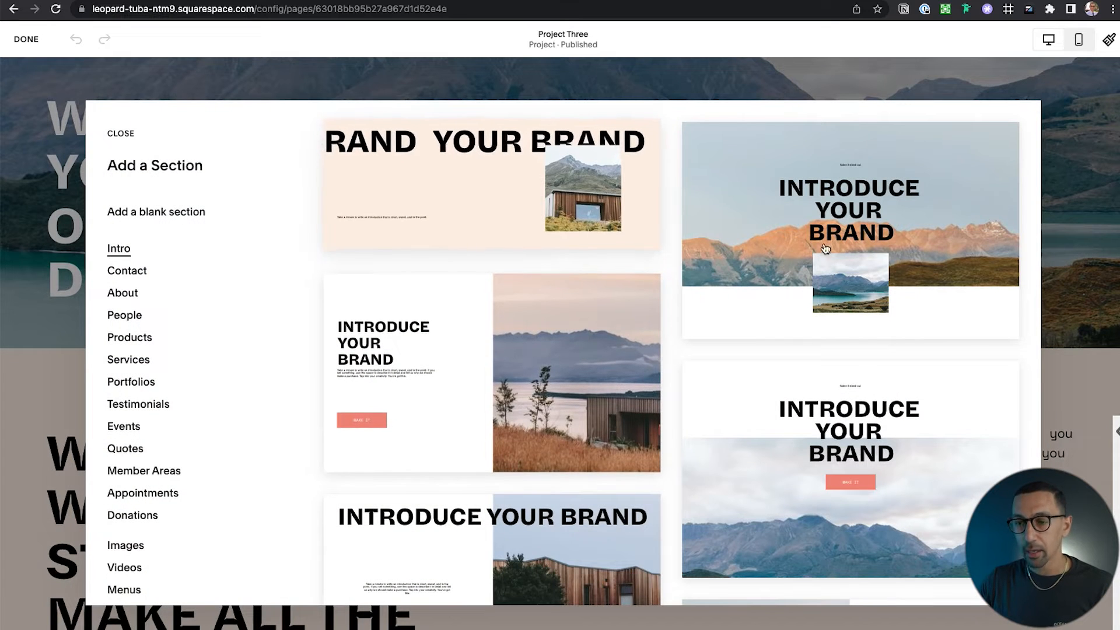
{"action": "scroll", "coordinate": [554, 362], "scroll_direction": "down", "scroll_amount": 10}
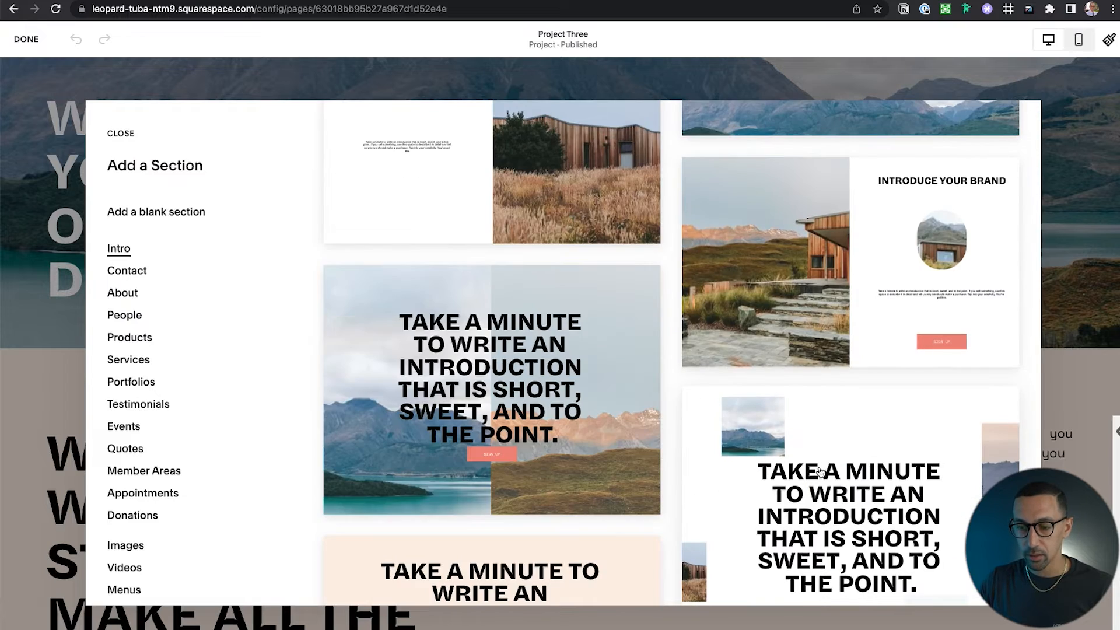
{"action": "left_click", "coordinate": [820, 471]}
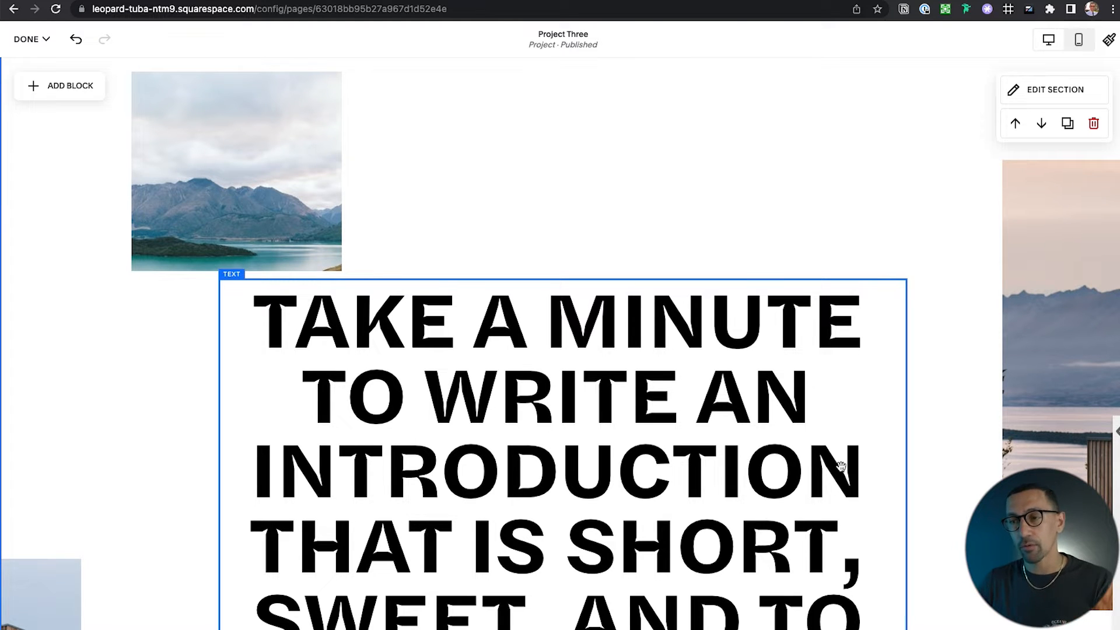
{"action": "scroll", "coordinate": [873, 452], "scroll_direction": "down", "scroll_amount": 7}
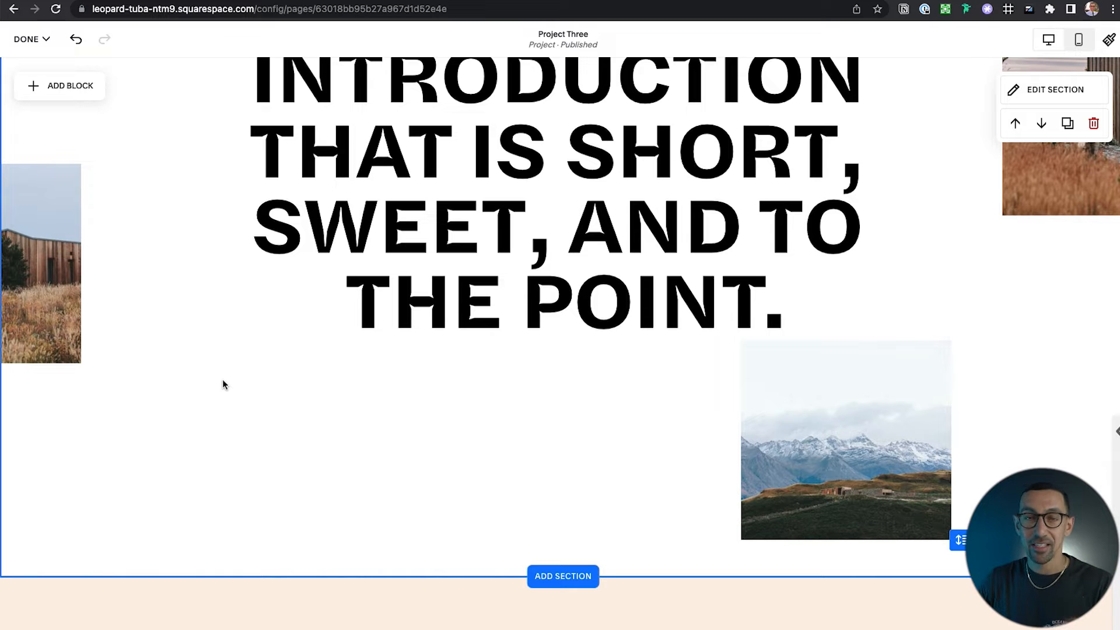
{"action": "left_click", "coordinate": [27, 39]}
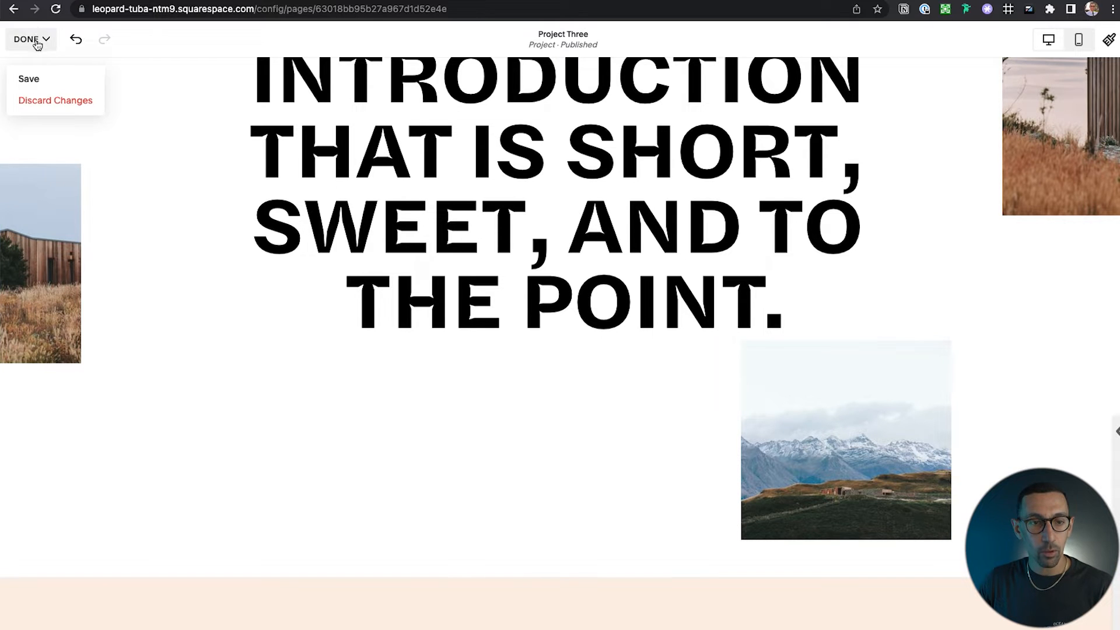
{"action": "left_click", "coordinate": [36, 78]}
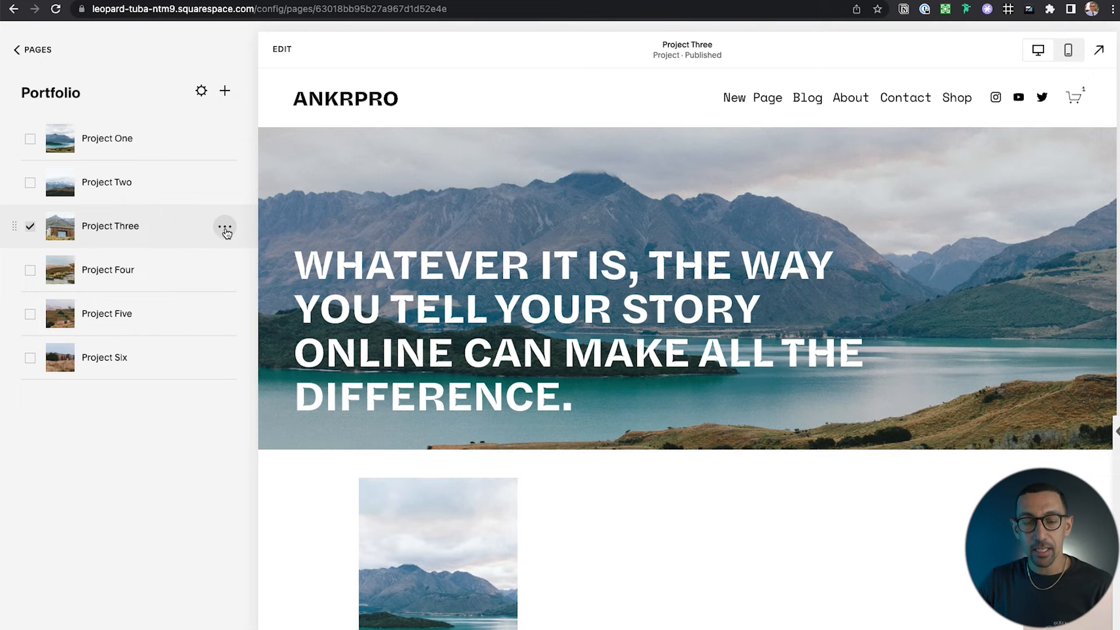
- Duplicate the Project Three page from its project settings
{"action": "left_click", "coordinate": [224, 228]}
{"action": "left_click", "coordinate": [230, 253]}
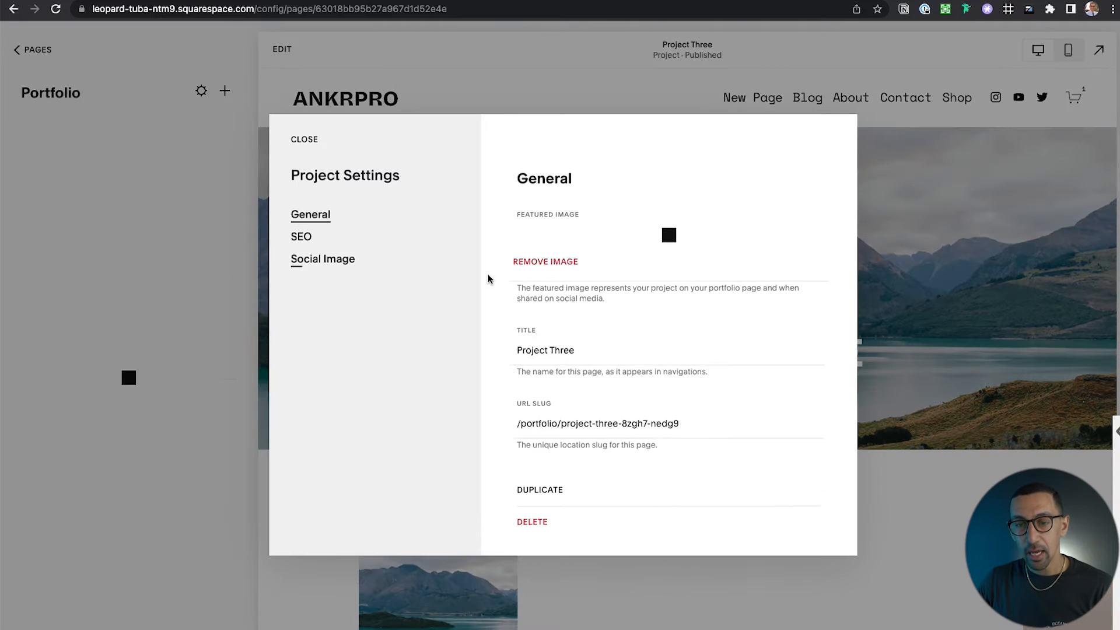
{"action": "scroll", "coordinate": [582, 408], "scroll_direction": "down", "scroll_amount": 2}
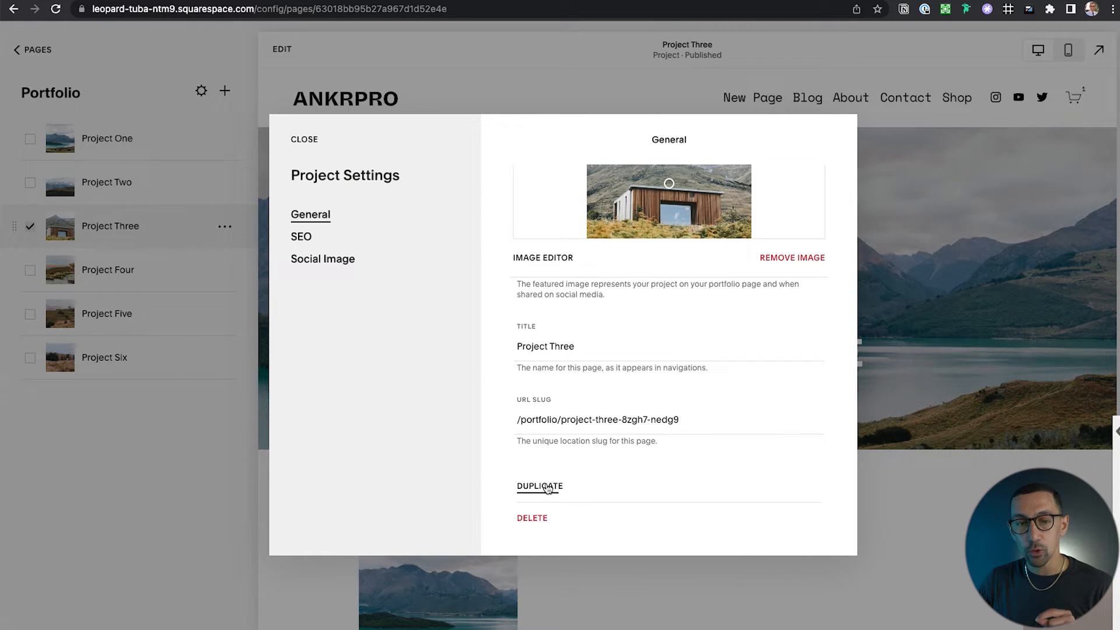
{"action": "left_click", "coordinate": [547, 488]}
{"action": "left_click", "coordinate": [642, 371]}
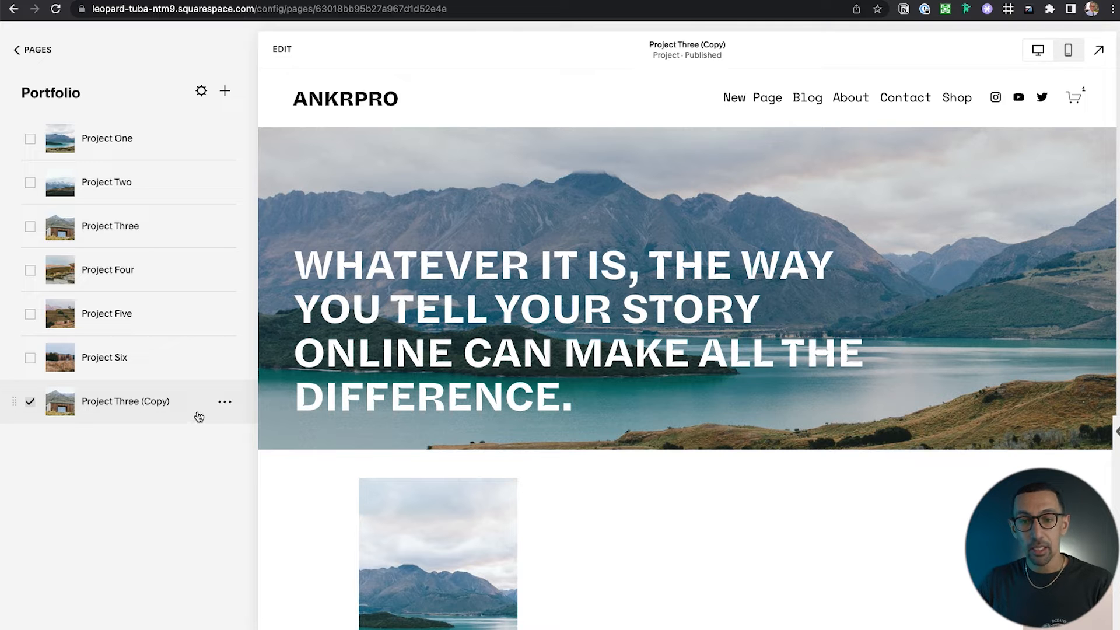
- Review the intro section on the Project Three (Copy) page and open that project's options
{"action": "scroll", "coordinate": [335, 359], "scroll_direction": "down", "scroll_amount": 6}
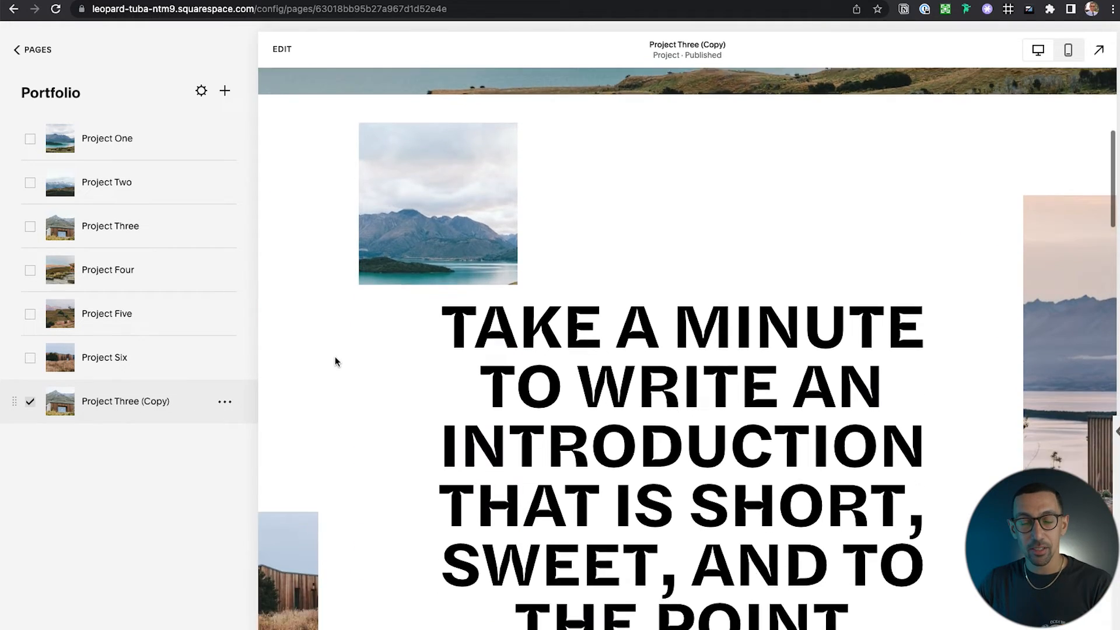
{"action": "scroll", "coordinate": [335, 360], "scroll_direction": "down", "scroll_amount": 5}
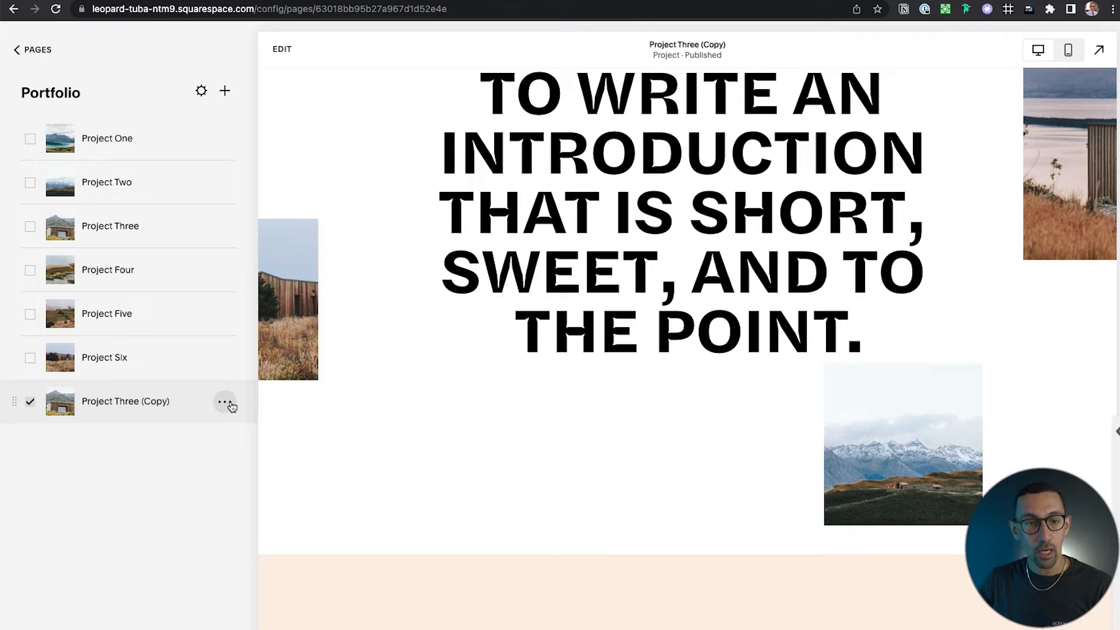
{"action": "left_click", "coordinate": [225, 401]}
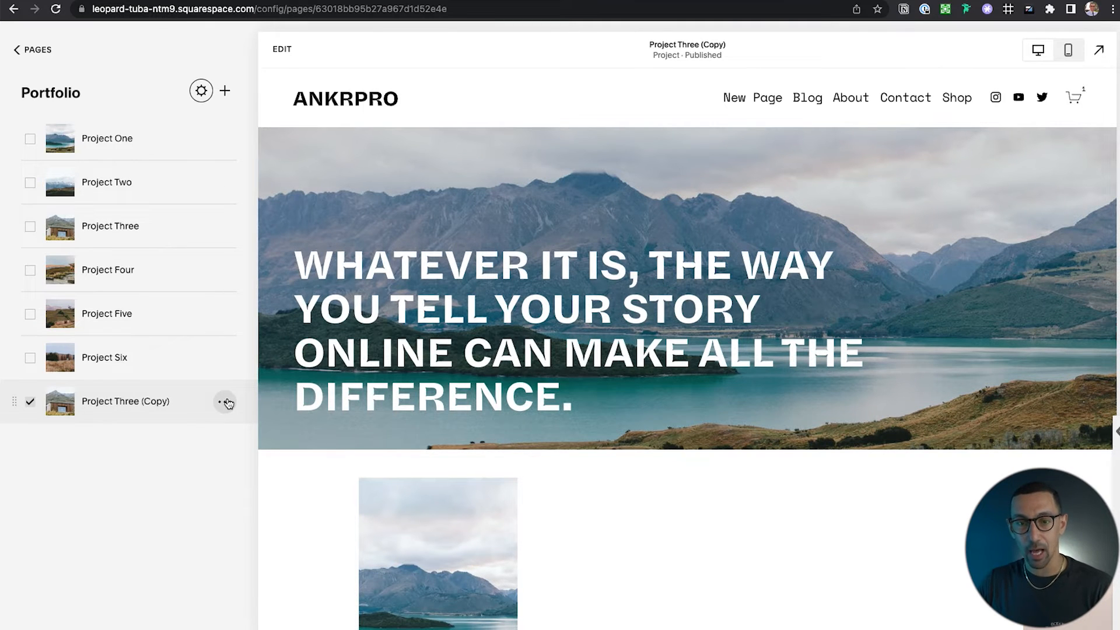
- Return to the page list and move Portfolio from Not Linked into the main navigation, between About and Contact
{"action": "left_click", "coordinate": [37, 49]}
{"action": "left_click_drag", "start_coordinate": [32, 426], "coordinate": [65, 245]}
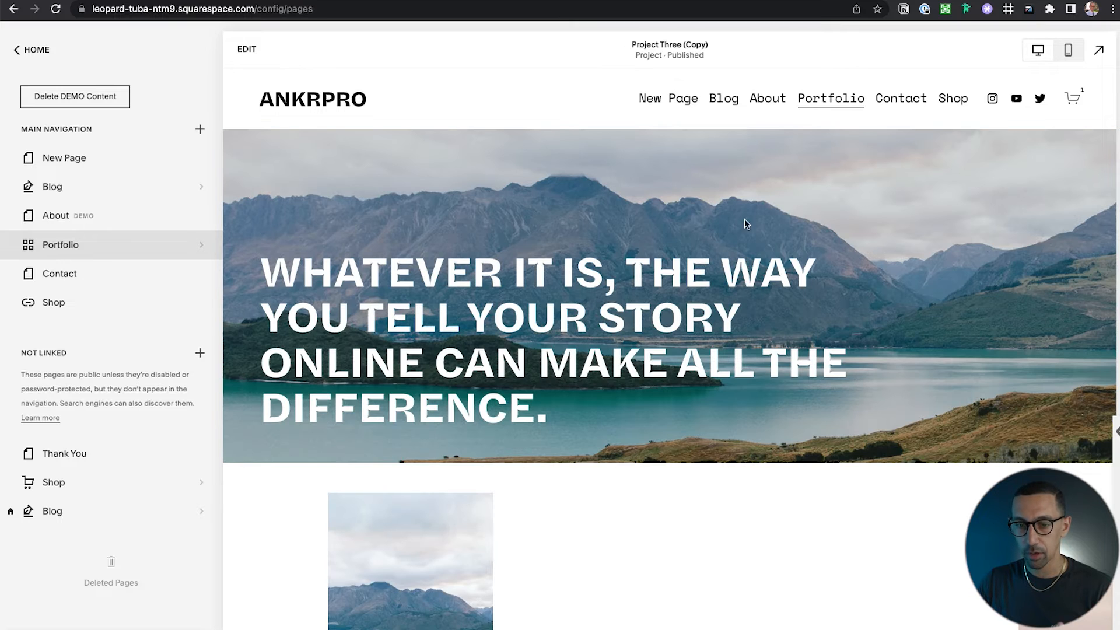
{"action": "scroll", "coordinate": [685, 286], "scroll_direction": "down", "scroll_amount": 10}
{"action": "scroll", "coordinate": [685, 284], "scroll_direction": "up", "scroll_amount": 6}
{"action": "scroll", "coordinate": [684, 284], "scroll_direction": "up", "scroll_amount": 4}
- Open the Portfolio page from the site navigation and view the duplicated project through its thumbnail
{"action": "left_click", "coordinate": [835, 101]}
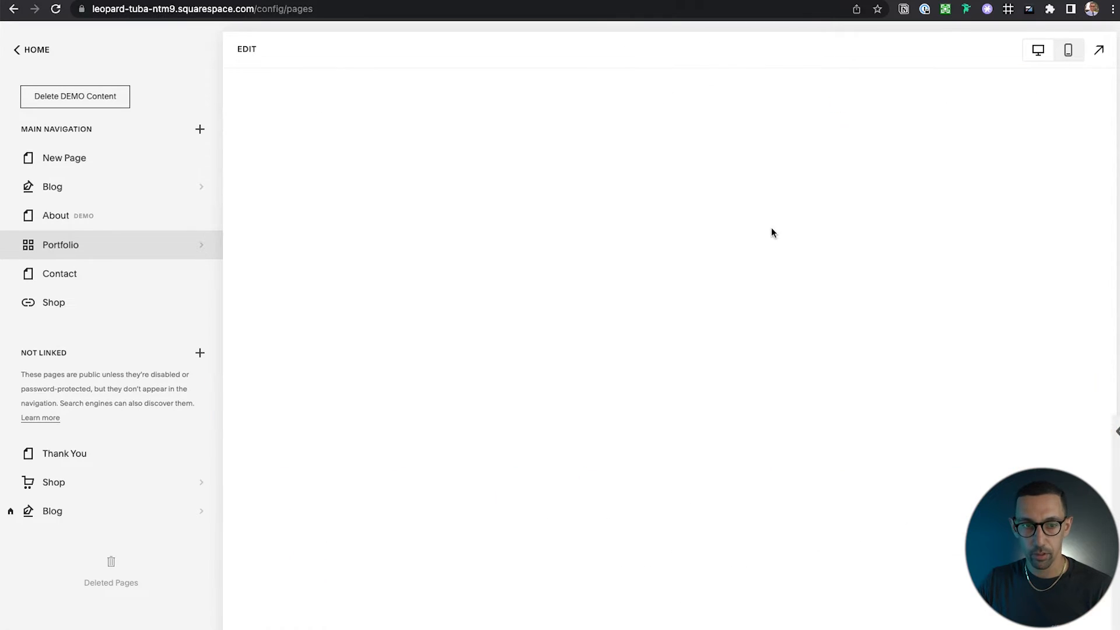
{"action": "scroll", "coordinate": [619, 317], "scroll_direction": "down", "scroll_amount": 8}
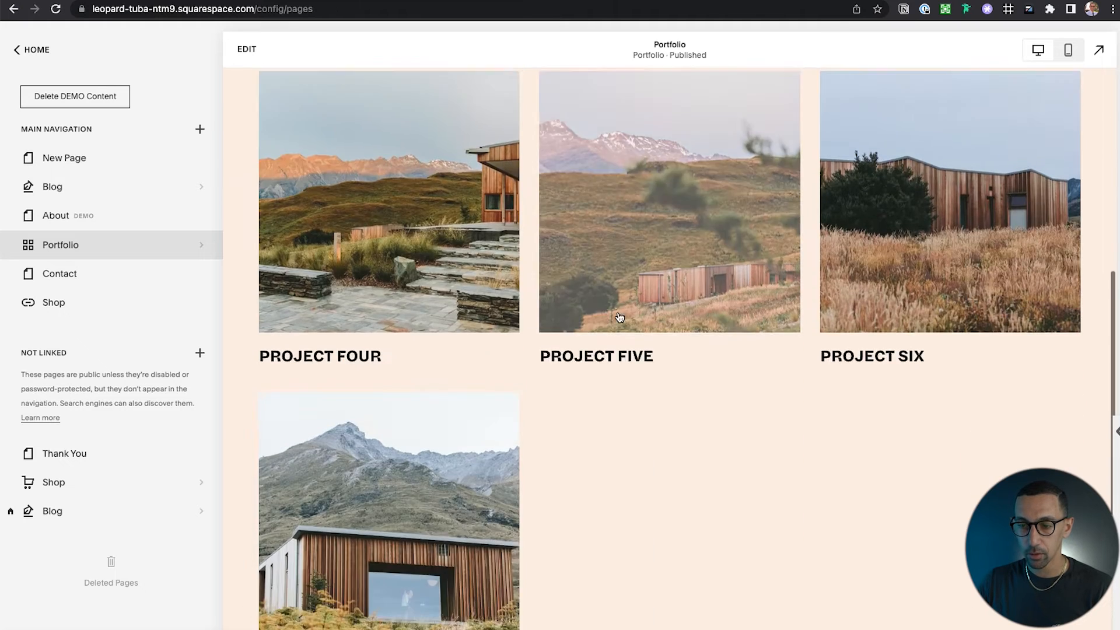
{"action": "scroll", "coordinate": [618, 315], "scroll_direction": "down", "scroll_amount": 5}
{"action": "left_click", "coordinate": [412, 325]}
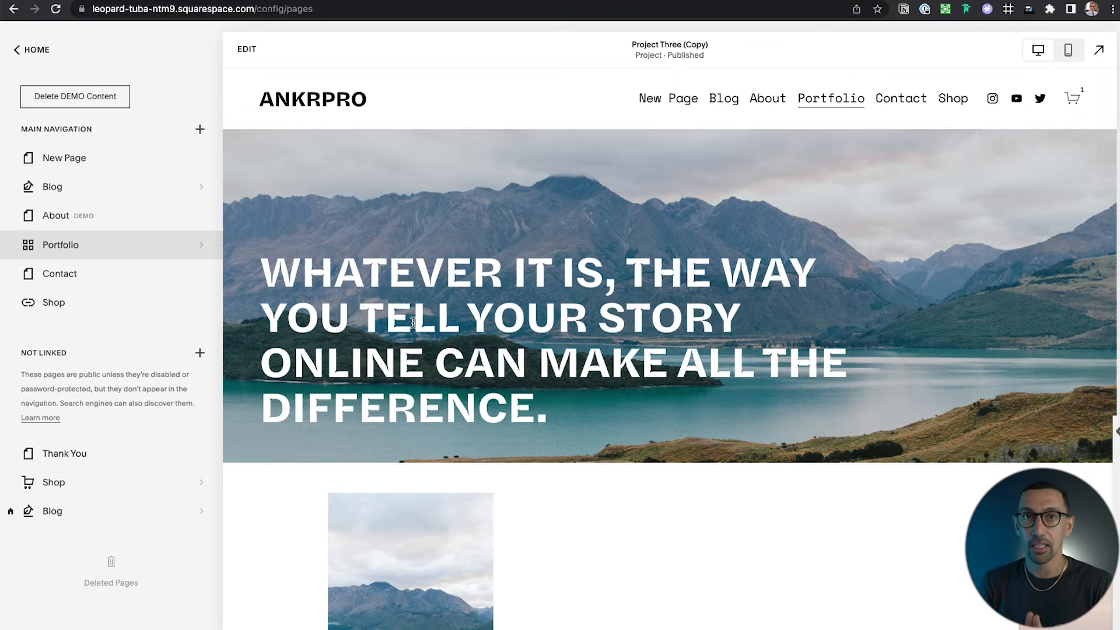
- Move Portfolio between Contact and Shop in the main navigation and open its project list
{"action": "left_click_drag", "start_coordinate": [105, 245], "coordinate": [105, 274]}
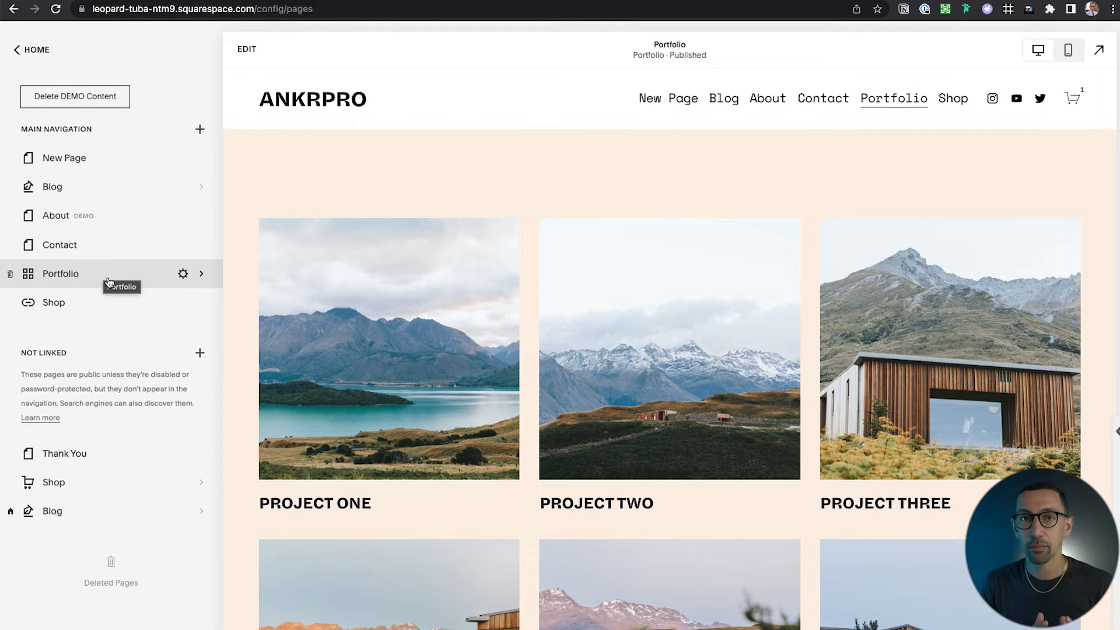
{"action": "left_click", "coordinate": [109, 282]}
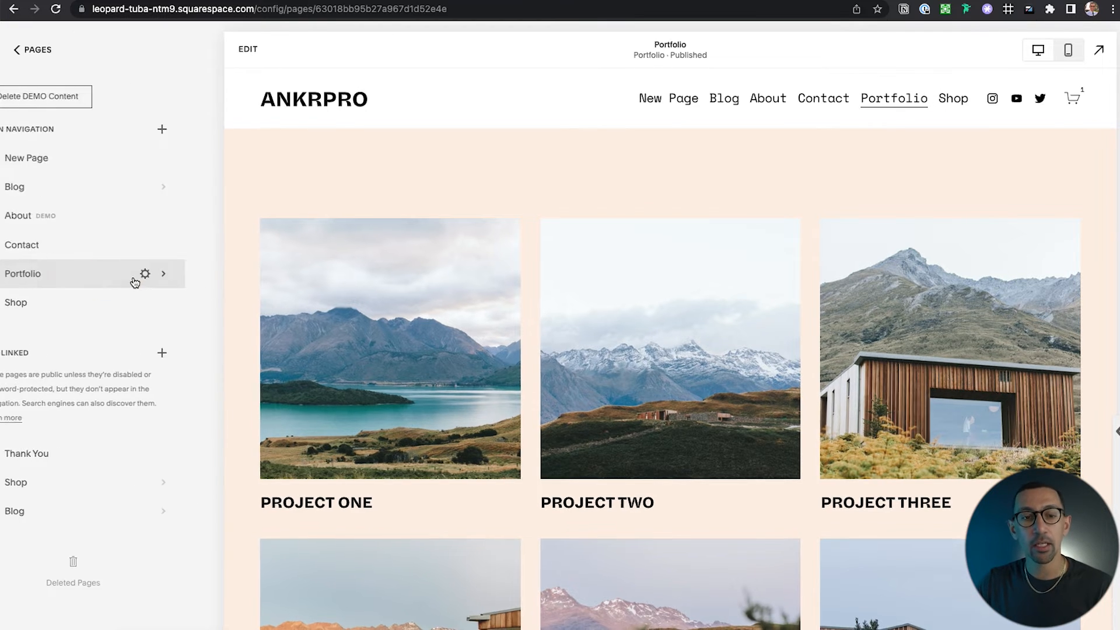
- Open the settings of Project Three and examine its general options
{"action": "left_click", "coordinate": [226, 228]}
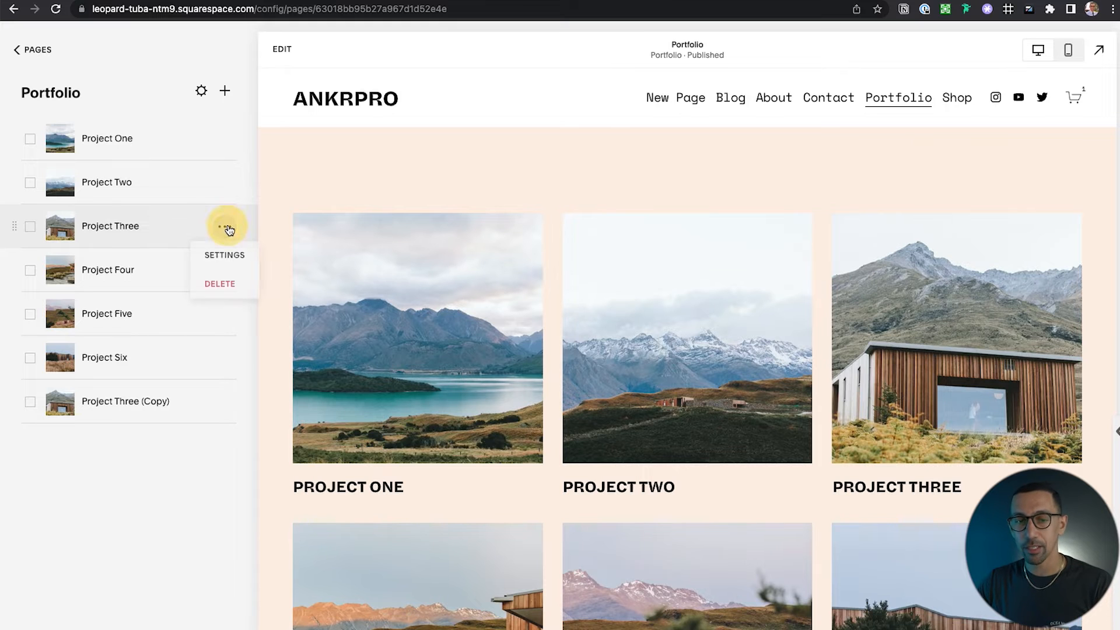
{"action": "left_click", "coordinate": [227, 254]}
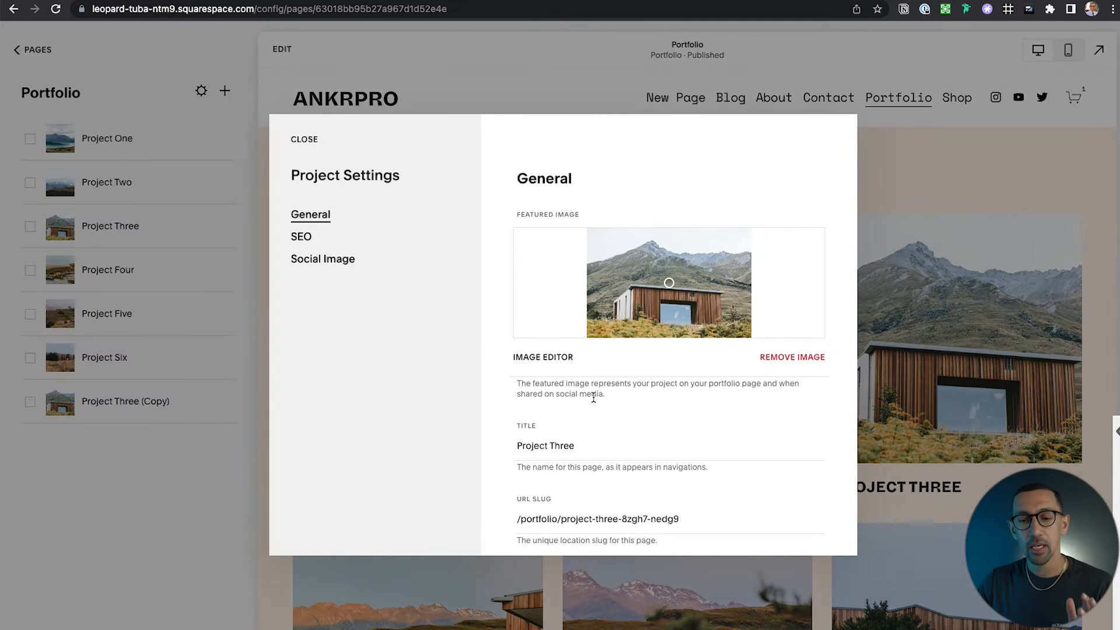
{"action": "scroll", "coordinate": [535, 502], "scroll_direction": "down", "scroll_amount": 2}
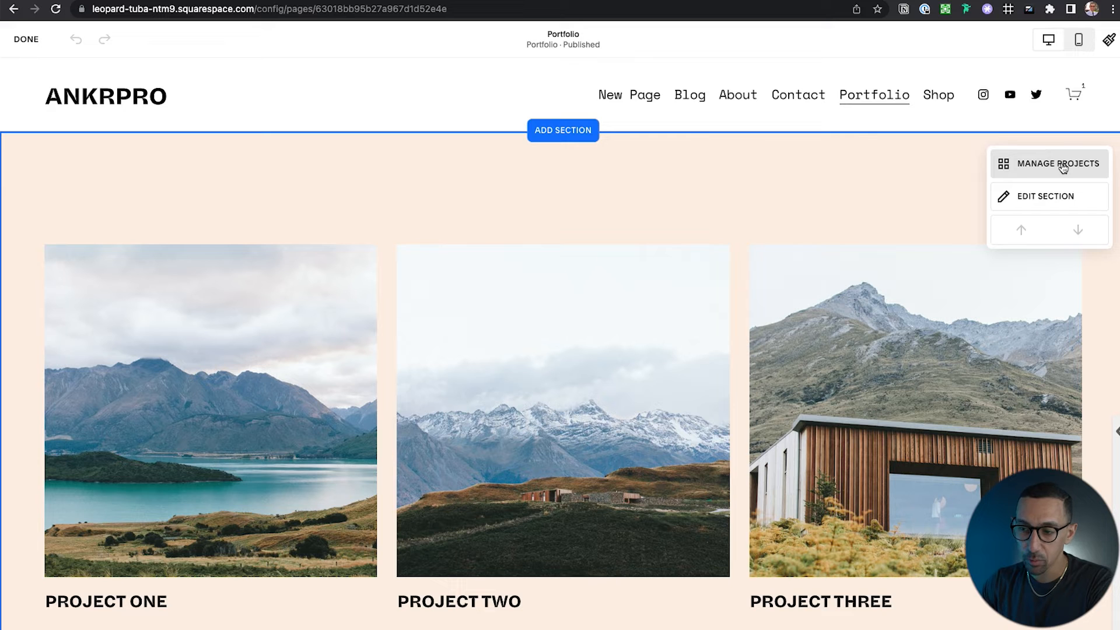
- Open the portfolio section for editing, switch its layout from a grid to Hover: Follow Cursor, and preview the project list
{"action": "left_click", "coordinate": [1050, 198]}
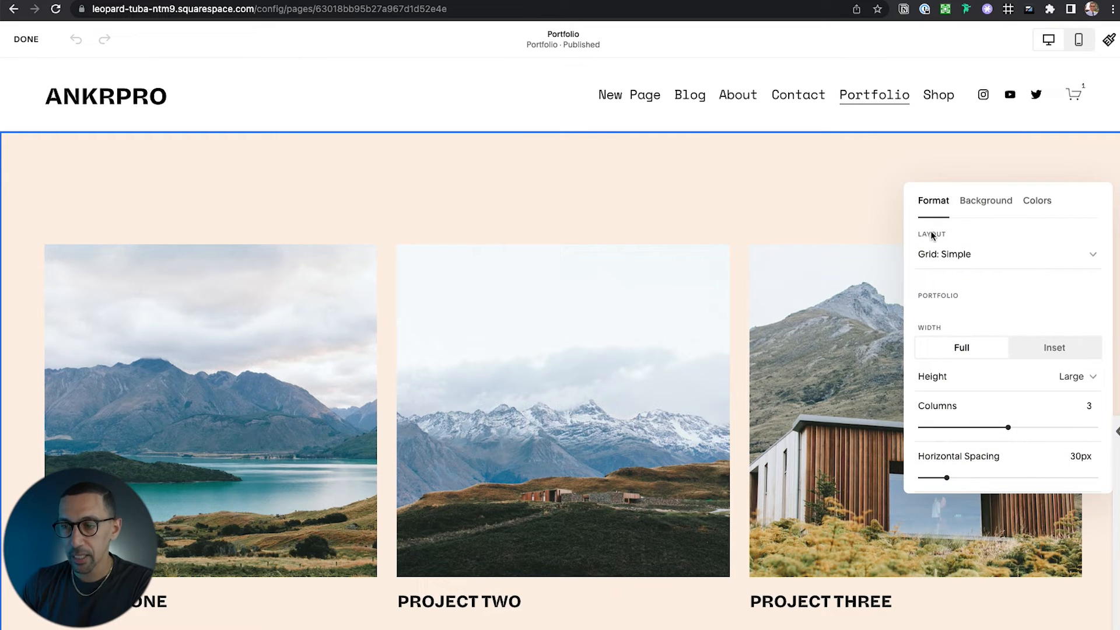
{"action": "left_click", "coordinate": [981, 259]}
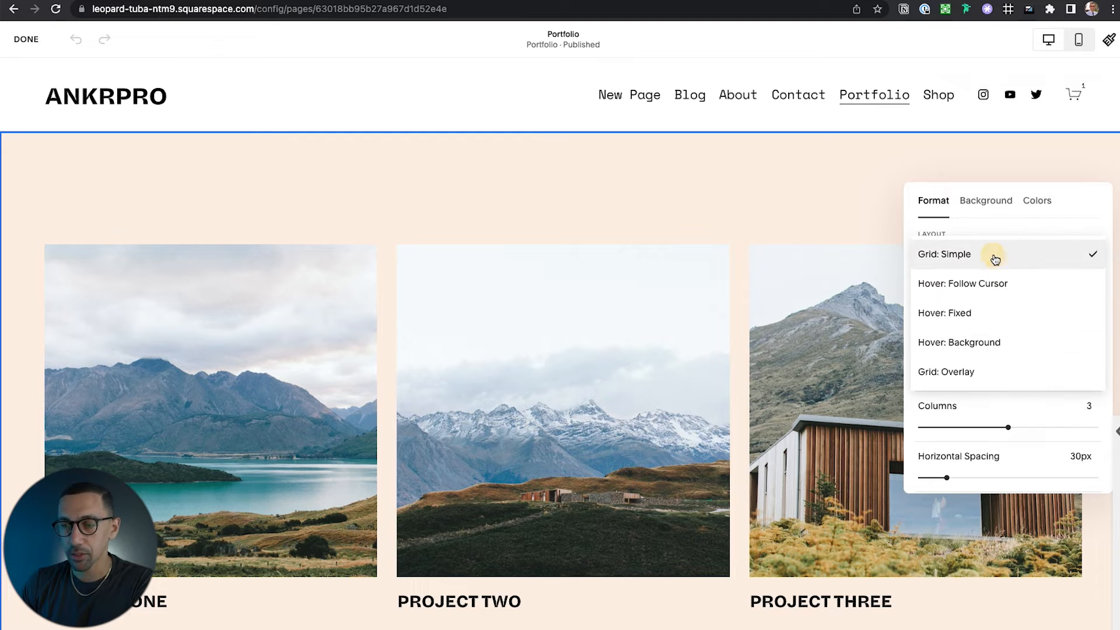
{"action": "left_click", "coordinate": [997, 285]}
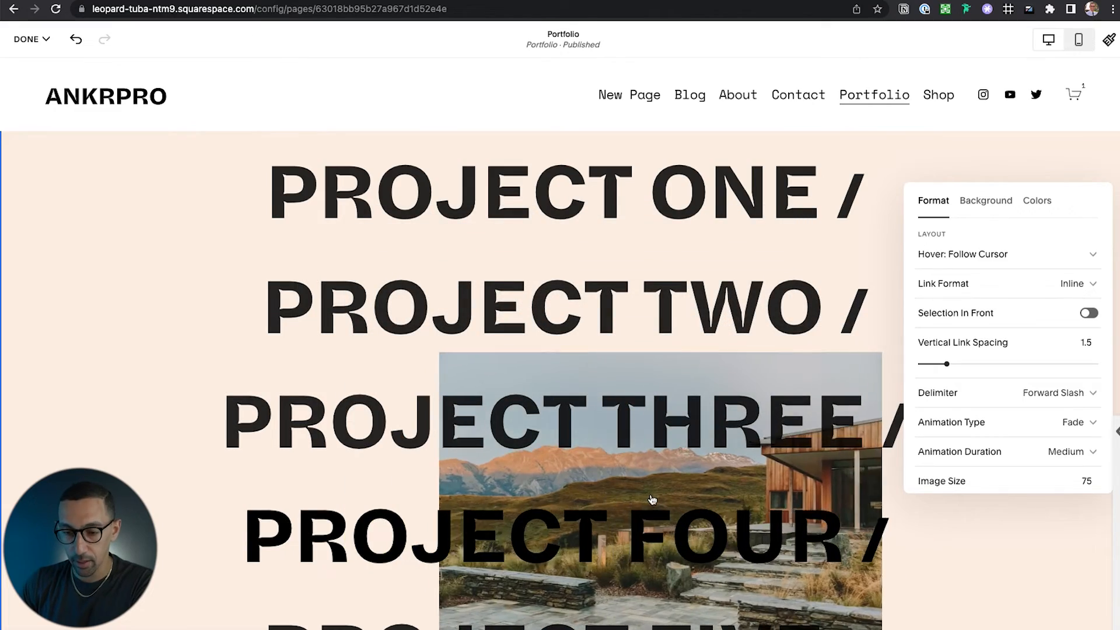
{"action": "scroll", "coordinate": [652, 500], "scroll_direction": "down", "scroll_amount": 2}
{"action": "scroll", "coordinate": [649, 478], "scroll_direction": "down", "scroll_amount": 2}
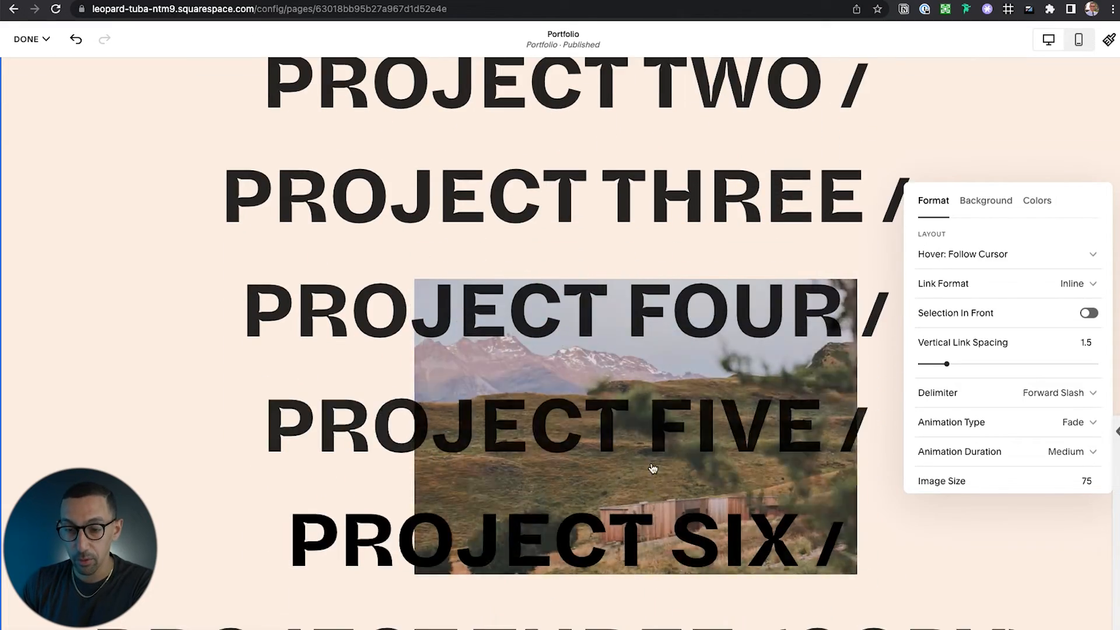
{"action": "scroll", "coordinate": [650, 477], "scroll_direction": "down", "scroll_amount": 2}
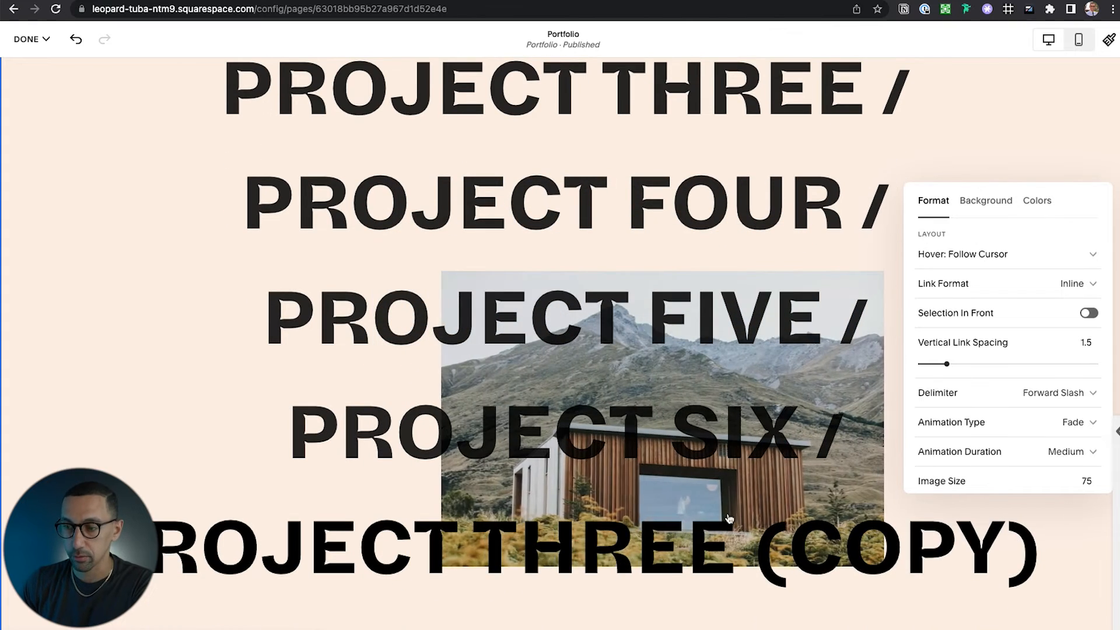
- Try the Hover: Fixed and Grid: Simple layouts on the portfolio section
{"action": "left_click", "coordinate": [996, 264]}
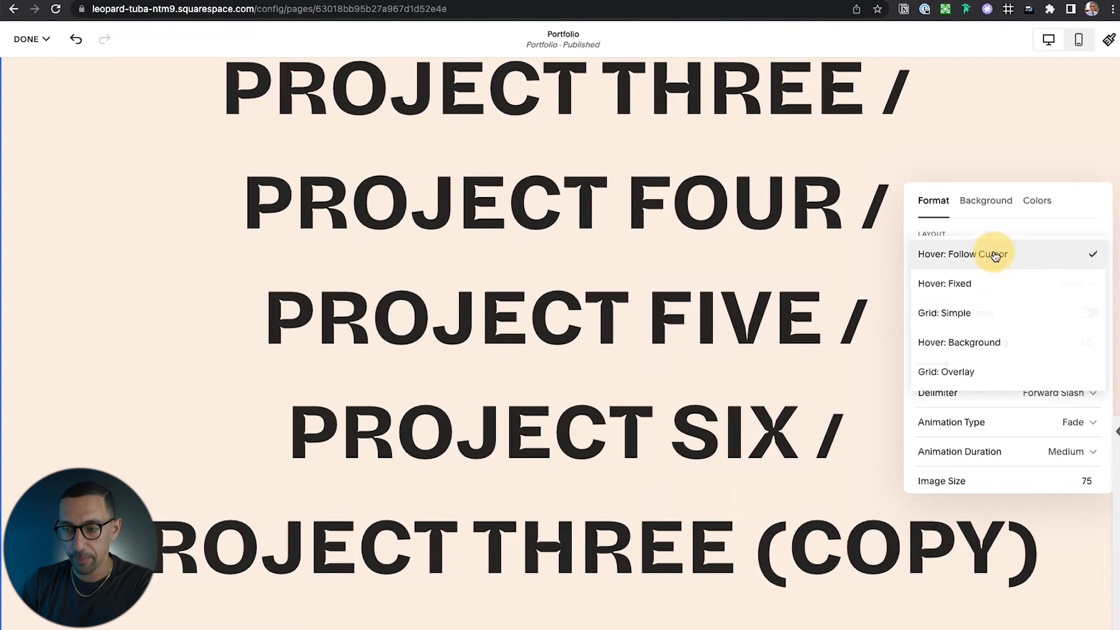
{"action": "left_click", "coordinate": [984, 288]}
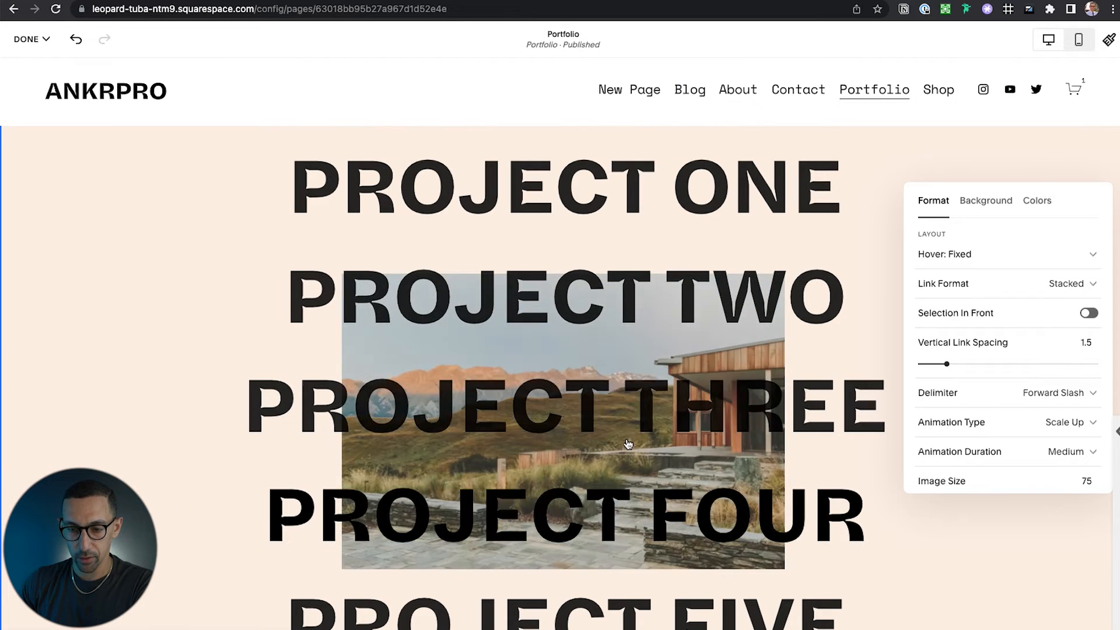
{"action": "left_click", "coordinate": [991, 254]}
{"action": "left_click", "coordinate": [981, 310]}
- Try the Hover: Background and Grid: Overlay layouts on the portfolio section and preview each one
{"action": "left_click", "coordinate": [970, 257]}
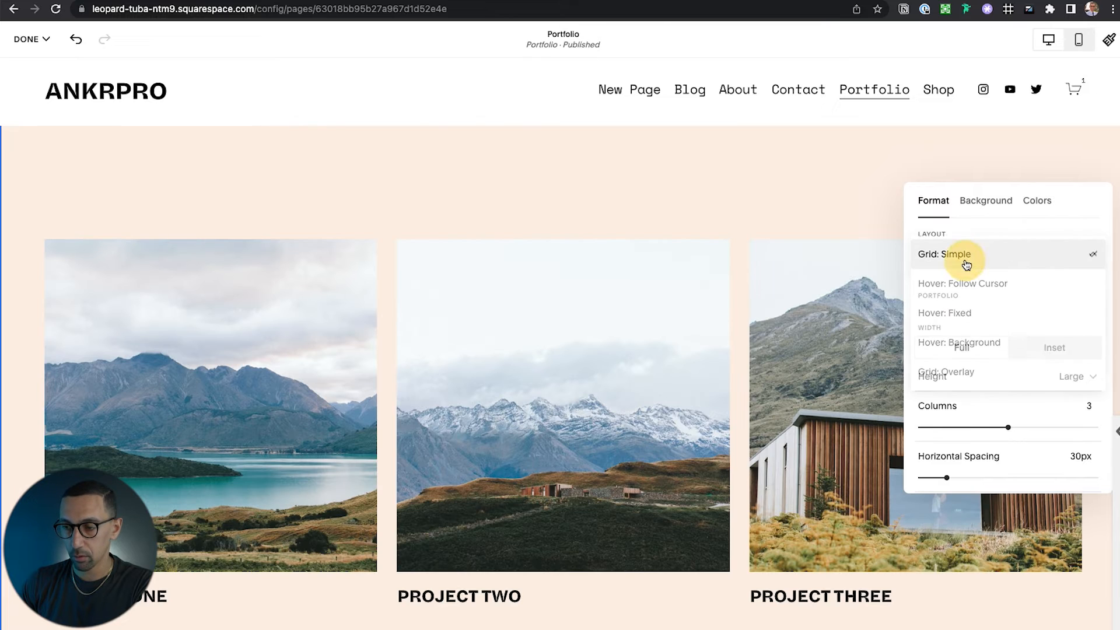
{"action": "left_click", "coordinate": [965, 344]}
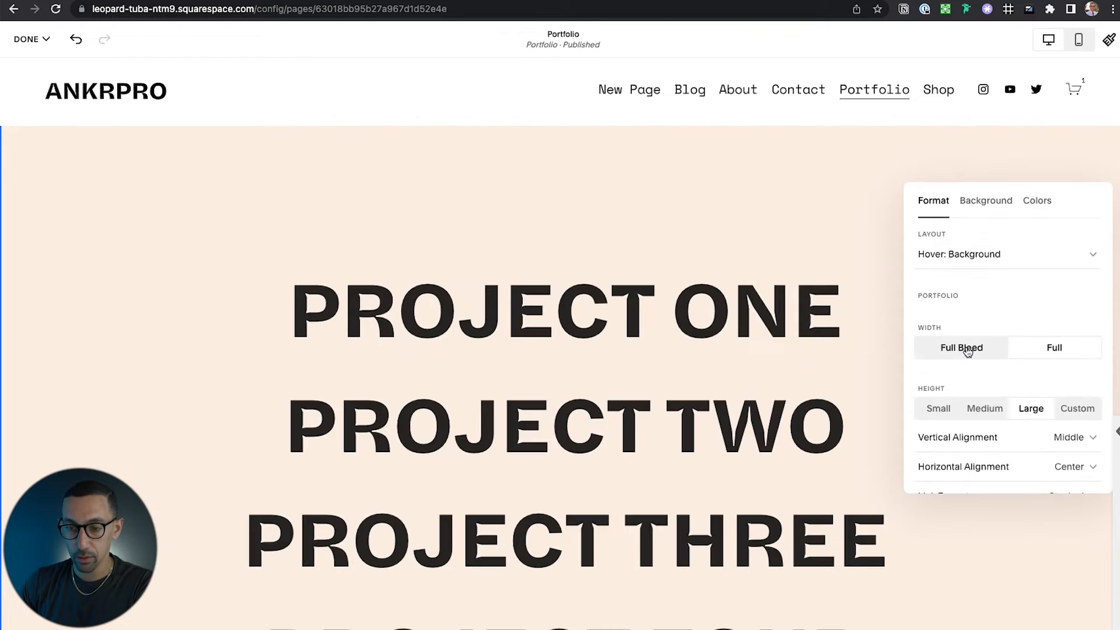
{"action": "scroll", "coordinate": [697, 327], "scroll_direction": "down", "scroll_amount": 3}
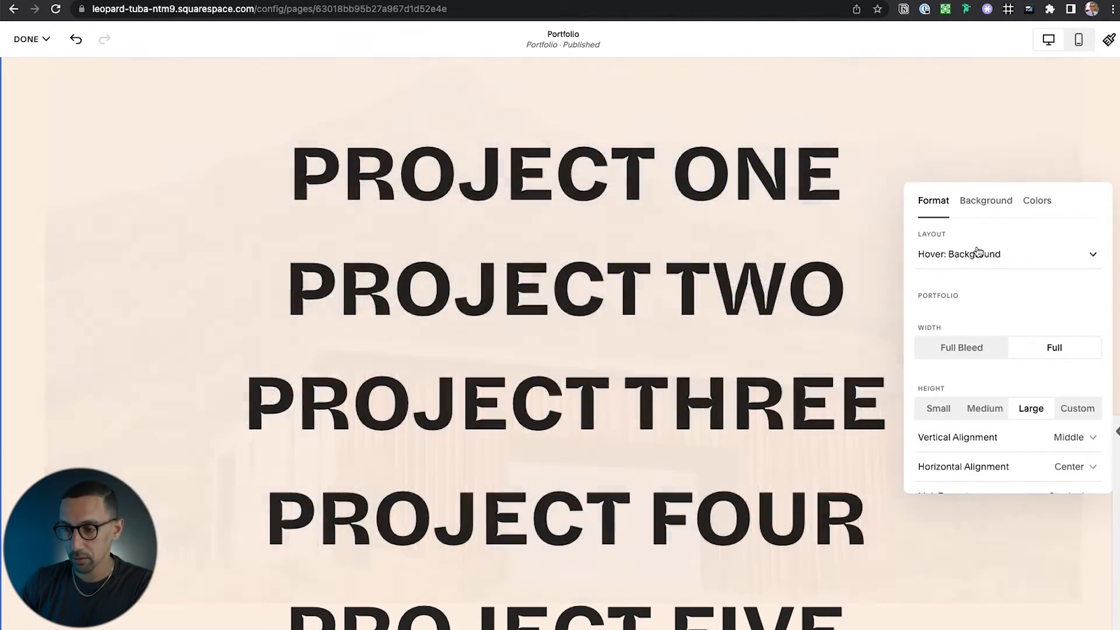
{"action": "left_click", "coordinate": [976, 253]}
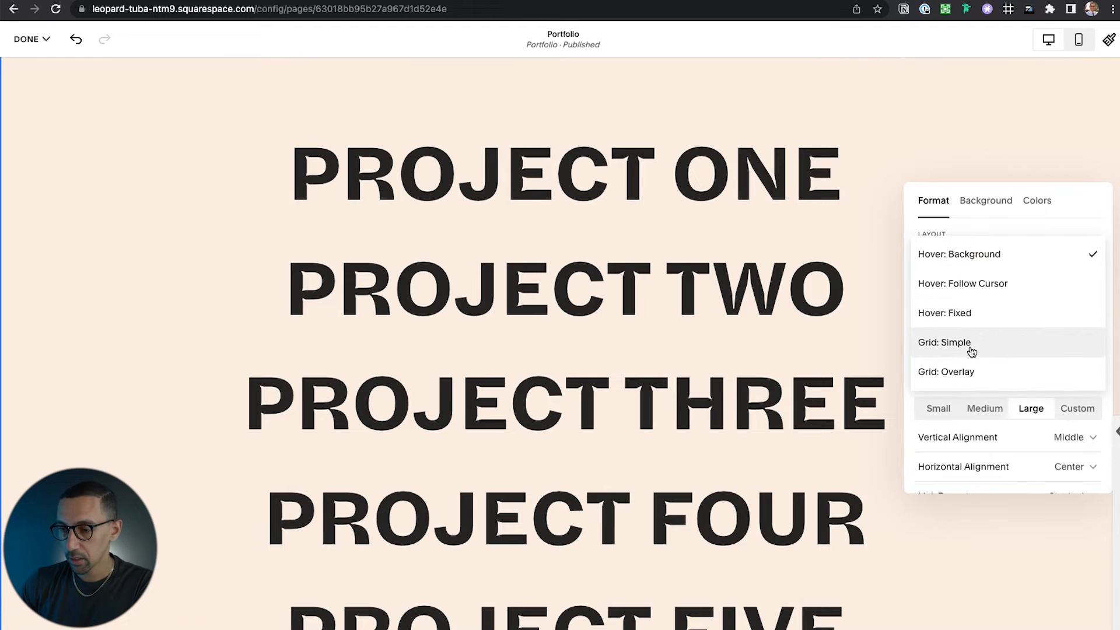
{"action": "left_click", "coordinate": [970, 372]}
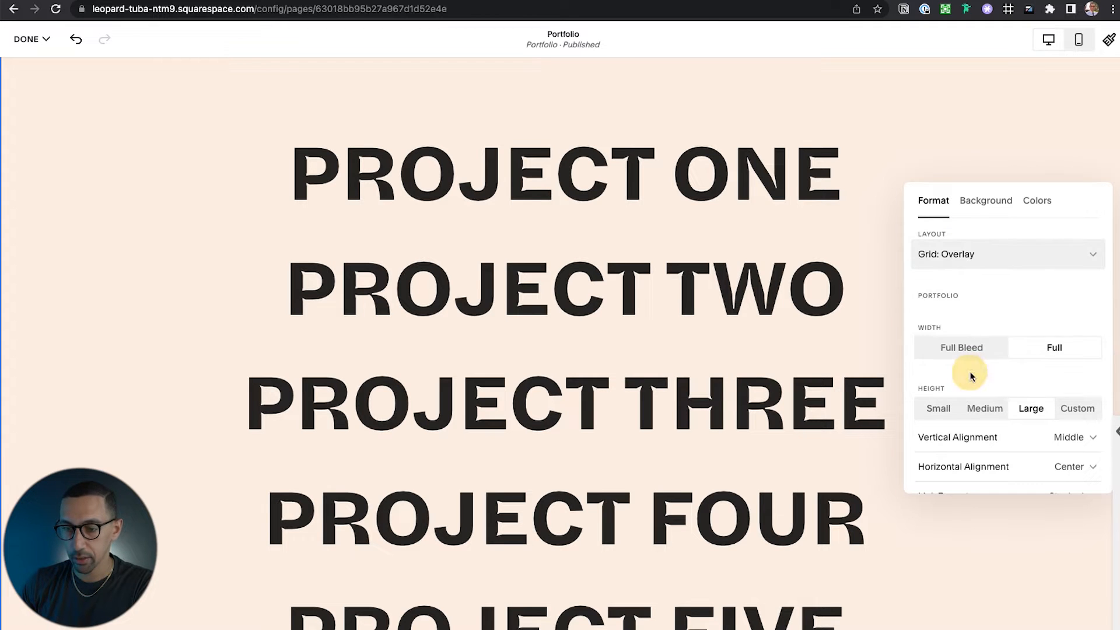
{"action": "scroll", "coordinate": [578, 344], "scroll_direction": "down", "scroll_amount": 3}
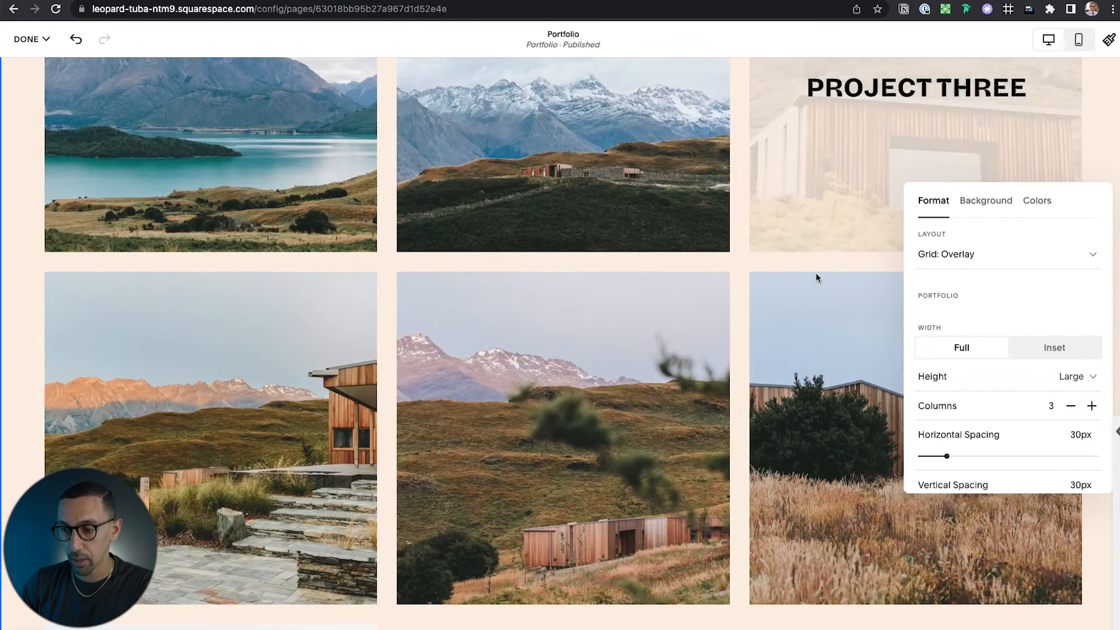
- Set the portfolio section's layout back to Hover: Follow Cursor and preview the project images
{"action": "left_click", "coordinate": [971, 262]}
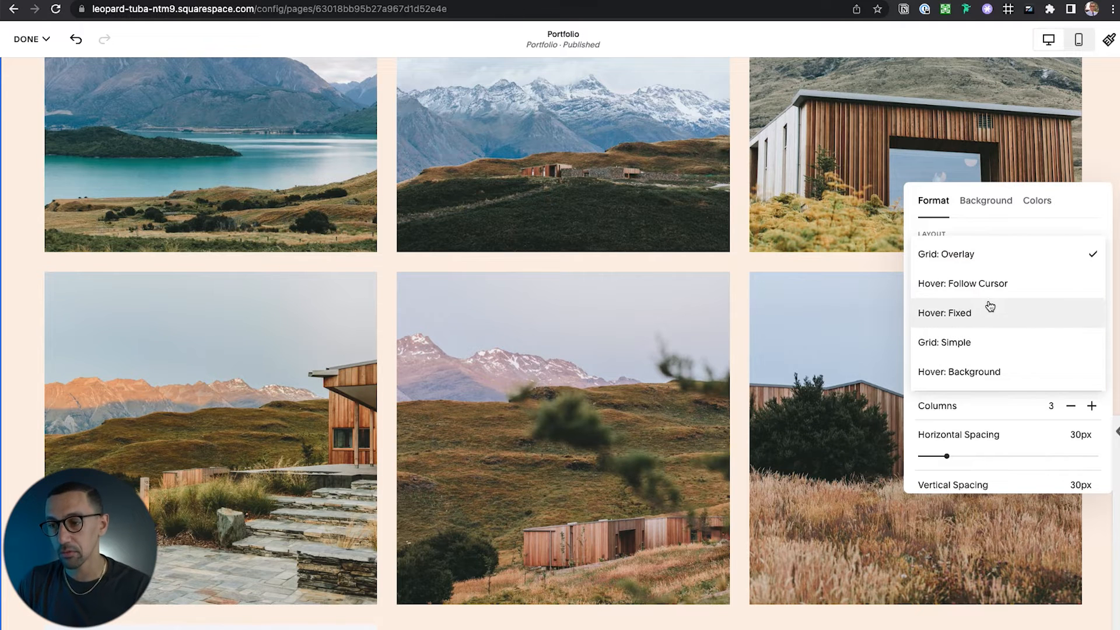
{"action": "left_click", "coordinate": [990, 284]}
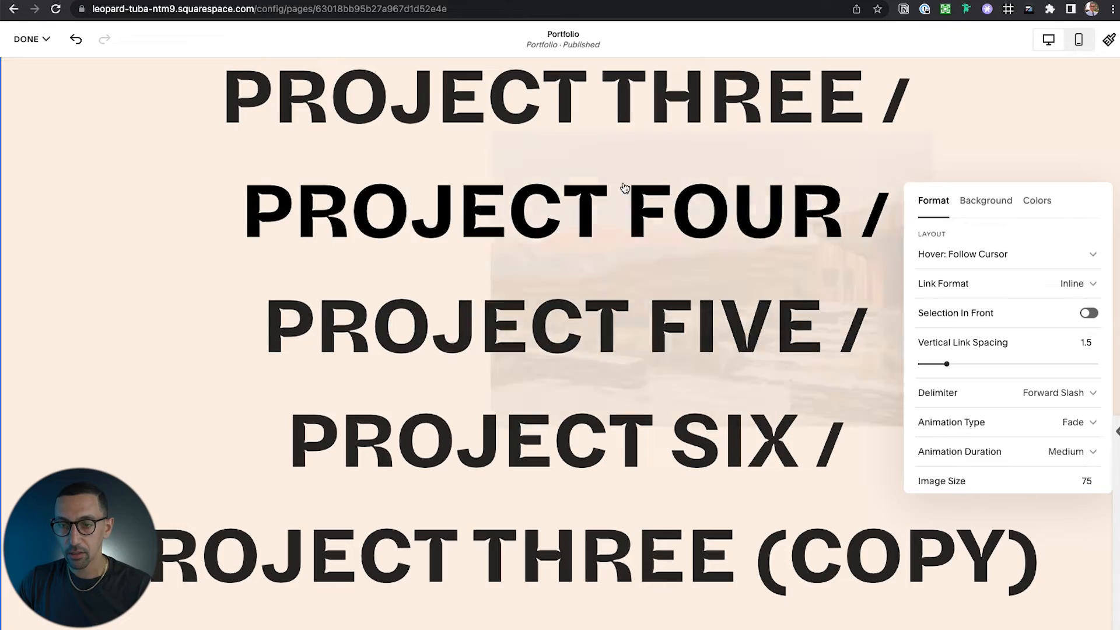
{"action": "scroll", "coordinate": [533, 369], "scroll_direction": "up", "scroll_amount": 3}
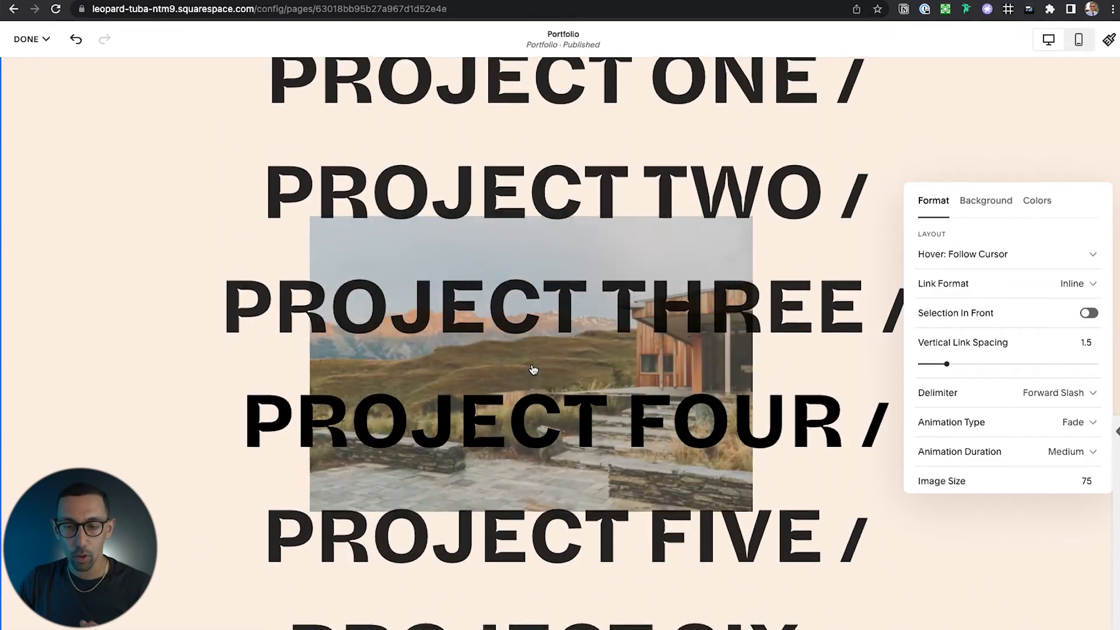
{"action": "scroll", "coordinate": [532, 369], "scroll_direction": "up", "scroll_amount": 2}
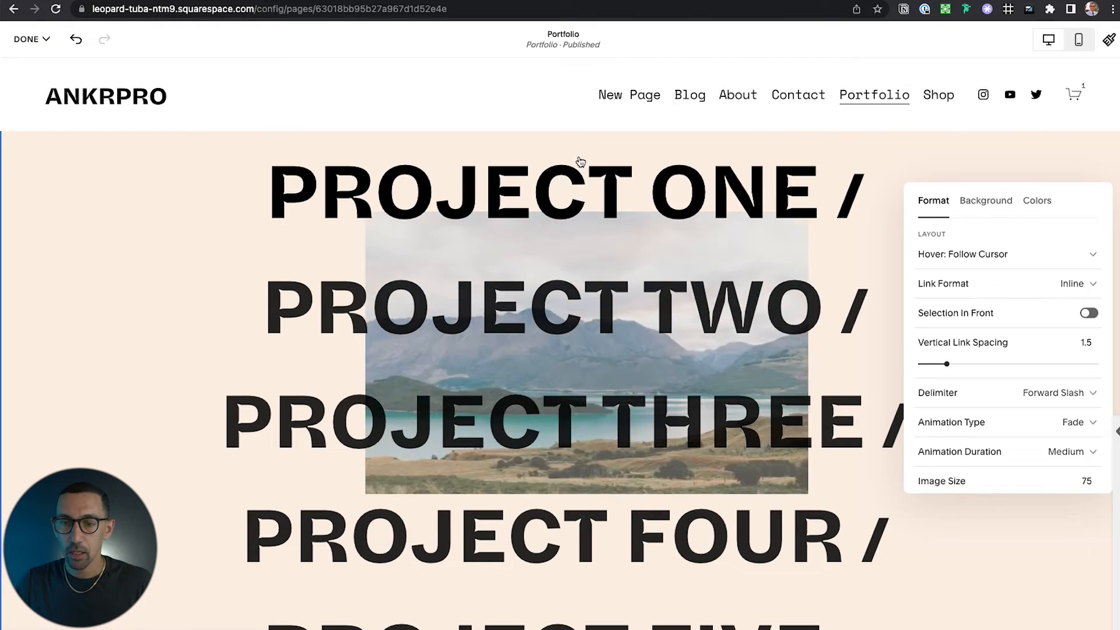
- Add an Intro section above the project list, using the Introduce Your Brand layout with text and button beside a lake photo
{"action": "left_click", "coordinate": [595, 189]}
{"action": "left_click", "coordinate": [563, 130]}
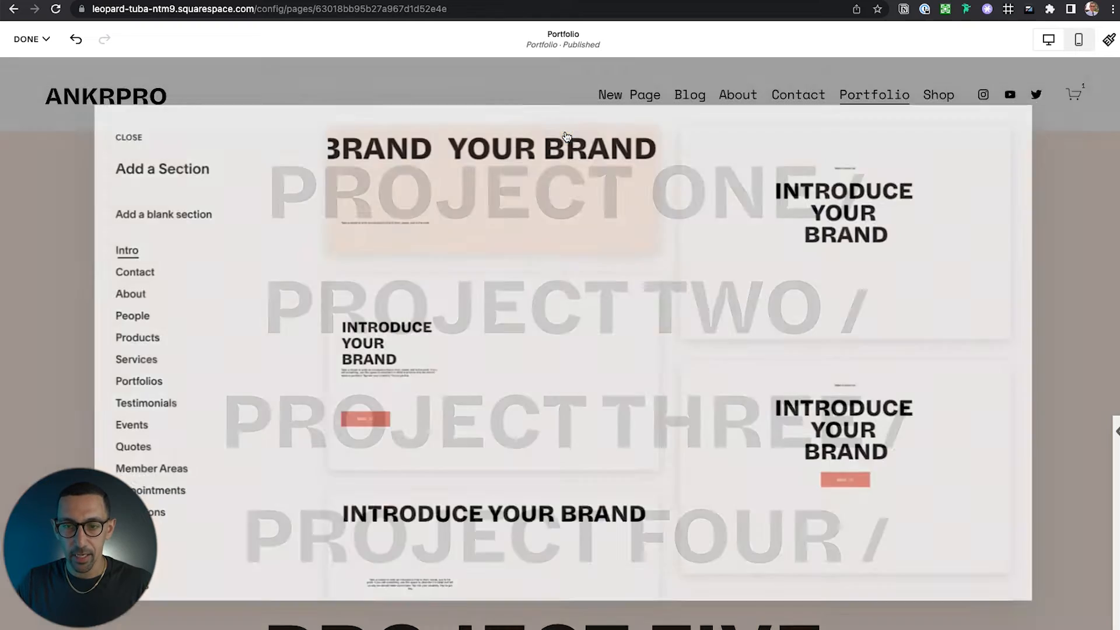
{"action": "left_click", "coordinate": [542, 367]}
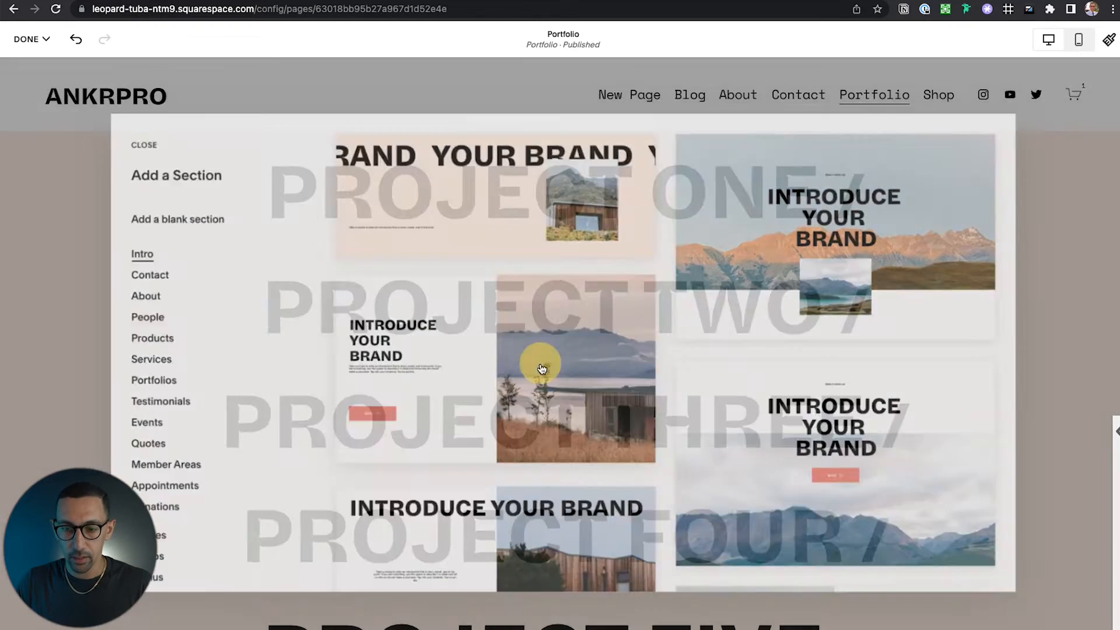
- Insert a Testimonials section between the intro and the project list, using the single centered quote slideshow layout
{"action": "scroll", "coordinate": [676, 410], "scroll_direction": "down", "scroll_amount": 10}
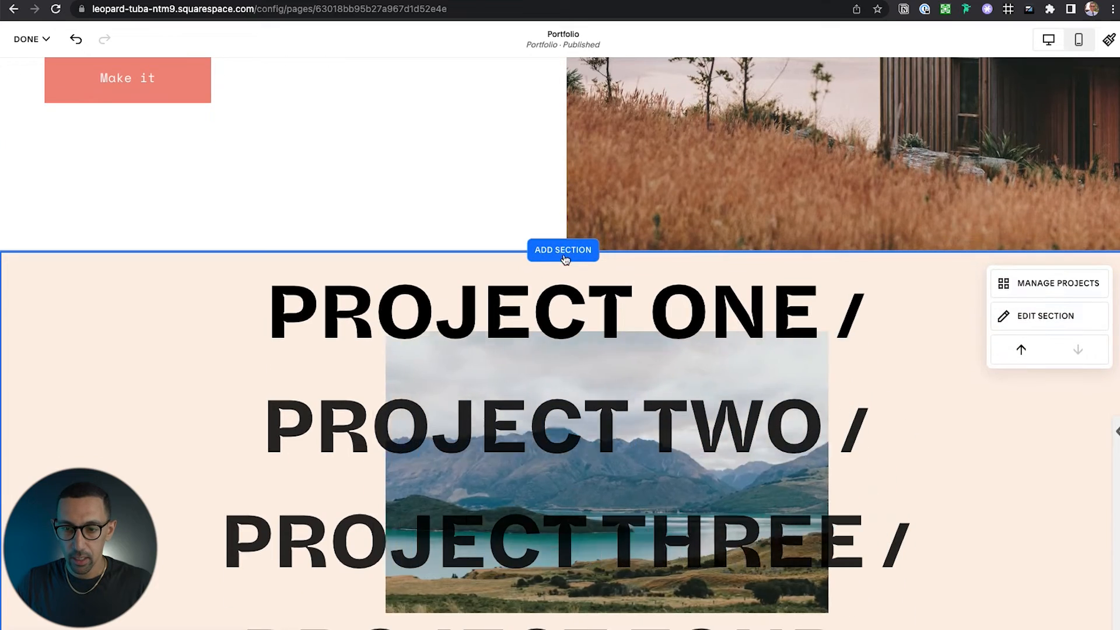
{"action": "left_click", "coordinate": [563, 251]}
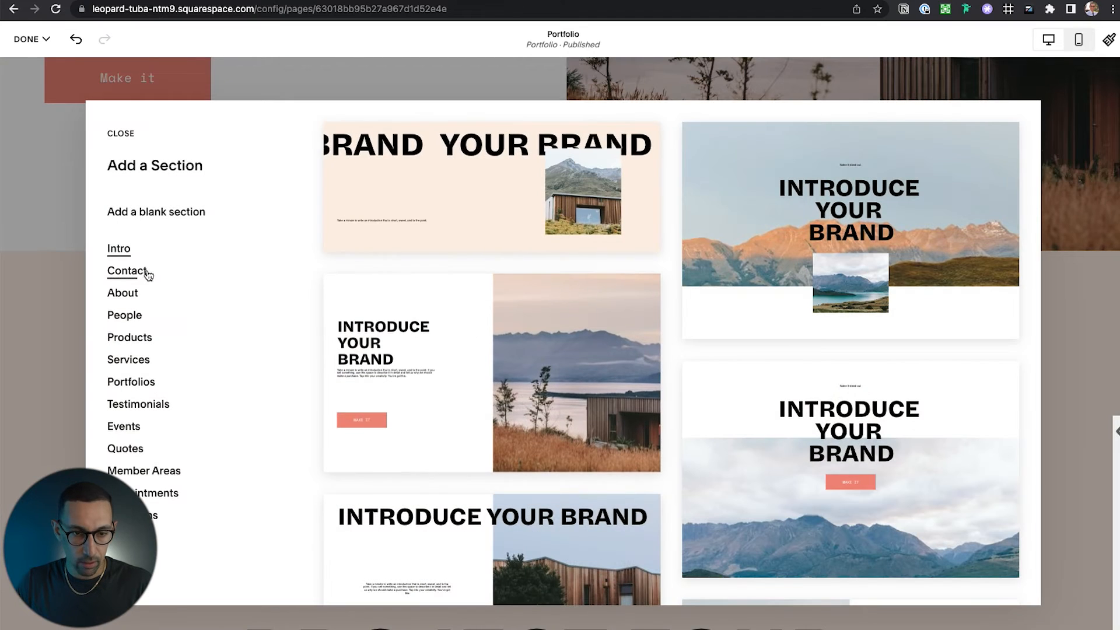
{"action": "left_click", "coordinate": [124, 403]}
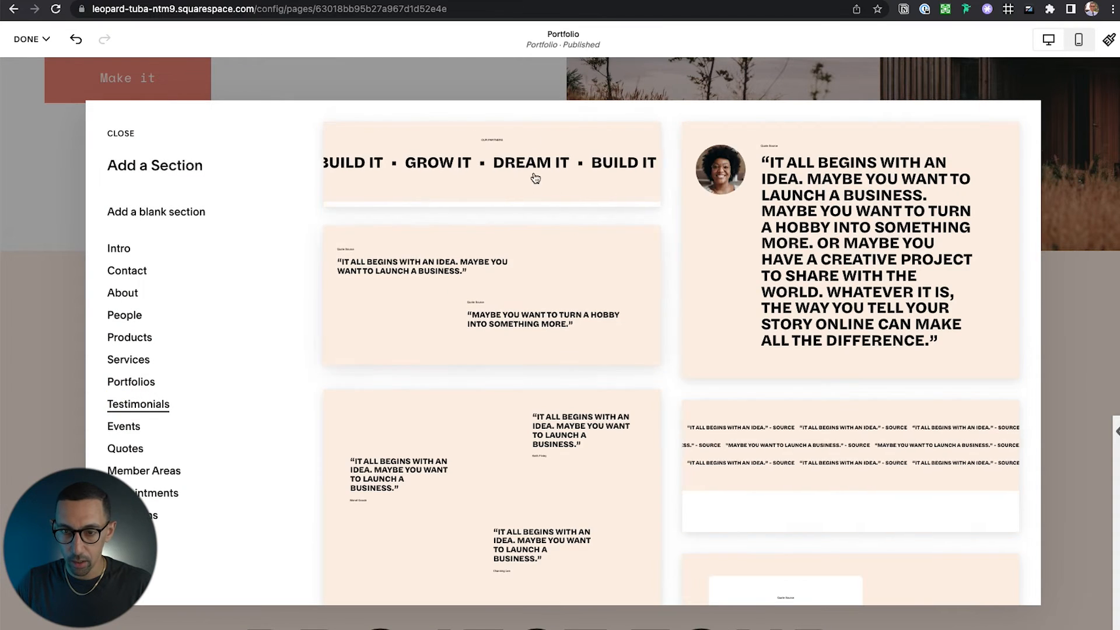
{"action": "scroll", "coordinate": [793, 255], "scroll_direction": "down", "scroll_amount": 10}
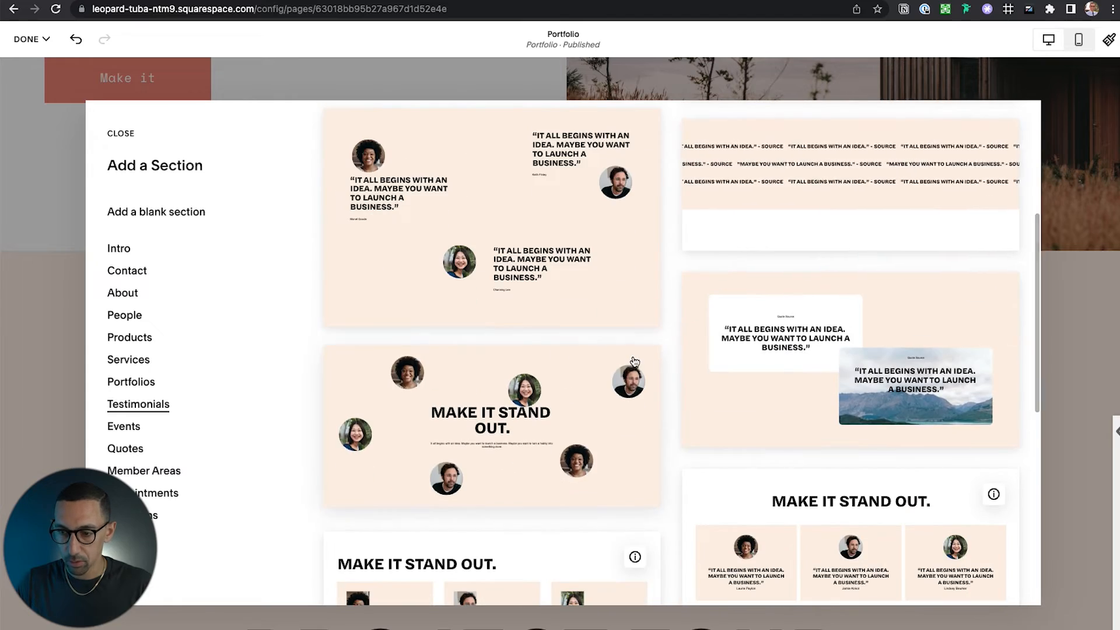
{"action": "scroll", "coordinate": [635, 362], "scroll_direction": "down", "scroll_amount": 3}
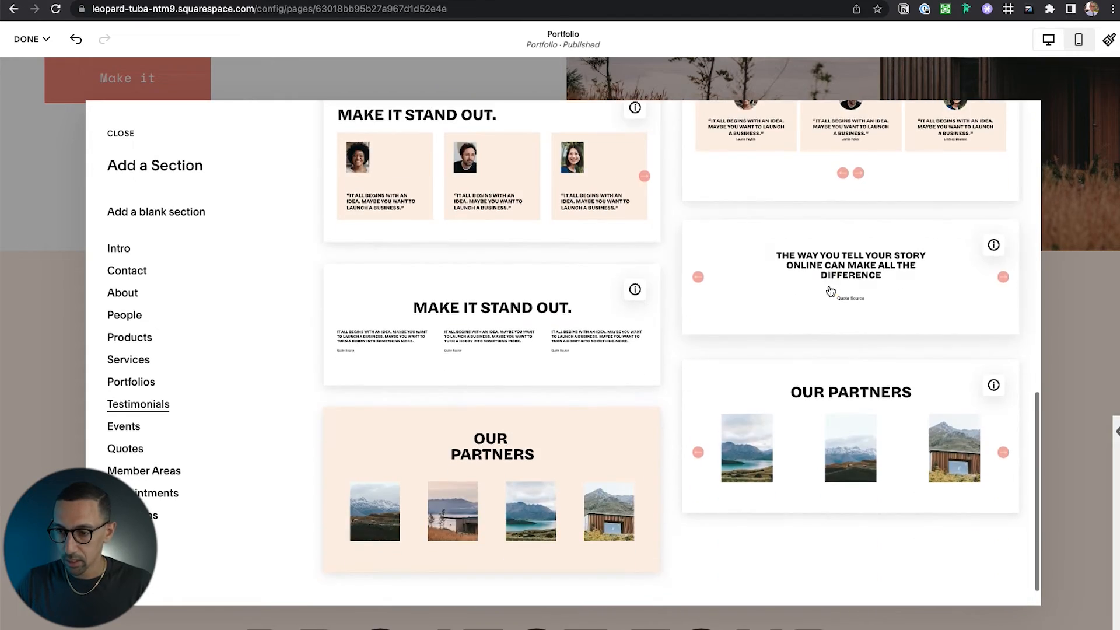
{"action": "left_click", "coordinate": [831, 290]}
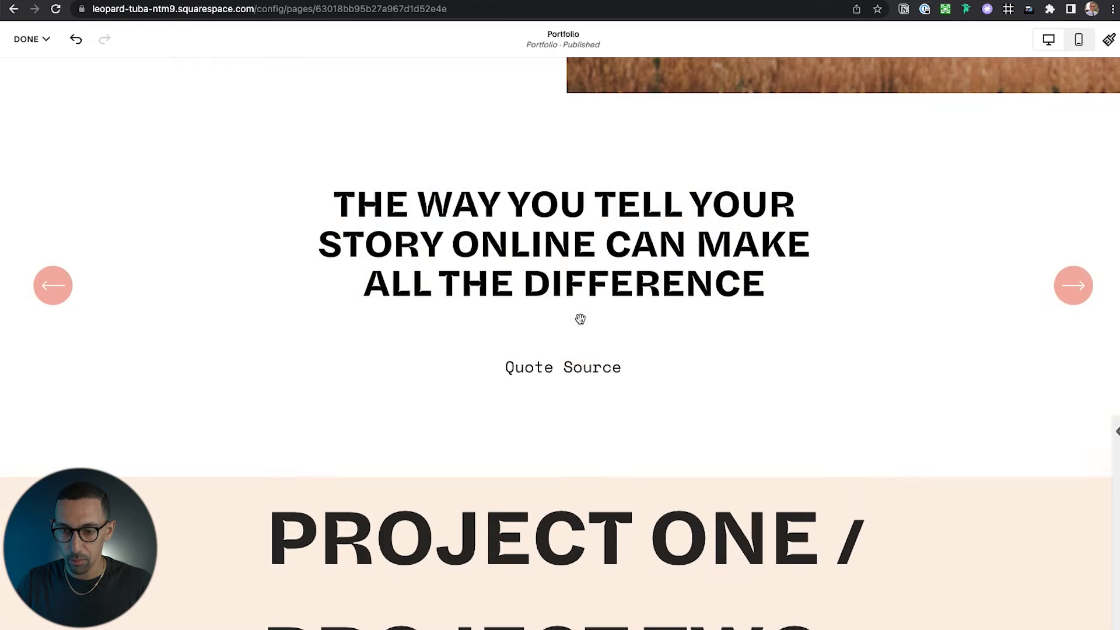
- Add a Services section below the project list, using the six-item pricing layout with Basic, Intermediate, Advanced, Bronze, Silver and Gold
{"action": "scroll", "coordinate": [614, 371], "scroll_direction": "down", "scroll_amount": 4}
{"action": "scroll", "coordinate": [617, 376], "scroll_direction": "down", "scroll_amount": 10}
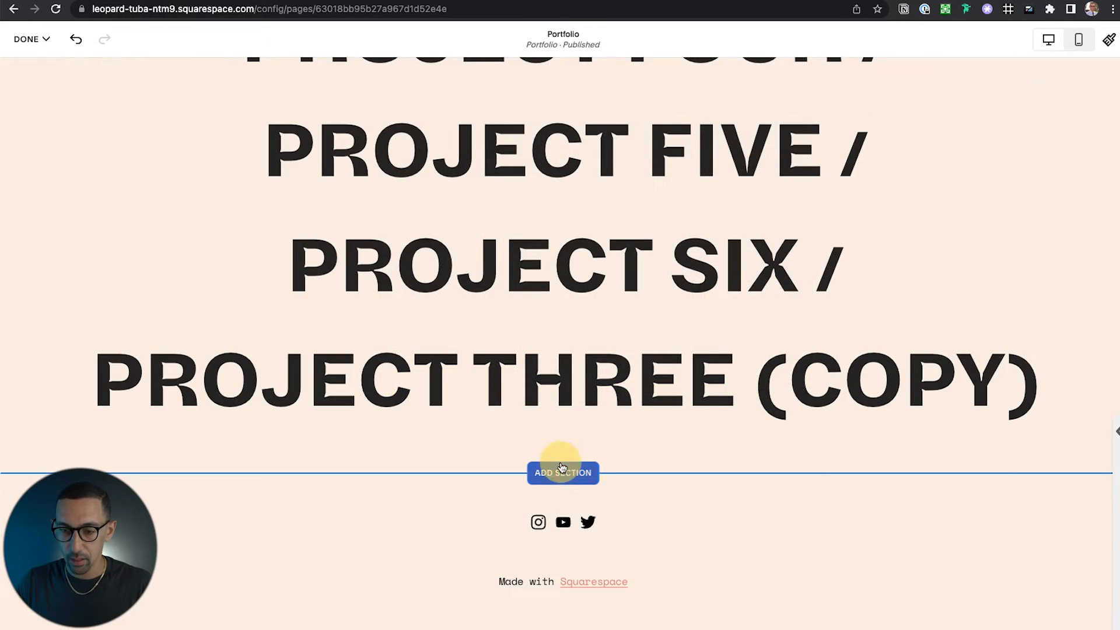
{"action": "left_click", "coordinate": [560, 470]}
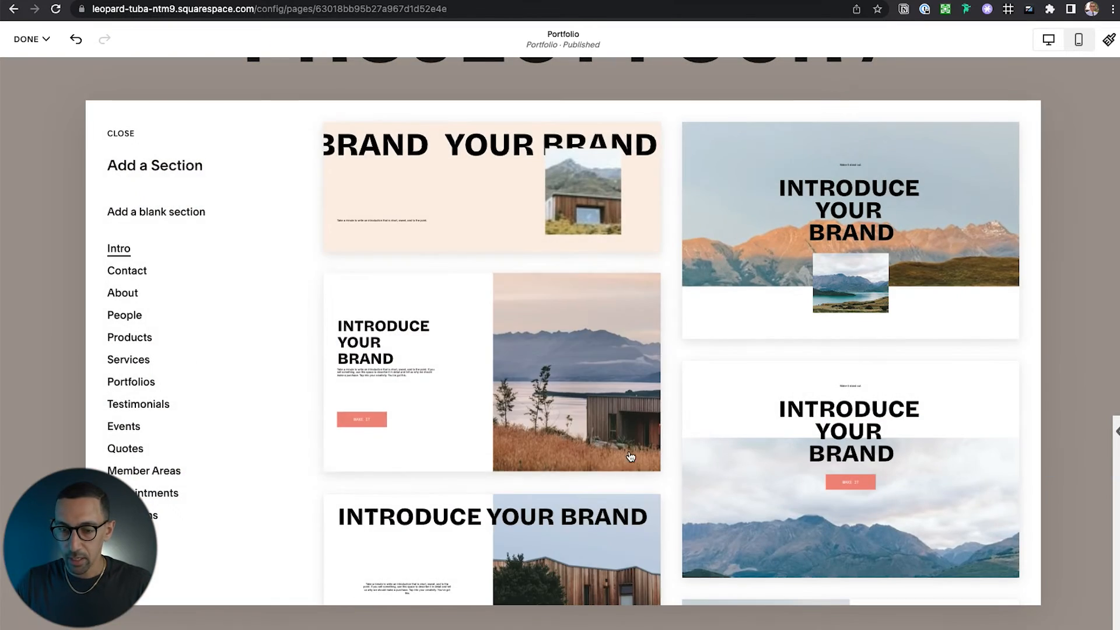
{"action": "left_click", "coordinate": [125, 272]}
{"action": "left_click", "coordinate": [129, 299]}
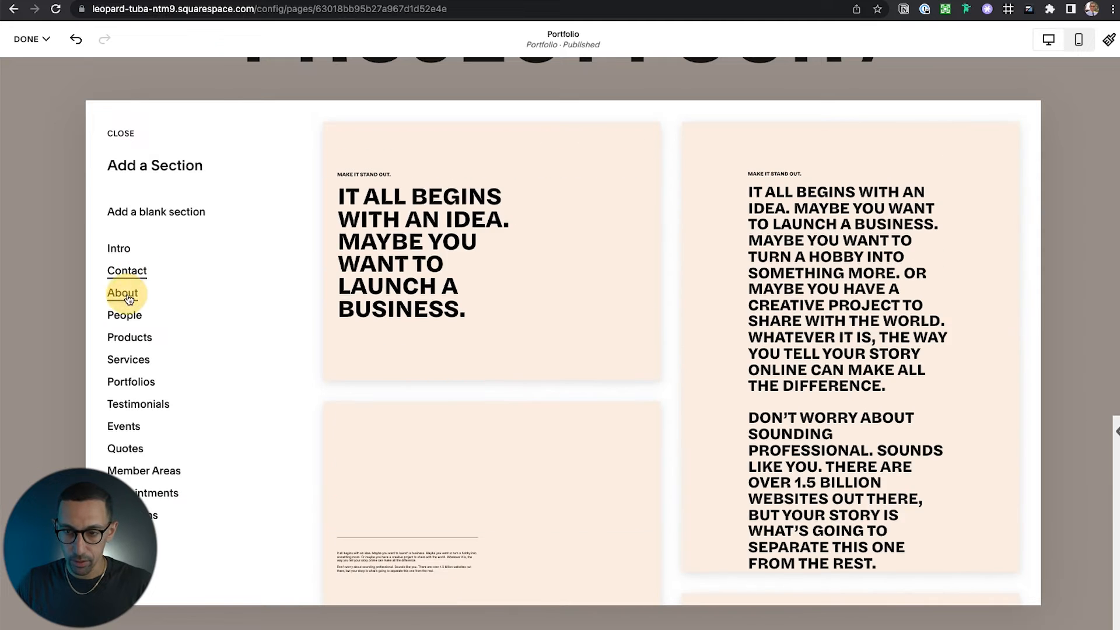
{"action": "left_click", "coordinate": [126, 316]}
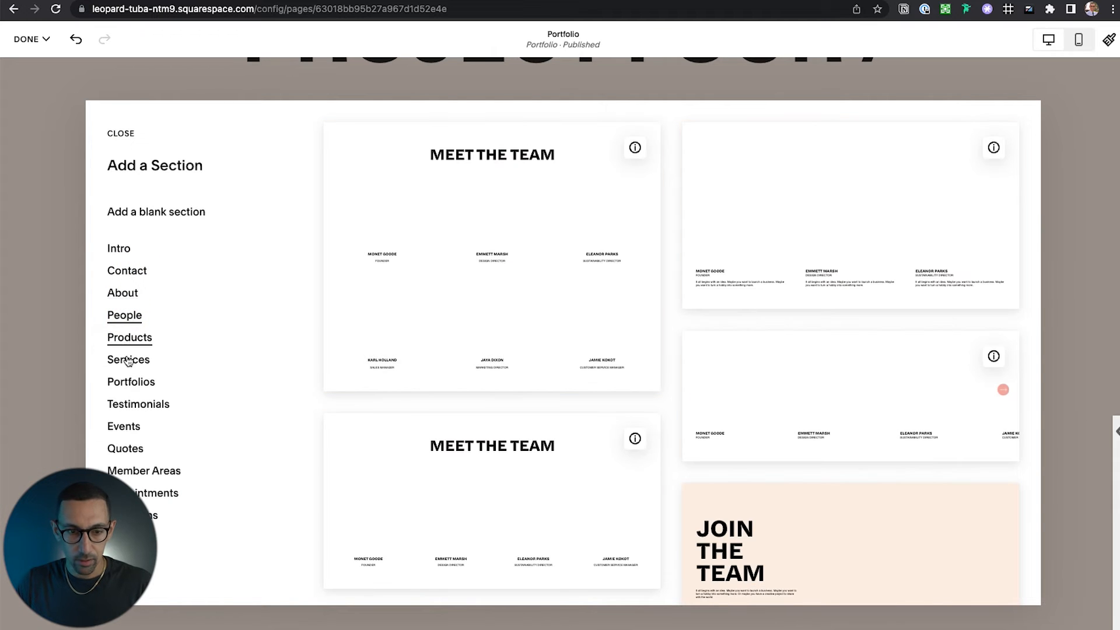
{"action": "left_click", "coordinate": [128, 359]}
{"action": "scroll", "coordinate": [643, 363], "scroll_direction": "down", "scroll_amount": 5}
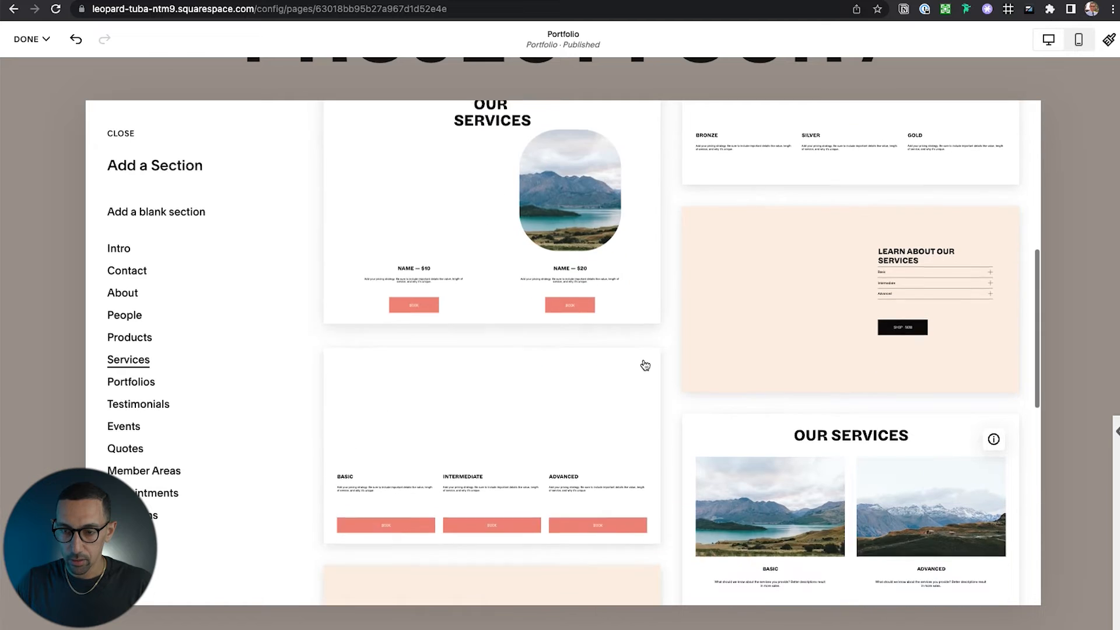
{"action": "scroll", "coordinate": [642, 365], "scroll_direction": "up", "scroll_amount": 3}
{"action": "left_click", "coordinate": [866, 199]}
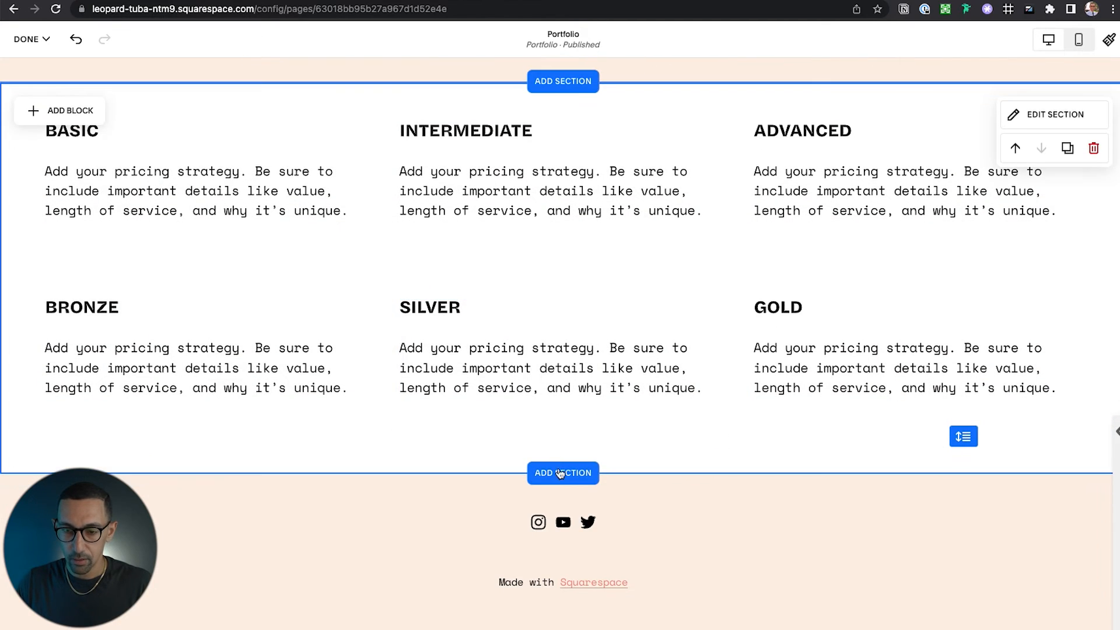
- Add an Intro section below the pricing section, using the layout with introduction text and button over a full-width wooden house photo
{"action": "left_click", "coordinate": [558, 471]}
{"action": "scroll", "coordinate": [131, 447], "scroll_direction": "down", "scroll_amount": 3}
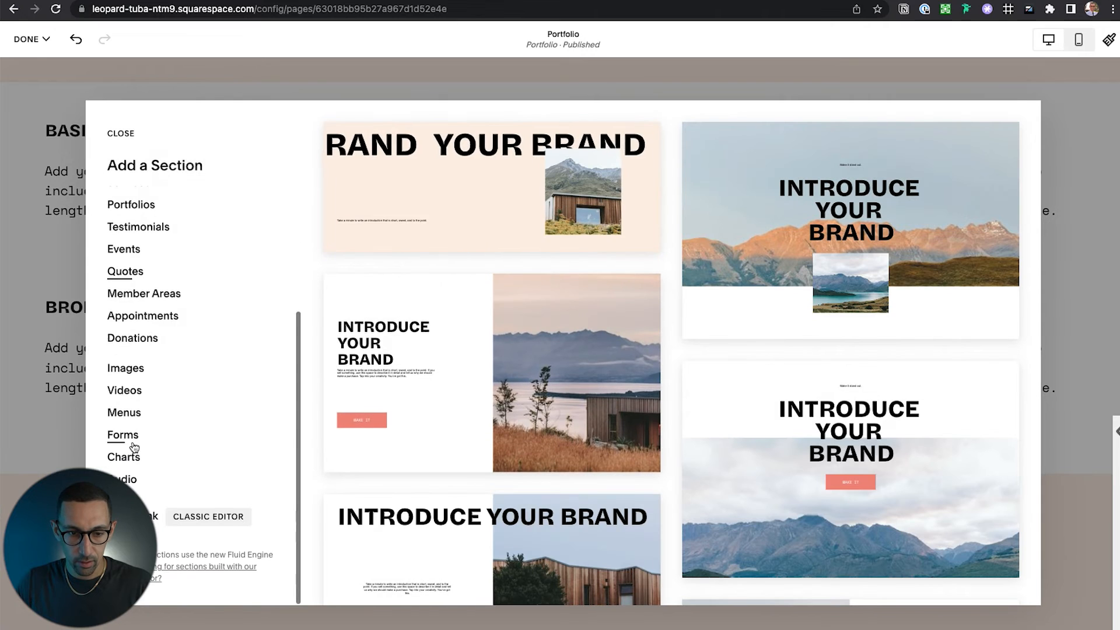
{"action": "scroll", "coordinate": [140, 253], "scroll_direction": "up", "scroll_amount": 4}
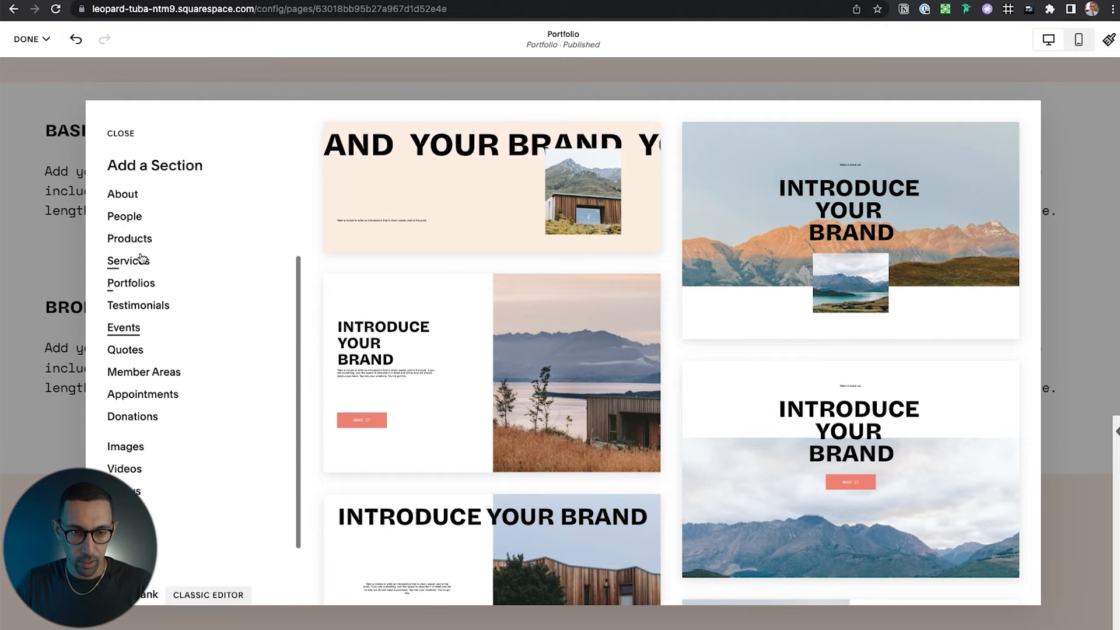
{"action": "scroll", "coordinate": [497, 344], "scroll_direction": "down", "scroll_amount": 10}
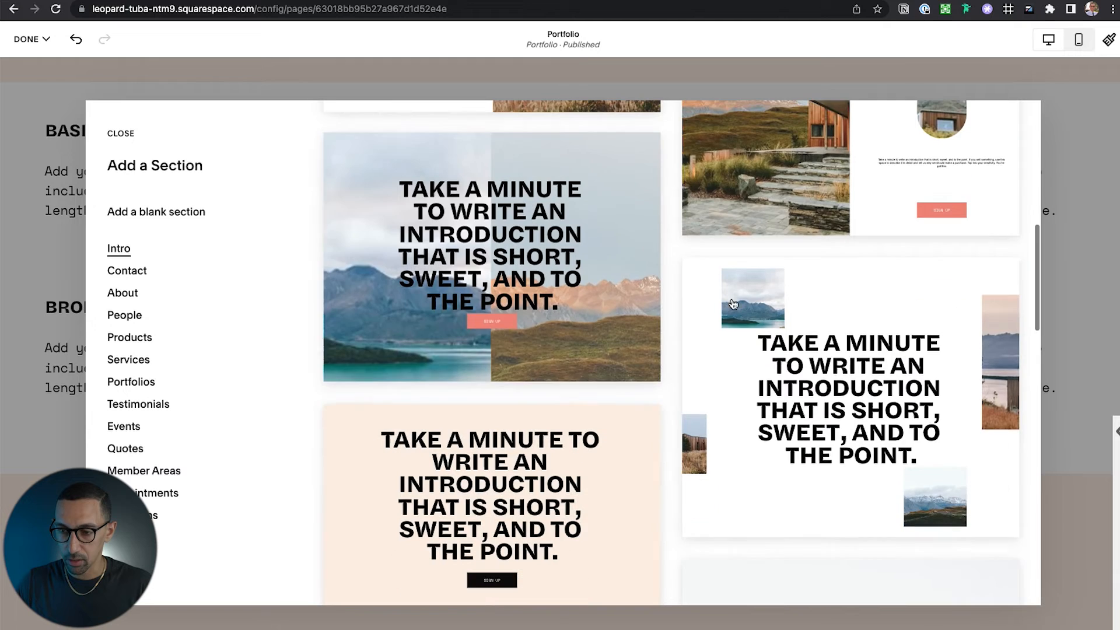
{"action": "scroll", "coordinate": [470, 300], "scroll_direction": "down", "scroll_amount": 2}
{"action": "scroll", "coordinate": [470, 299], "scroll_direction": "down", "scroll_amount": 5}
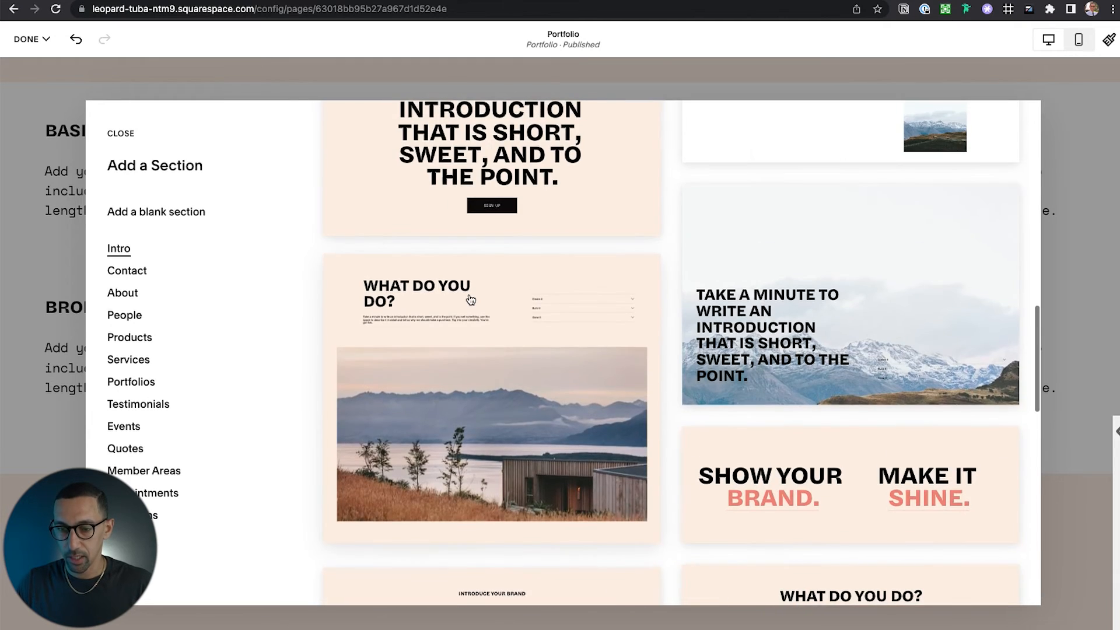
{"action": "scroll", "coordinate": [724, 327], "scroll_direction": "down", "scroll_amount": 3}
{"action": "scroll", "coordinate": [724, 327], "scroll_direction": "down", "scroll_amount": 10}
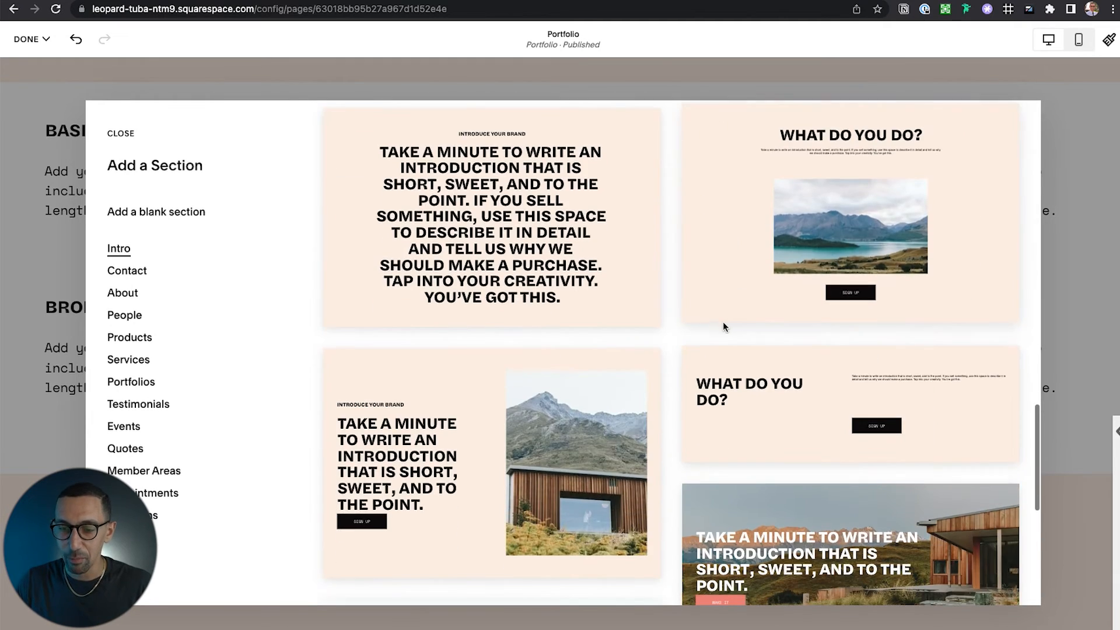
{"action": "scroll", "coordinate": [859, 232], "scroll_direction": "up", "scroll_amount": 1}
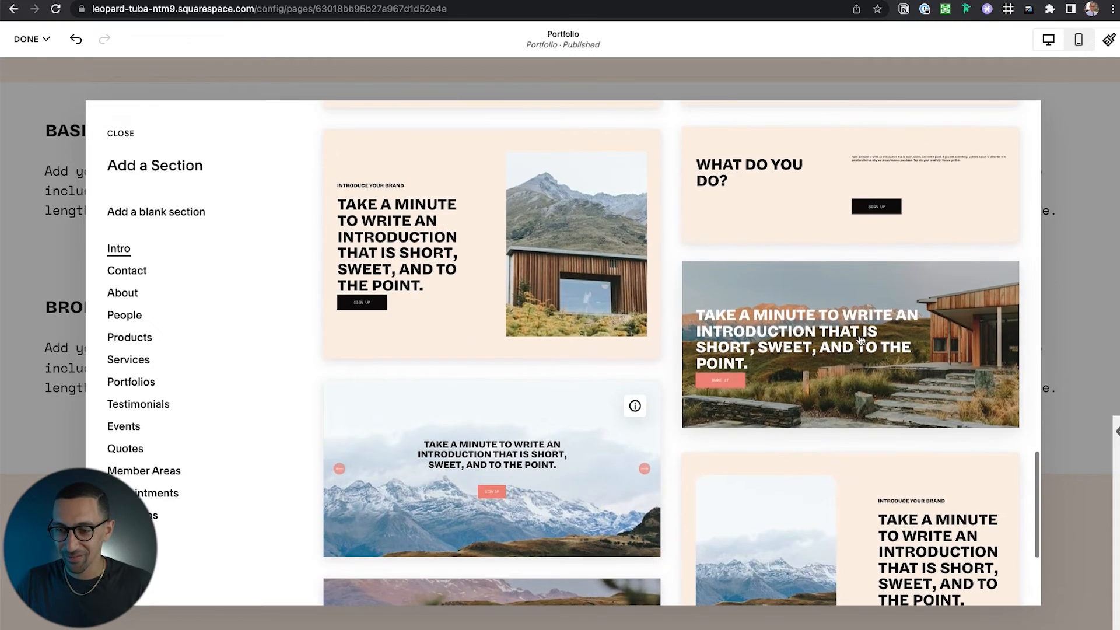
{"action": "left_click", "coordinate": [857, 304]}
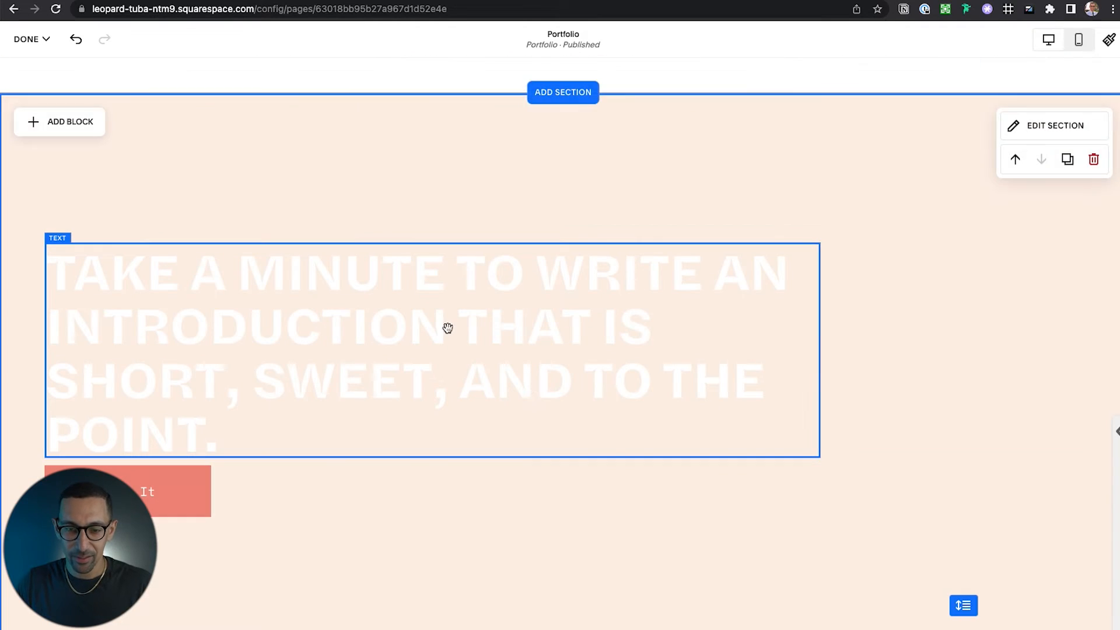
{"action": "left_click", "coordinate": [445, 325]}
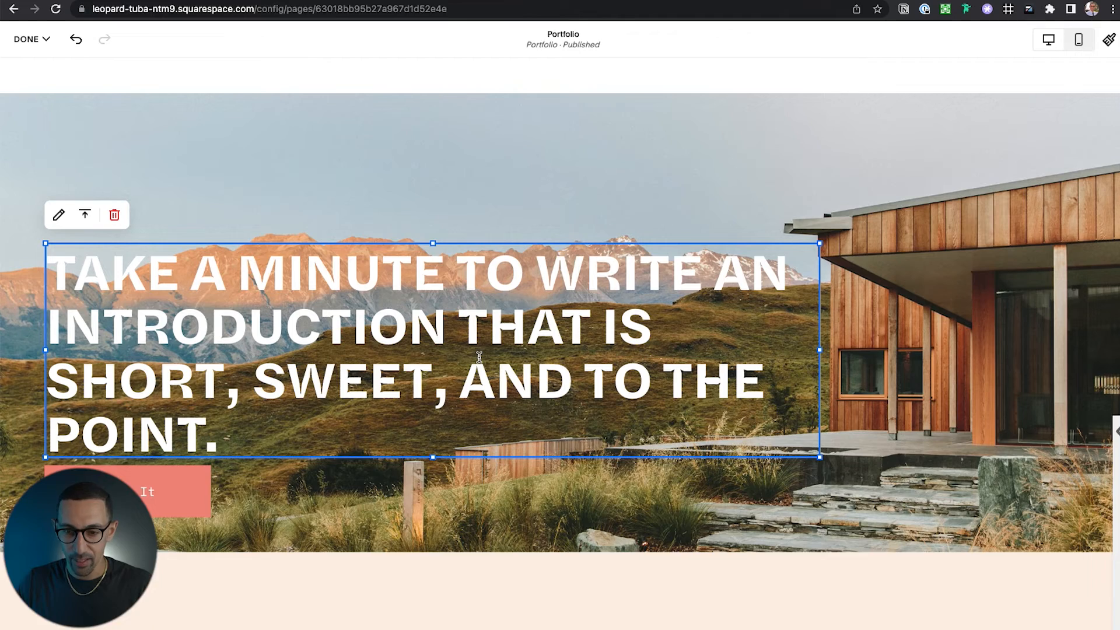
- Review the portfolio page in the editor from the intro section through the testimonial to the project list
{"action": "scroll", "coordinate": [488, 401], "scroll_direction": "up", "scroll_amount": 3}
{"action": "scroll", "coordinate": [479, 464], "scroll_direction": "up", "scroll_amount": 15}
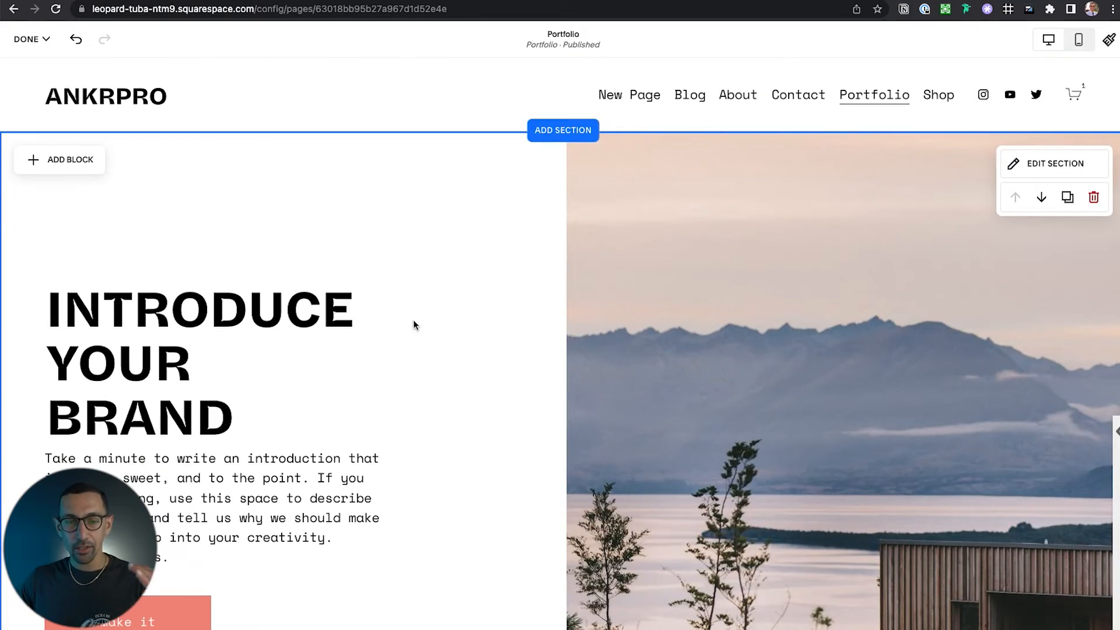
{"action": "scroll", "coordinate": [413, 325], "scroll_direction": "down", "scroll_amount": 10}
{"action": "scroll", "coordinate": [413, 325], "scroll_direction": "up", "scroll_amount": 7}
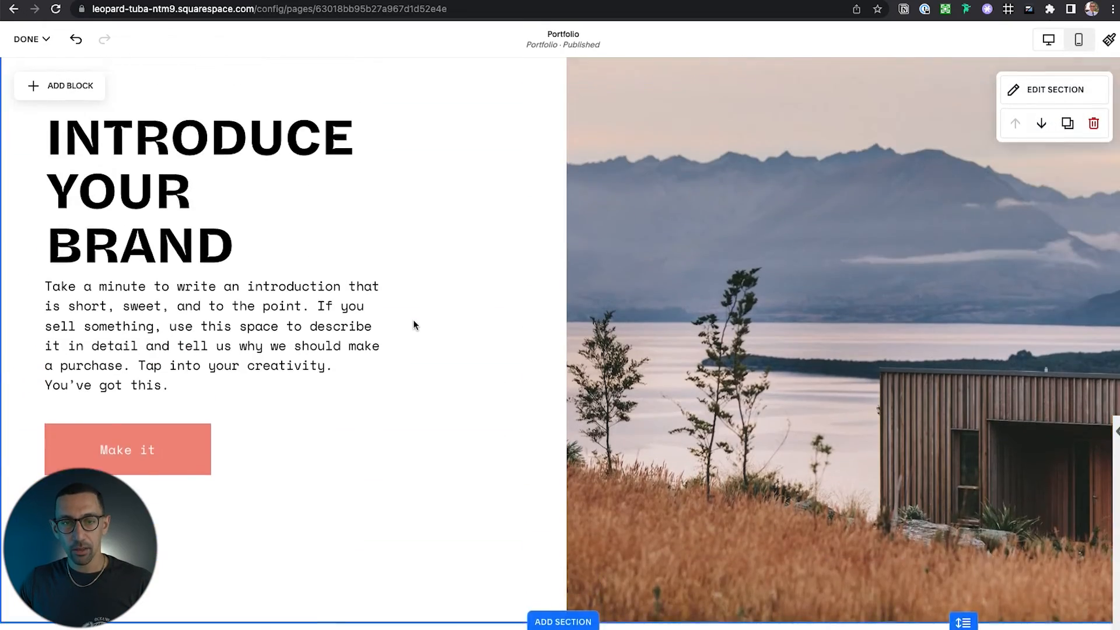
{"action": "scroll", "coordinate": [413, 325], "scroll_direction": "up", "scroll_amount": 2}
{"action": "scroll", "coordinate": [413, 325], "scroll_direction": "down", "scroll_amount": 6}
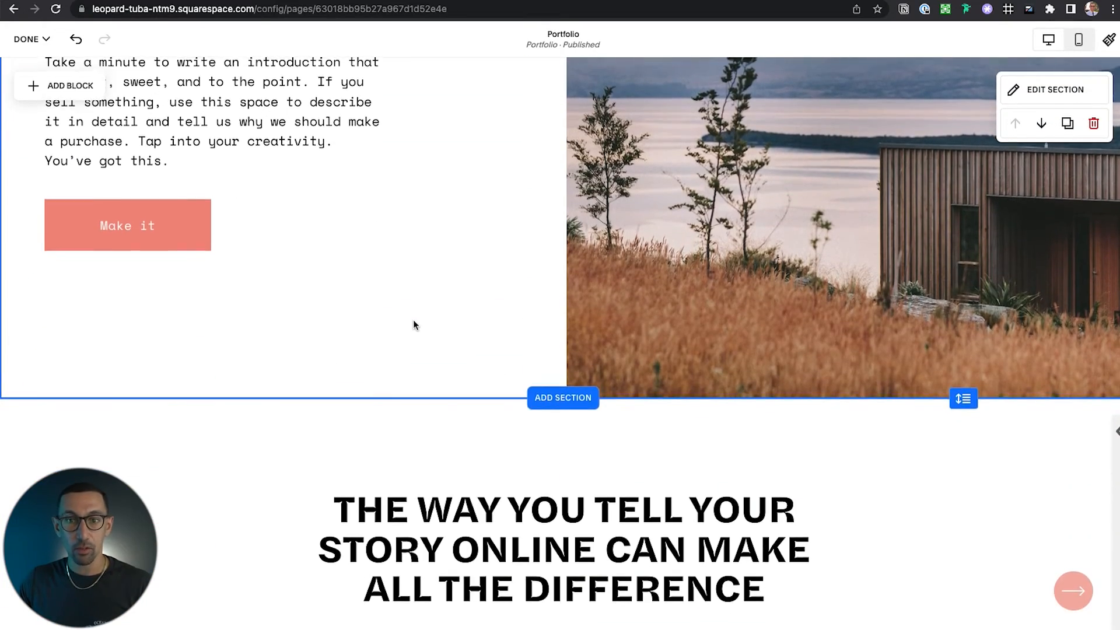
{"action": "scroll", "coordinate": [413, 325], "scroll_direction": "down", "scroll_amount": 10}
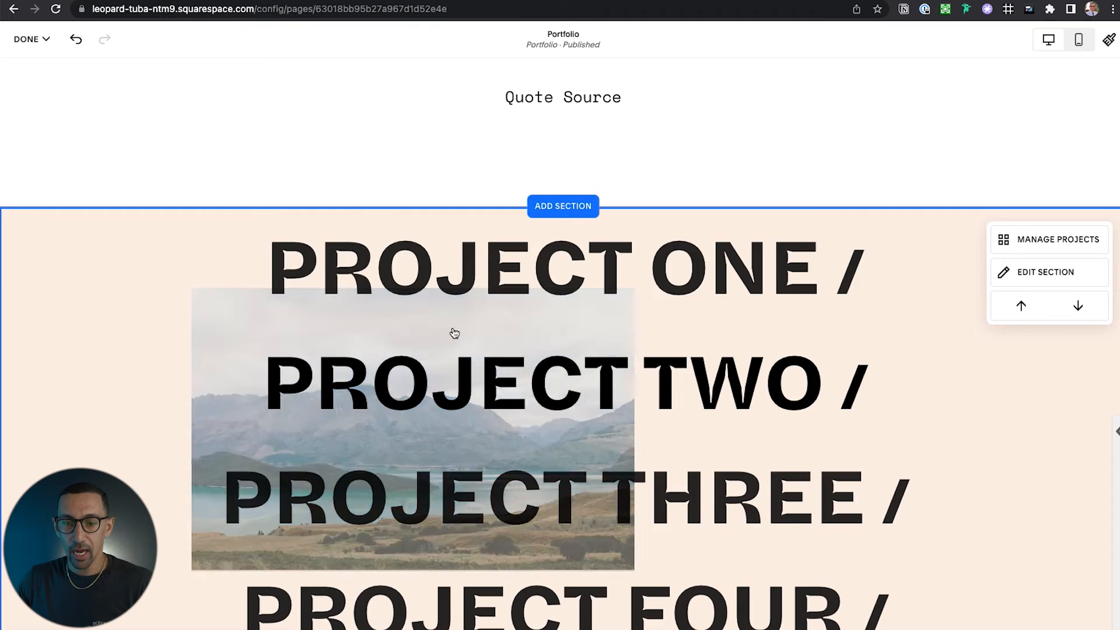
{"action": "scroll", "coordinate": [454, 332], "scroll_direction": "down", "scroll_amount": 3}
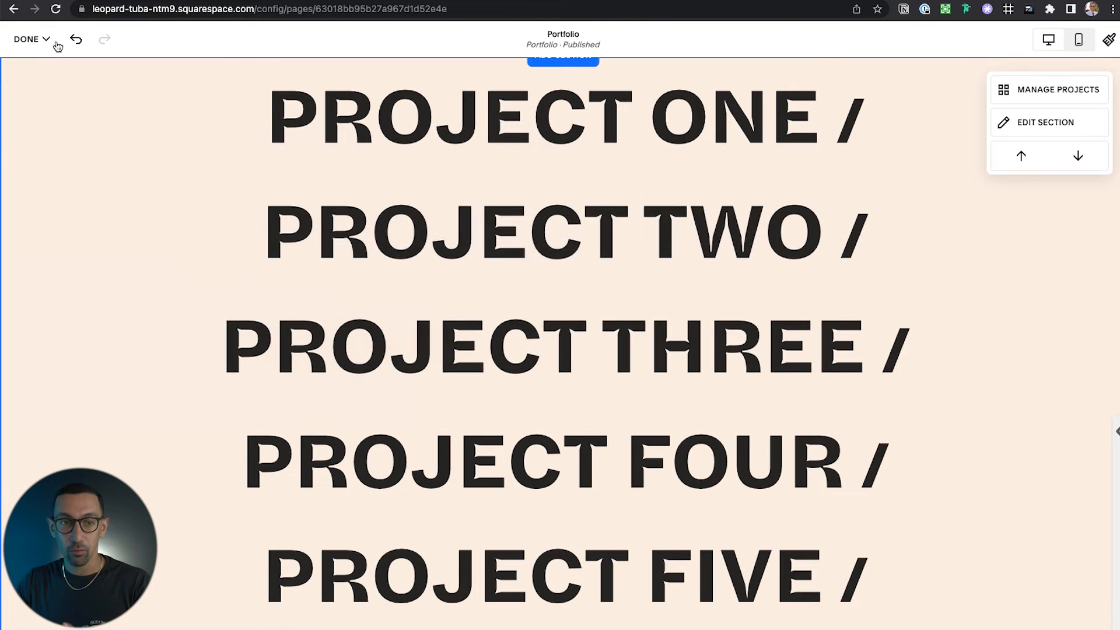
- Save the portfolio page, leave edit mode and look over the saved page's sections
{"action": "left_click", "coordinate": [29, 39]}
{"action": "left_click", "coordinate": [32, 78]}
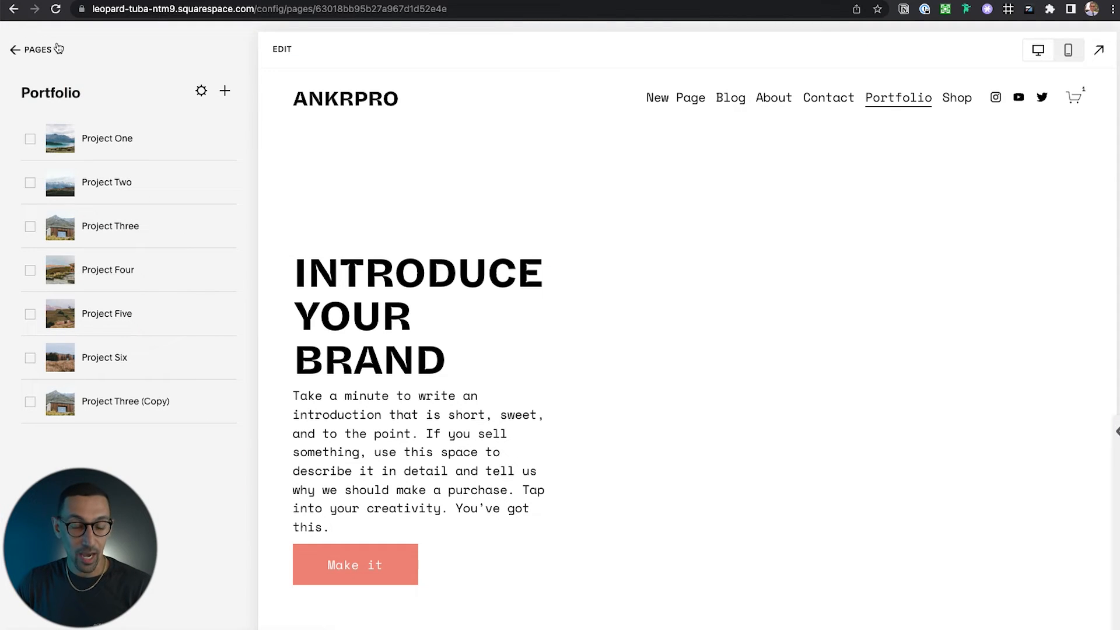
{"action": "scroll", "coordinate": [672, 354], "scroll_direction": "down", "scroll_amount": 14}
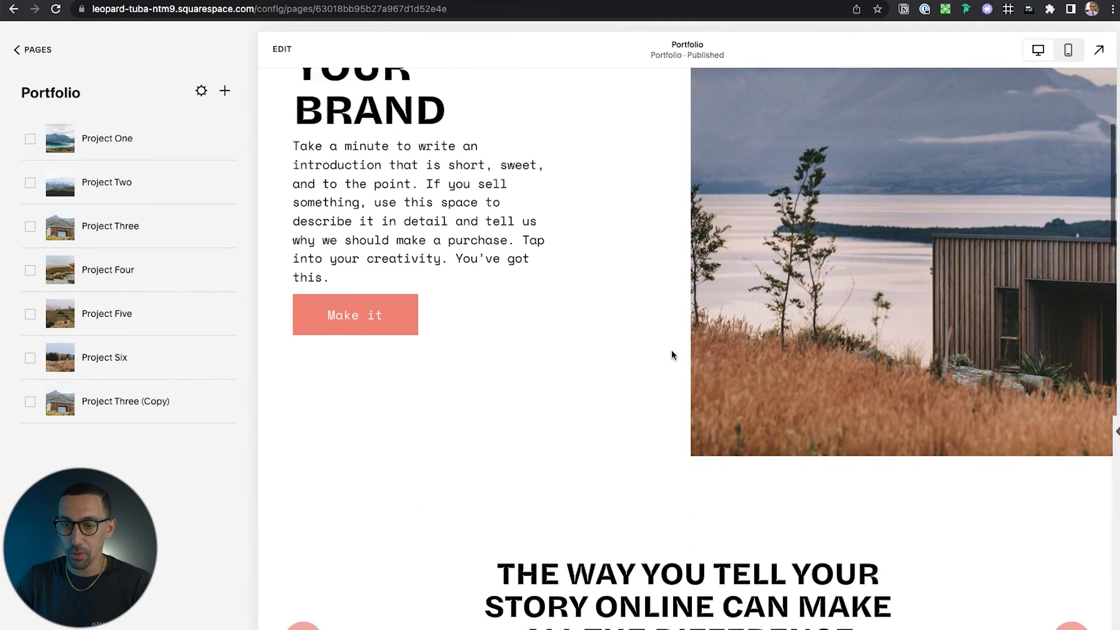
{"action": "scroll", "coordinate": [672, 354], "scroll_direction": "down", "scroll_amount": 10}
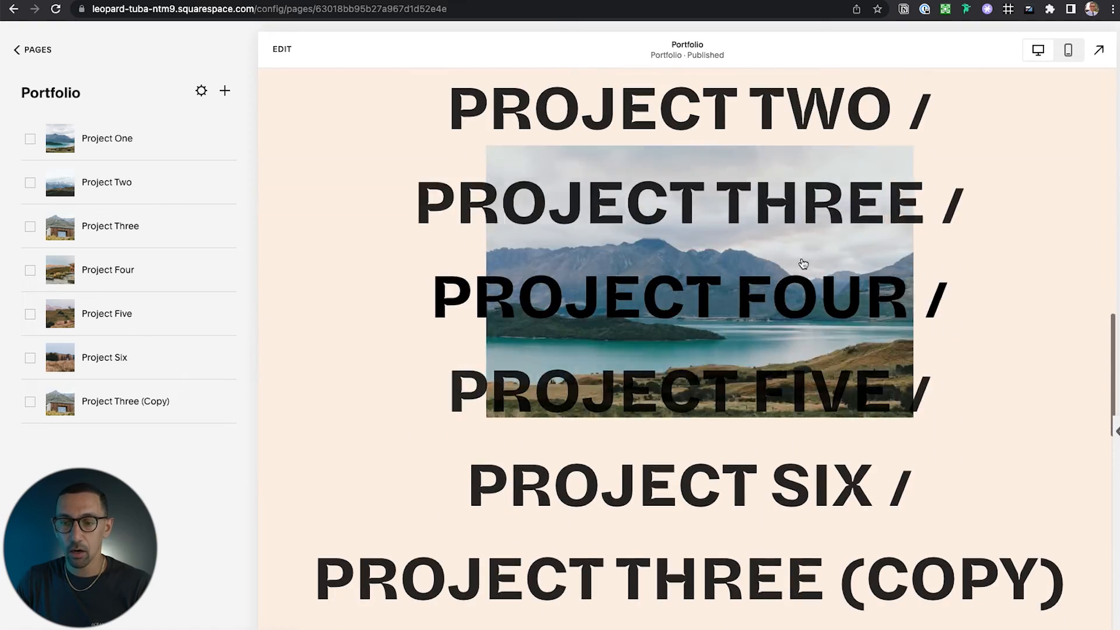
{"action": "scroll", "coordinate": [615, 392], "scroll_direction": "down", "scroll_amount": 3}
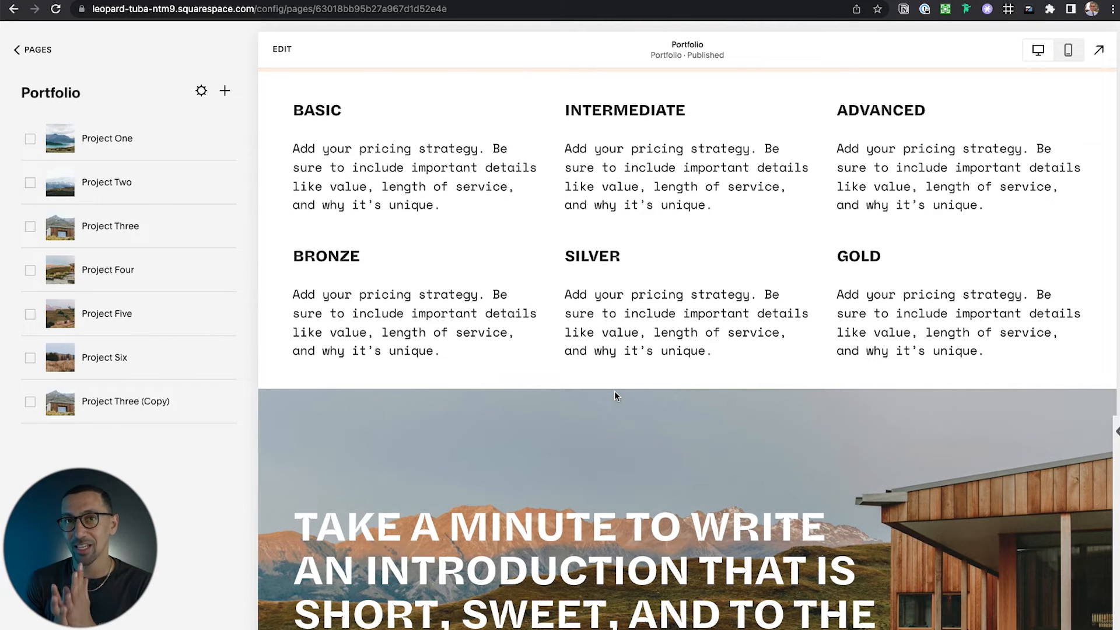
{"action": "scroll", "coordinate": [614, 395], "scroll_direction": "up", "scroll_amount": 10}
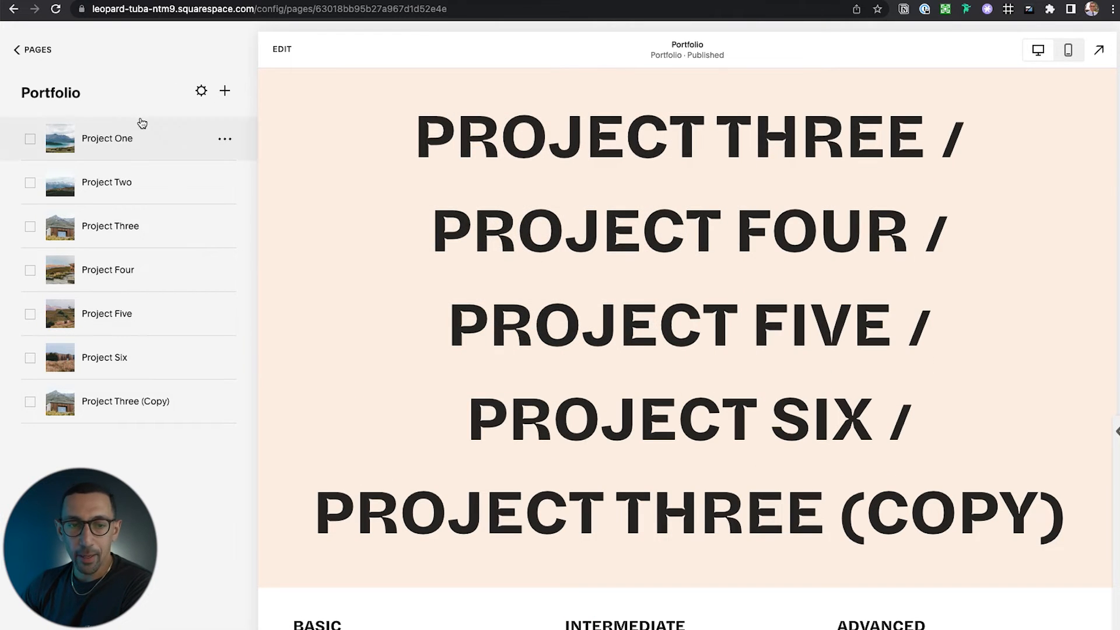
- Duplicate Project One from its project settings and confirm the copy
{"action": "left_click", "coordinate": [227, 141]}
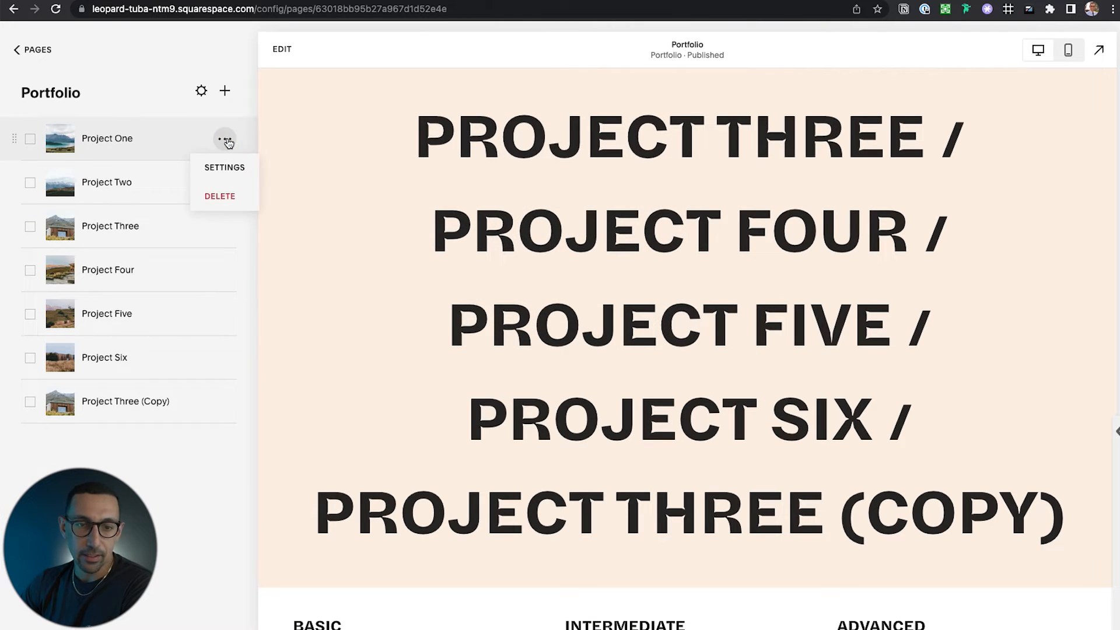
{"action": "left_click", "coordinate": [225, 169]}
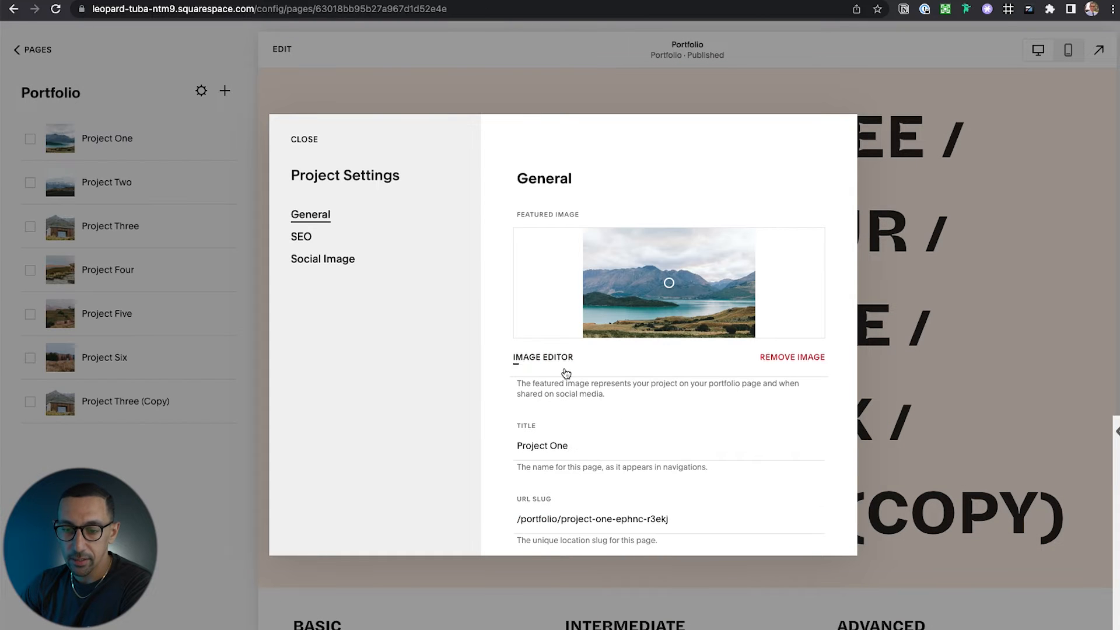
{"action": "scroll", "coordinate": [583, 446], "scroll_direction": "down", "scroll_amount": 3}
{"action": "left_click", "coordinate": [538, 485]}
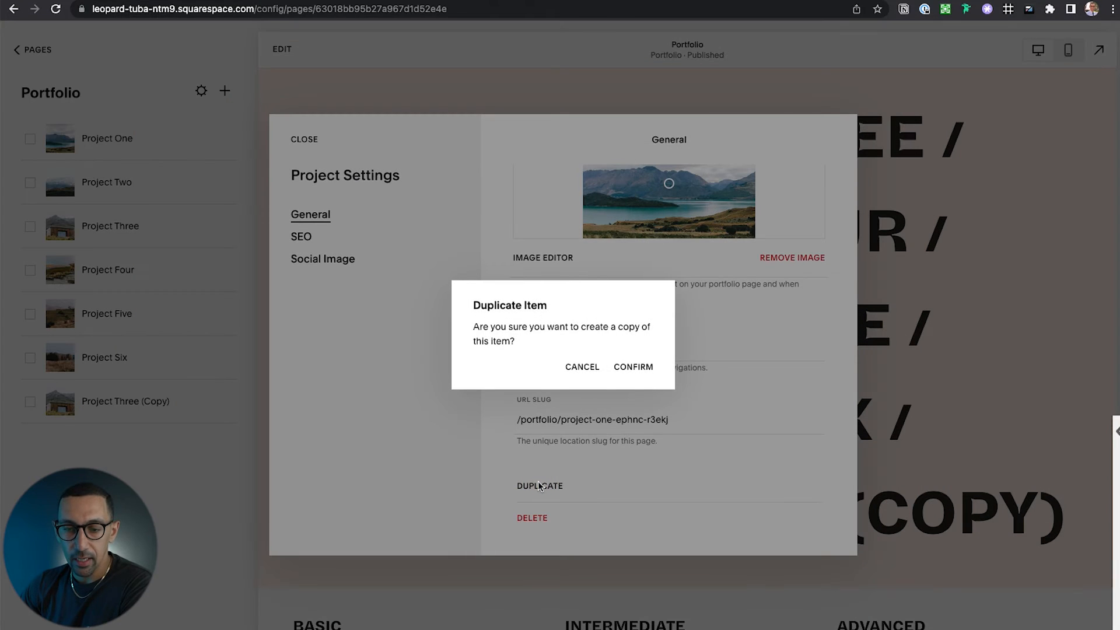
{"action": "left_click", "coordinate": [641, 367]}
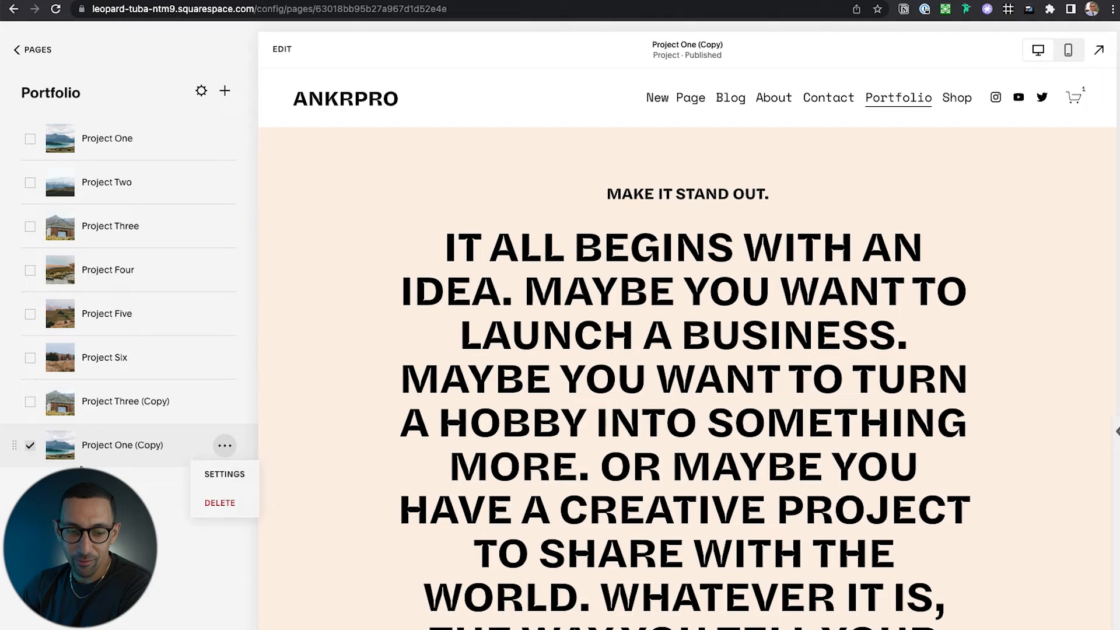
- Open the Project One copy in the editor and examine its text and gallery sections before returning to the portfolio
{"action": "left_click", "coordinate": [325, 377]}
{"action": "double_click", "coordinate": [564, 356]}
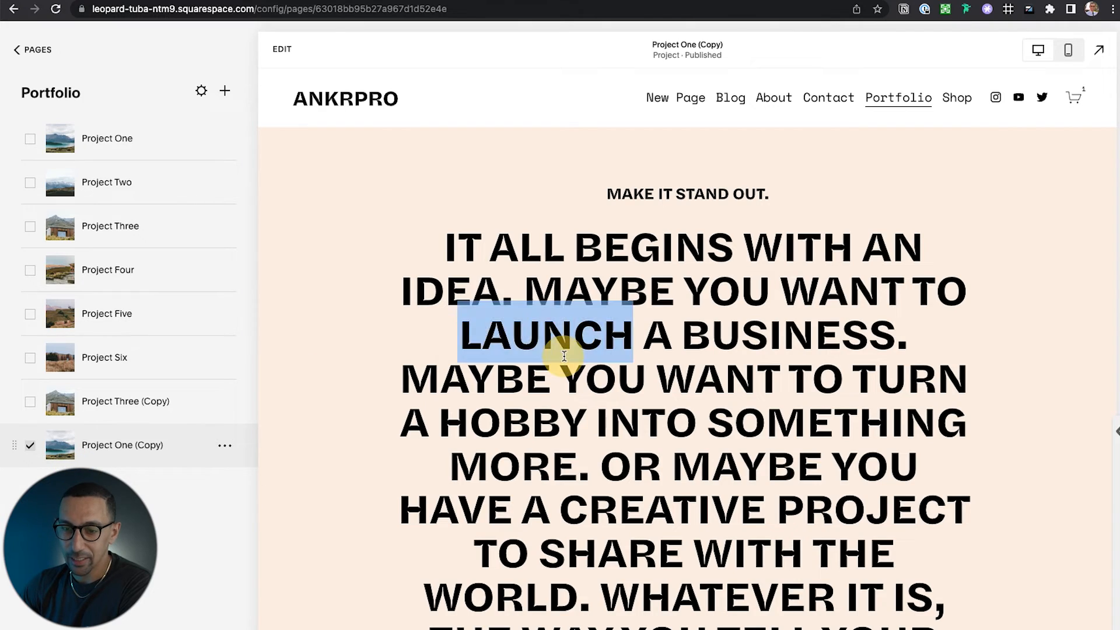
{"action": "scroll", "coordinate": [605, 401], "scroll_direction": "down", "scroll_amount": 15}
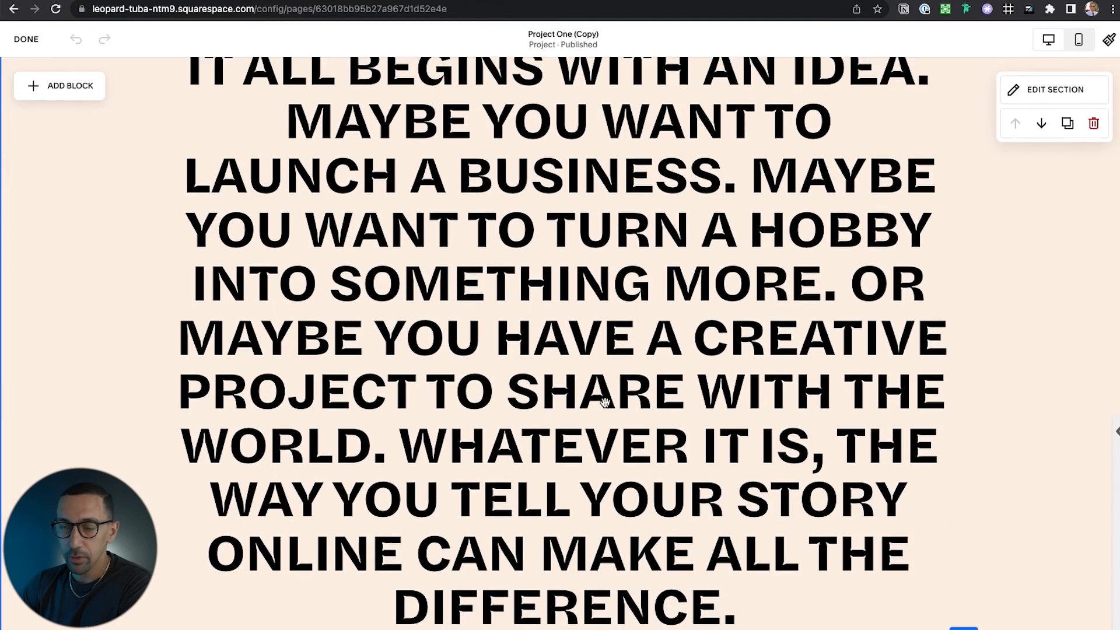
{"action": "scroll", "coordinate": [604, 406], "scroll_direction": "down", "scroll_amount": 15}
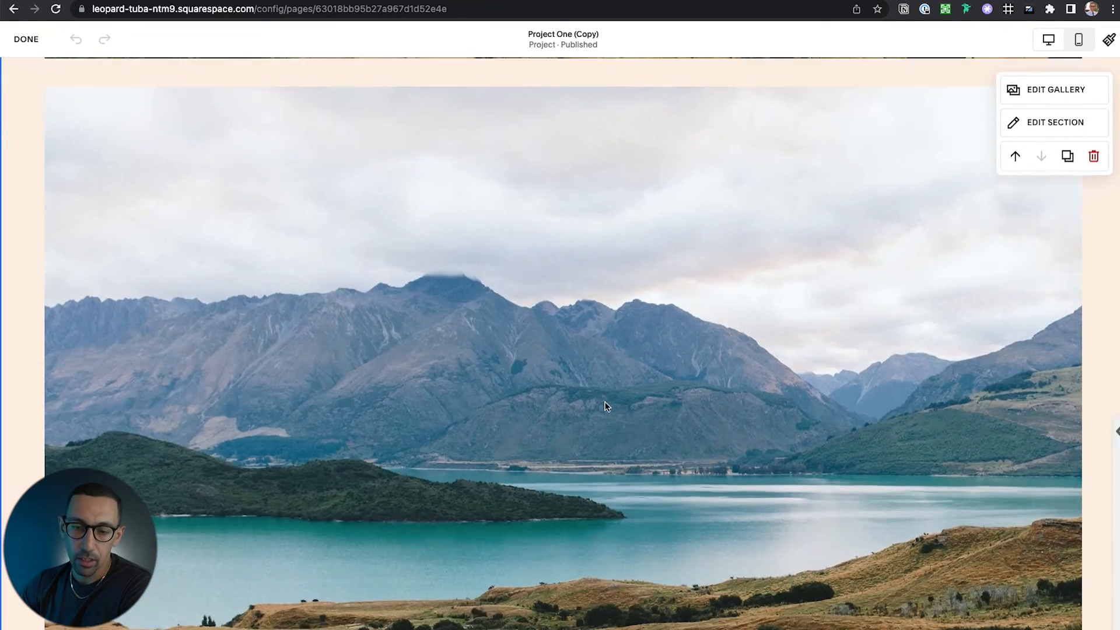
{"action": "scroll", "coordinate": [604, 402], "scroll_direction": "up", "scroll_amount": 20}
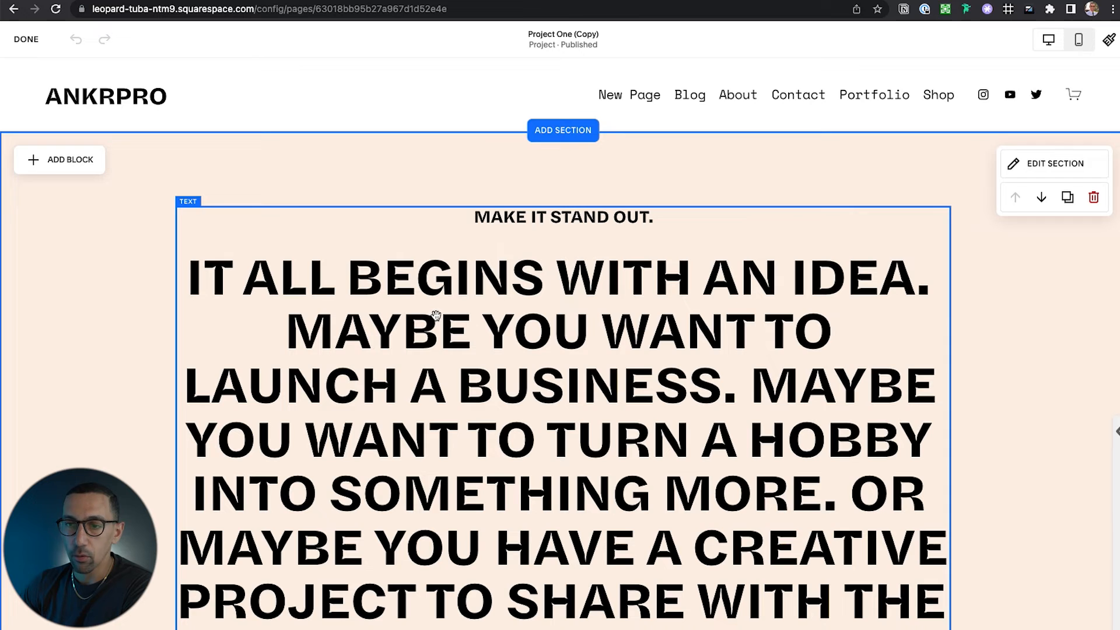
{"action": "left_click", "coordinate": [26, 39]}
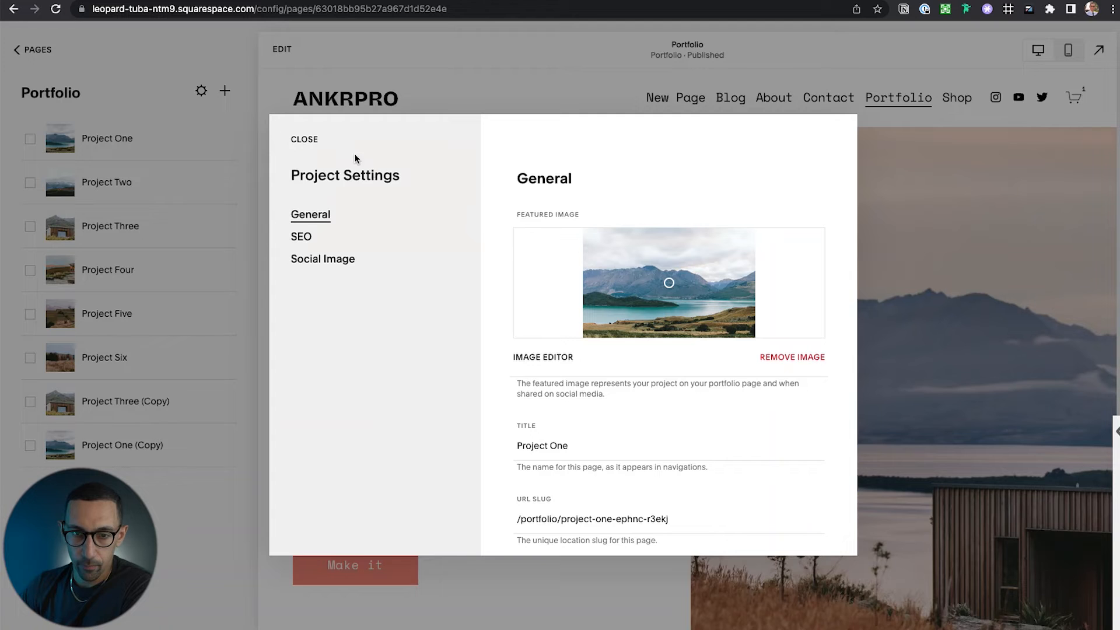
{"action": "left_click", "coordinate": [298, 138]}
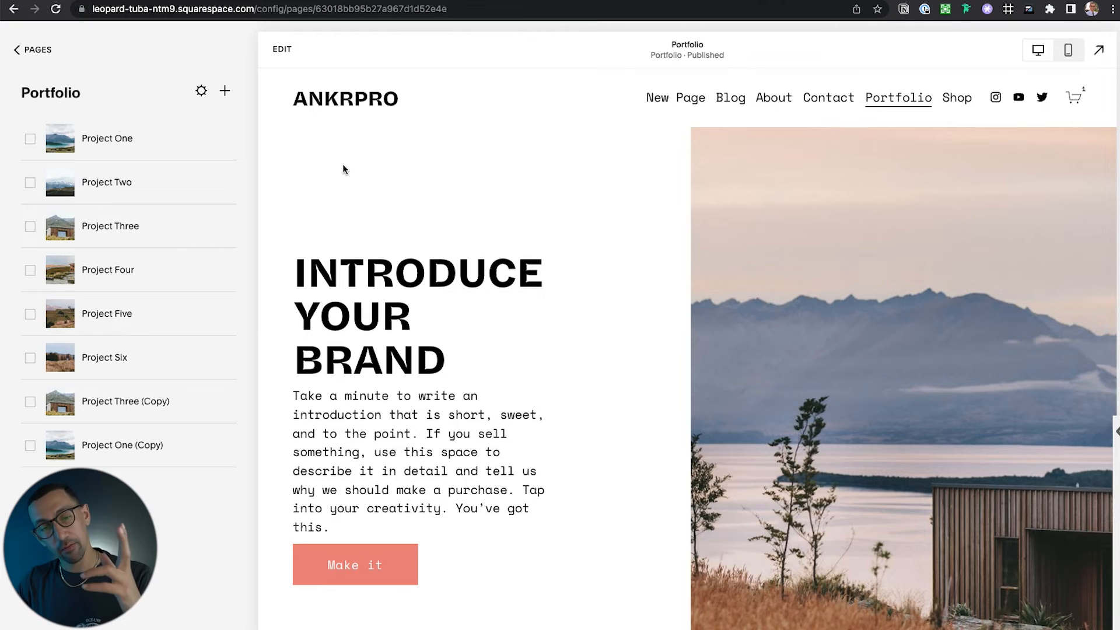
- Open Project One's settings and review its featured image, title and URL slug fields
{"action": "mouse_move", "coordinate": [230, 142]}
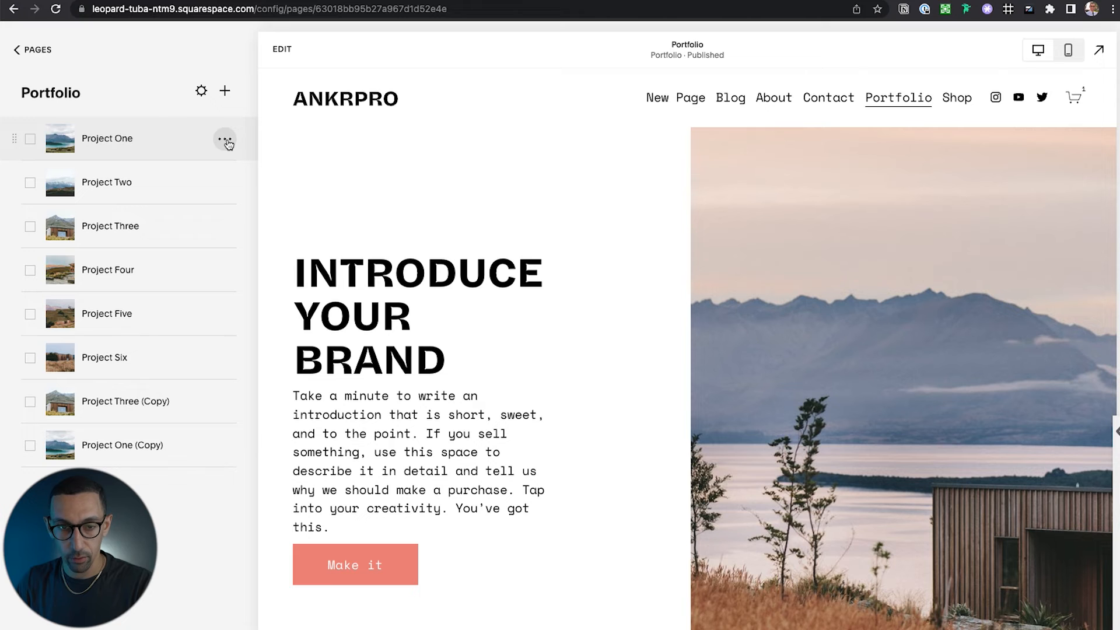
{"action": "left_click", "coordinate": [226, 142]}
{"action": "left_click", "coordinate": [228, 166]}
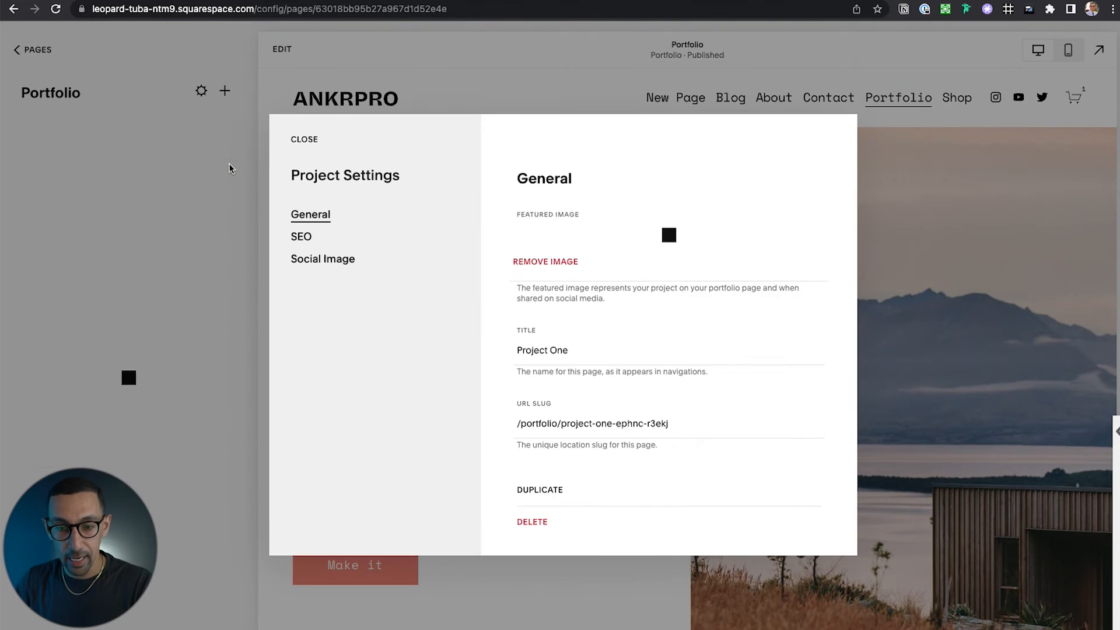
{"action": "scroll", "coordinate": [624, 312], "scroll_direction": "down", "scroll_amount": 2}
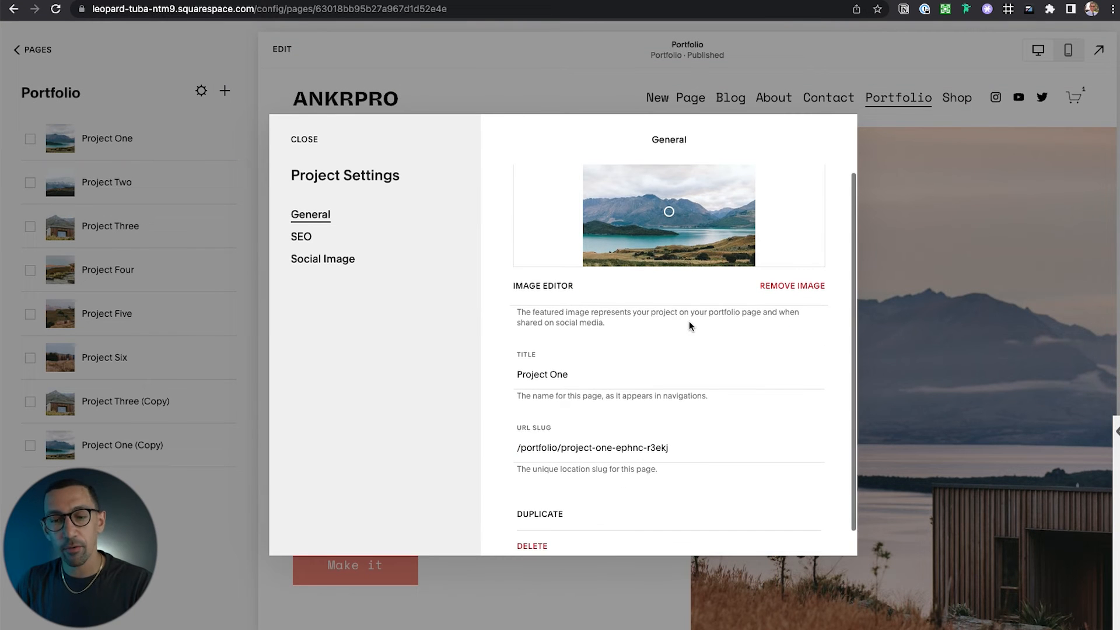
{"action": "scroll", "coordinate": [663, 318], "scroll_direction": "up", "scroll_amount": 2}
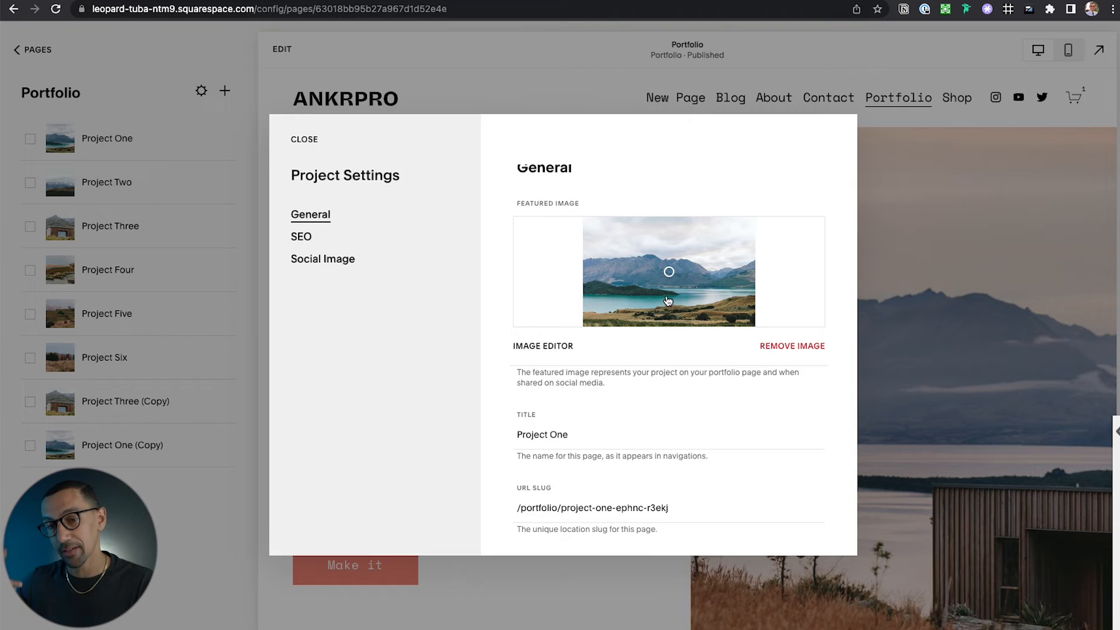
{"action": "scroll", "coordinate": [663, 352], "scroll_direction": "down", "scroll_amount": 3}
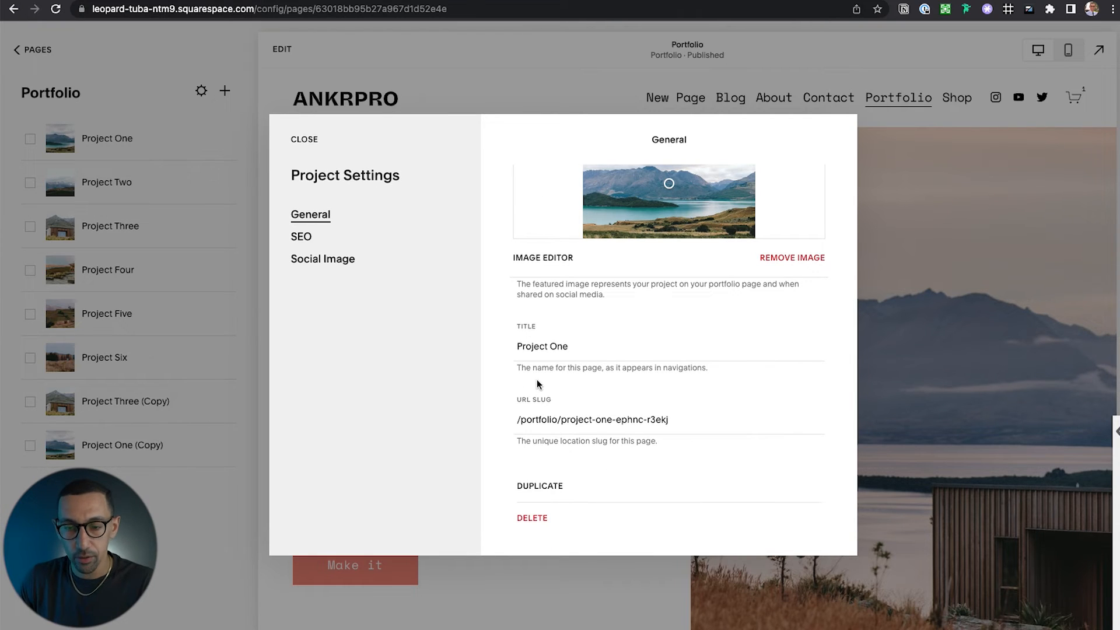
{"action": "left_click", "coordinate": [583, 350]}
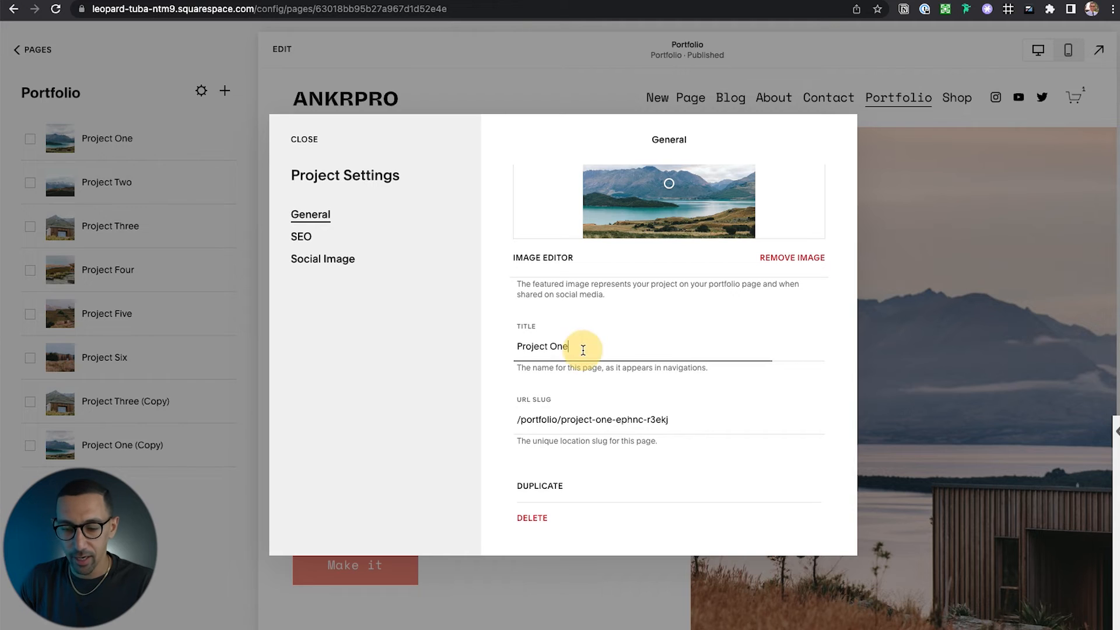
- Set Project One's URL slug to client-project-one and save the project settings
{"action": "left_click_drag", "start_coordinate": [561, 420], "coordinate": [705, 420]}
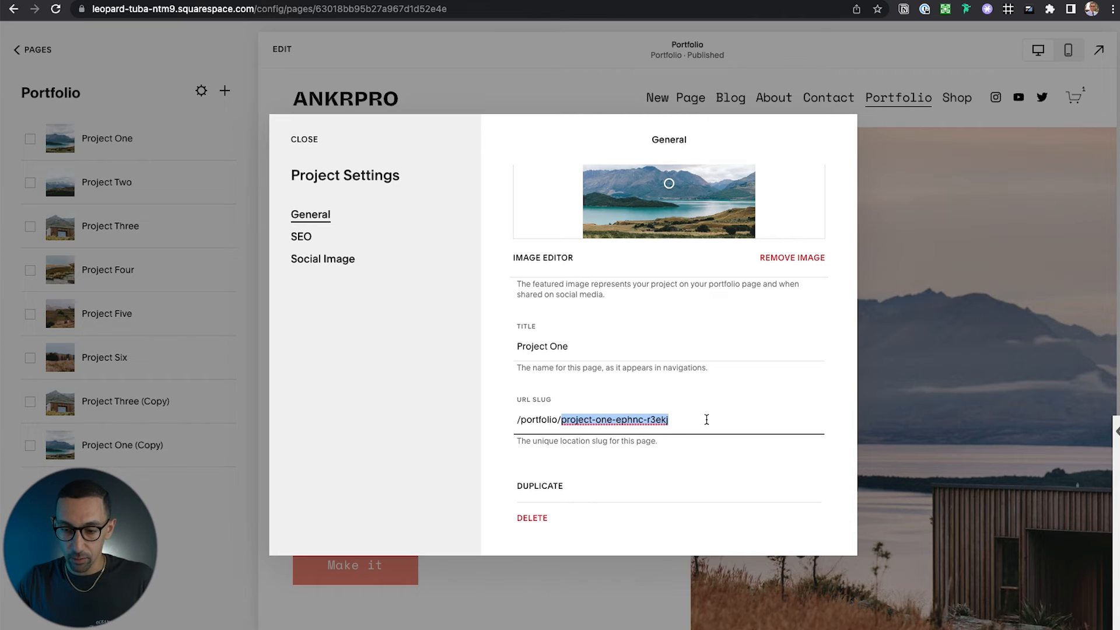
{"action": "key", "text": "Right"}
{"action": "key", "text": "BackSpace"}
{"action": "key", "text": "BackSpace"}
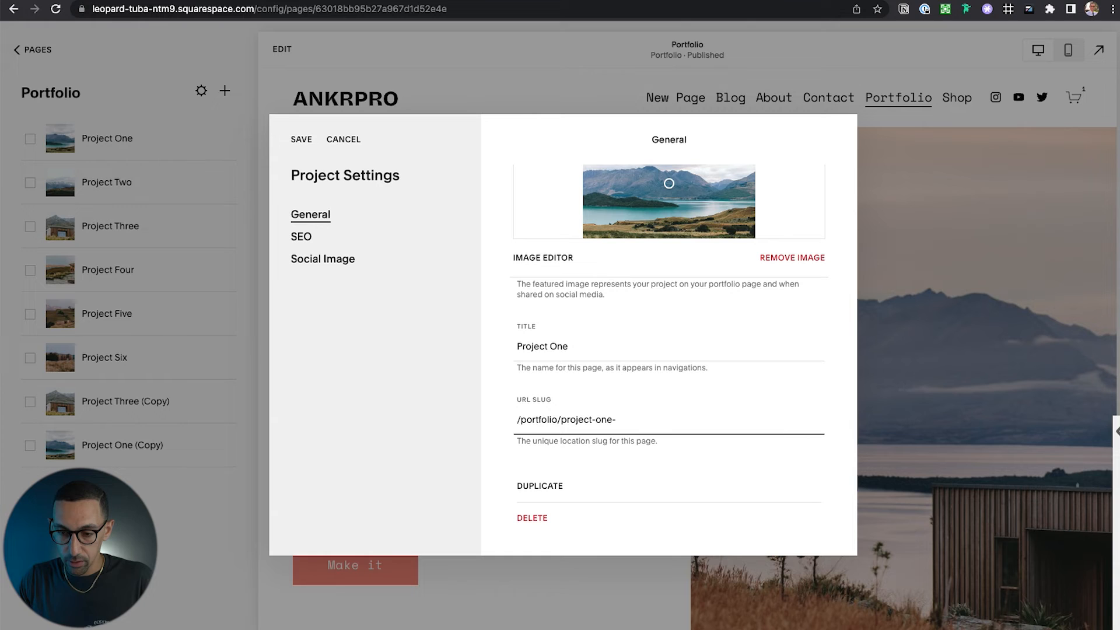
{"action": "key", "text": "shift+Left"}
{"action": "key", "text": "shift+Left"}
{"action": "key", "text": "shift+Left"}
{"action": "key", "text": "shift+Left"}
{"action": "key", "text": "shift+Left"}
{"action": "key", "text": "shift+Left"}
{"action": "key", "text": "shift+Left"}
{"action": "key", "text": "shift+Left"}
{"action": "type", "text": "j"}
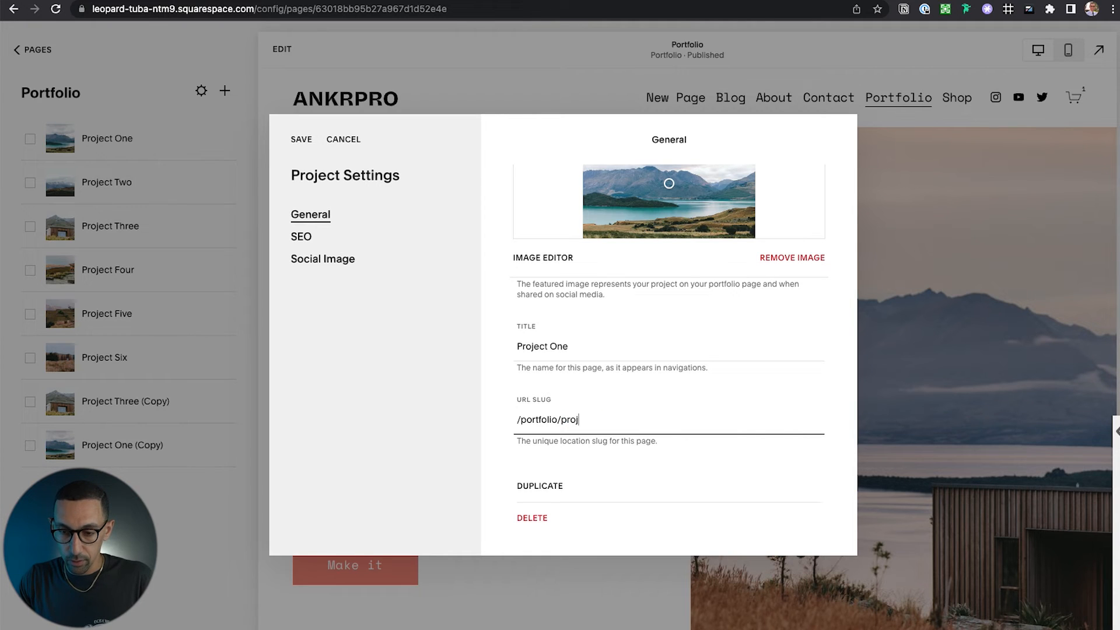
{"action": "key", "text": "alt+BackSpace"}
{"action": "type", "text": "client-"}
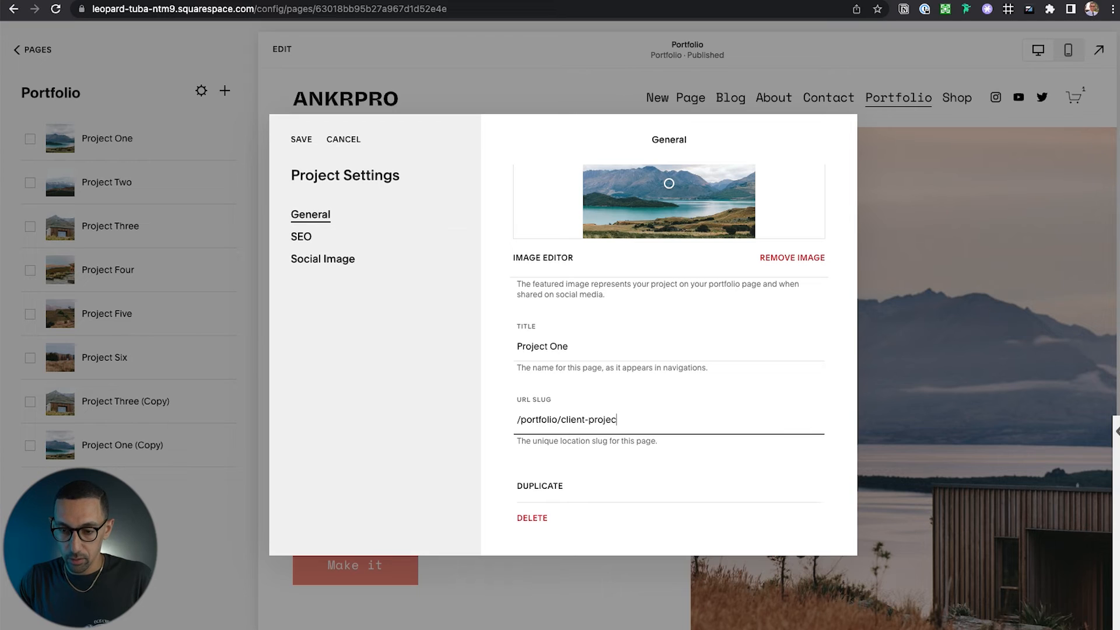
{"action": "type", "text": "e"}
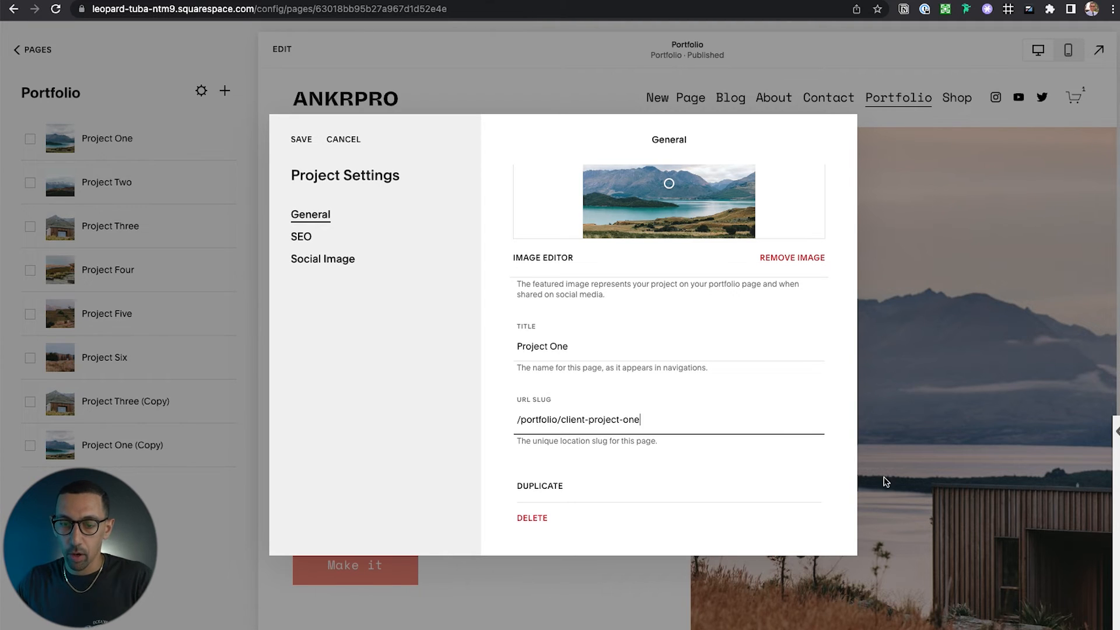
{"action": "left_click", "coordinate": [303, 140]}
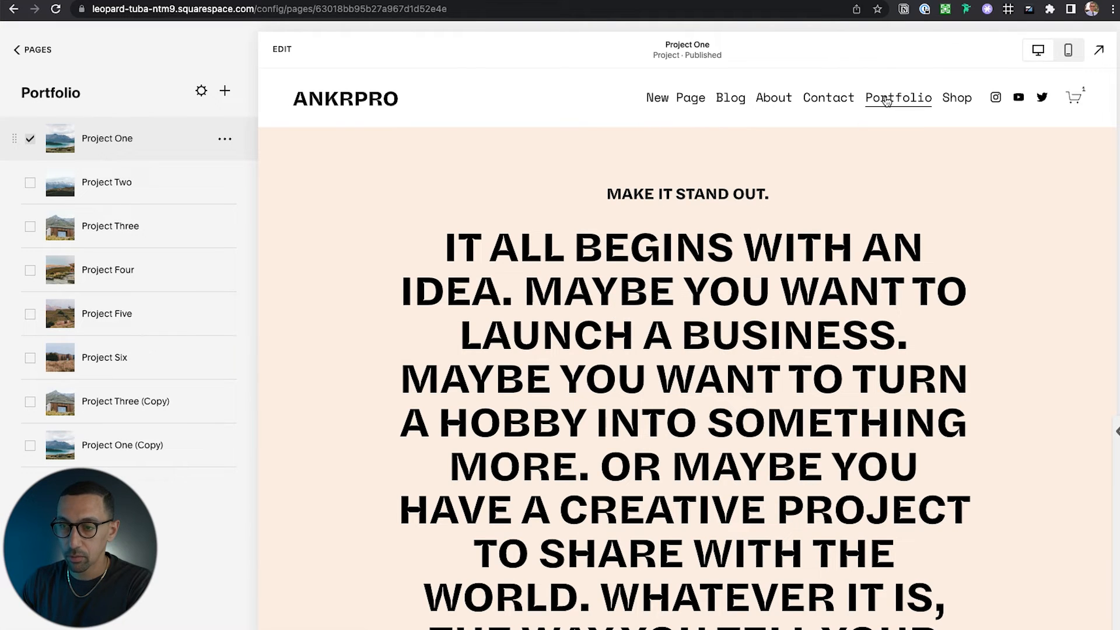
- Return to the portfolio page and open it for editing at the project list section
{"action": "left_click", "coordinate": [885, 101]}
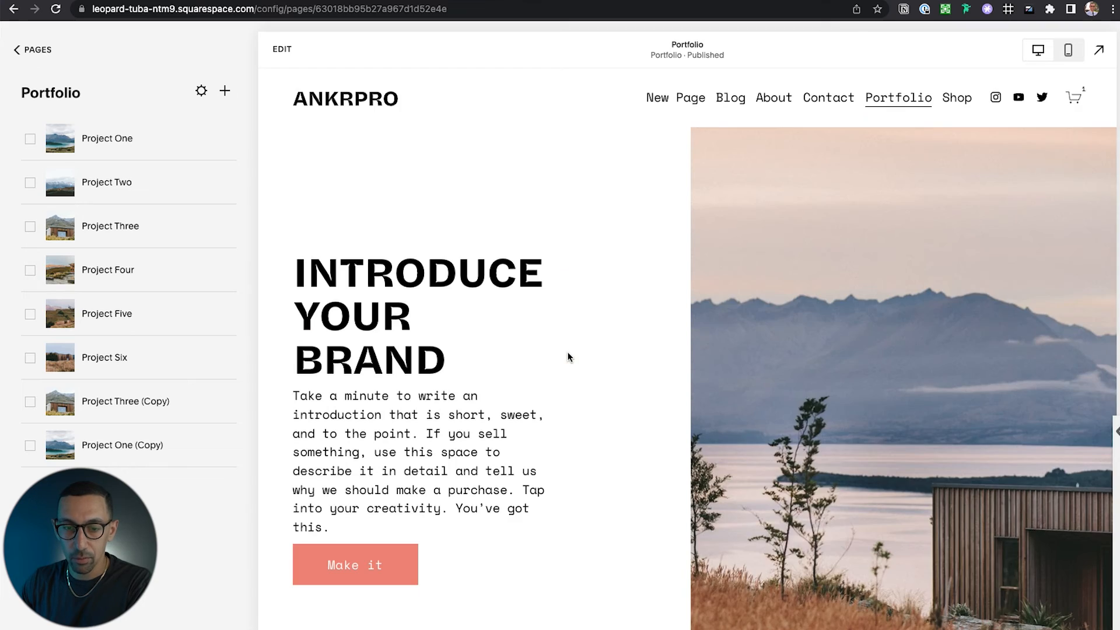
{"action": "scroll", "coordinate": [568, 352], "scroll_direction": "down", "scroll_amount": 15}
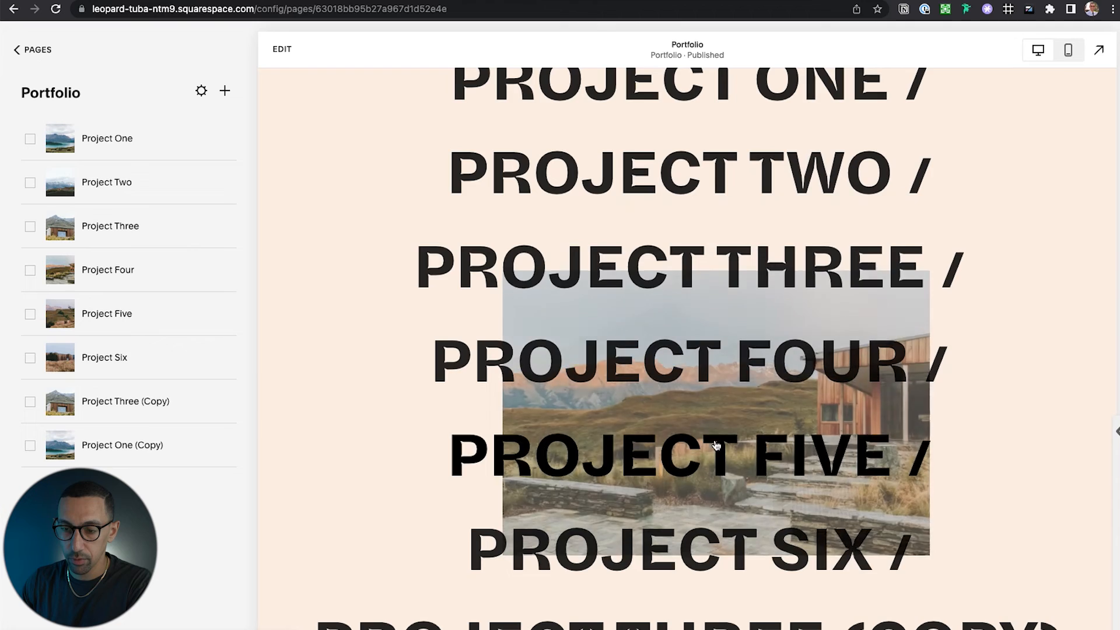
{"action": "scroll", "coordinate": [720, 461], "scroll_direction": "up", "scroll_amount": 5}
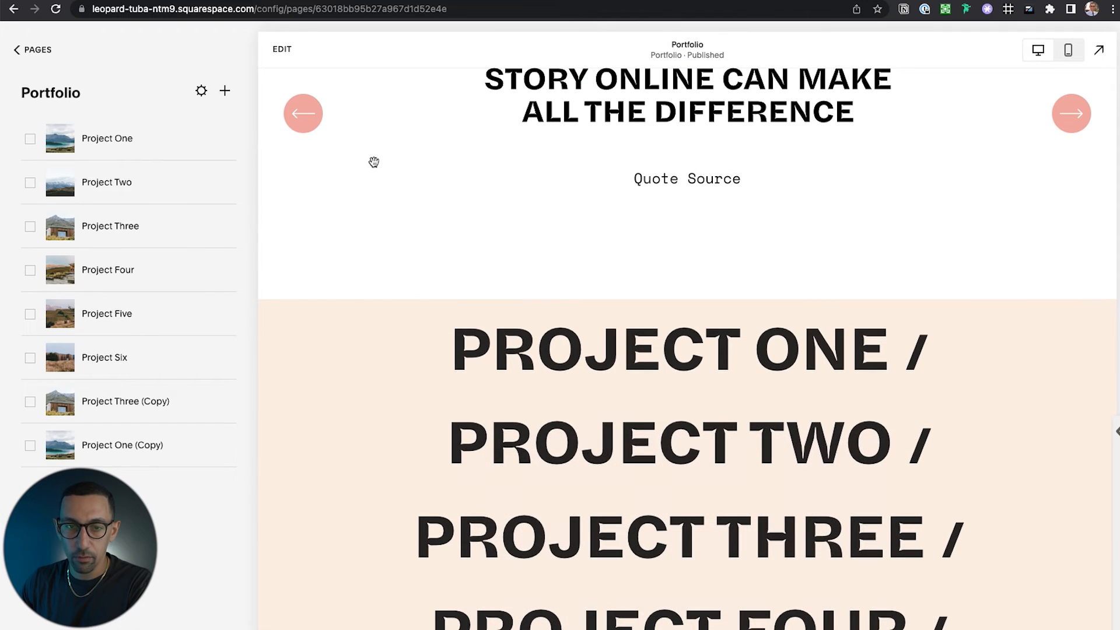
{"action": "left_click", "coordinate": [281, 49]}
{"action": "scroll", "coordinate": [768, 380], "scroll_direction": "down", "scroll_amount": 3}
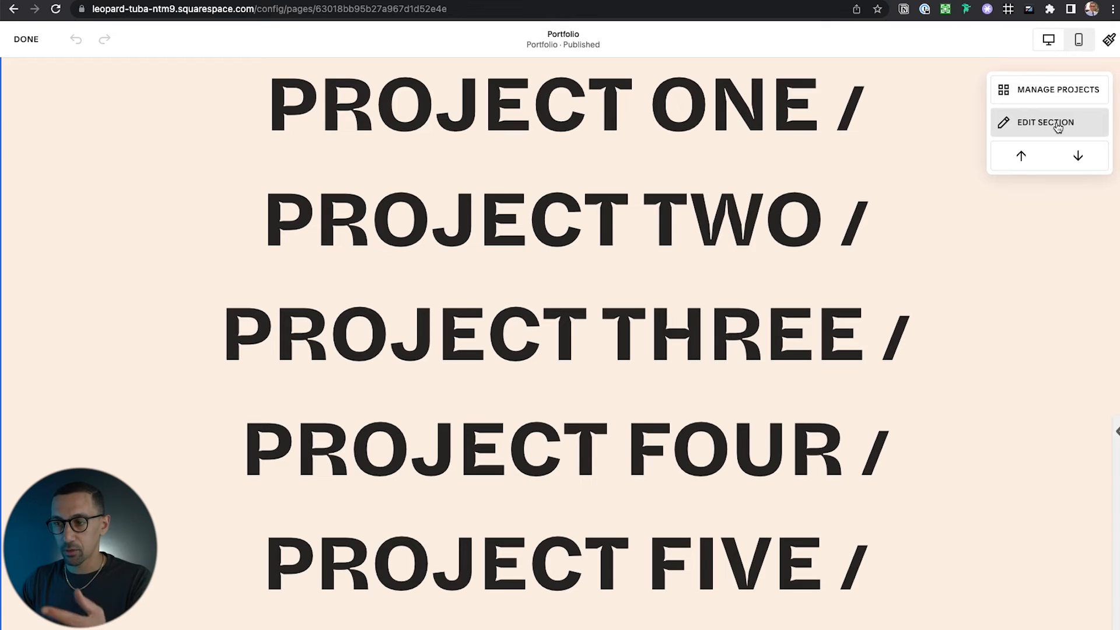
- Set the project list section's link format to Stacked and turn on Selection In Front
{"action": "left_click", "coordinate": [1057, 127]}
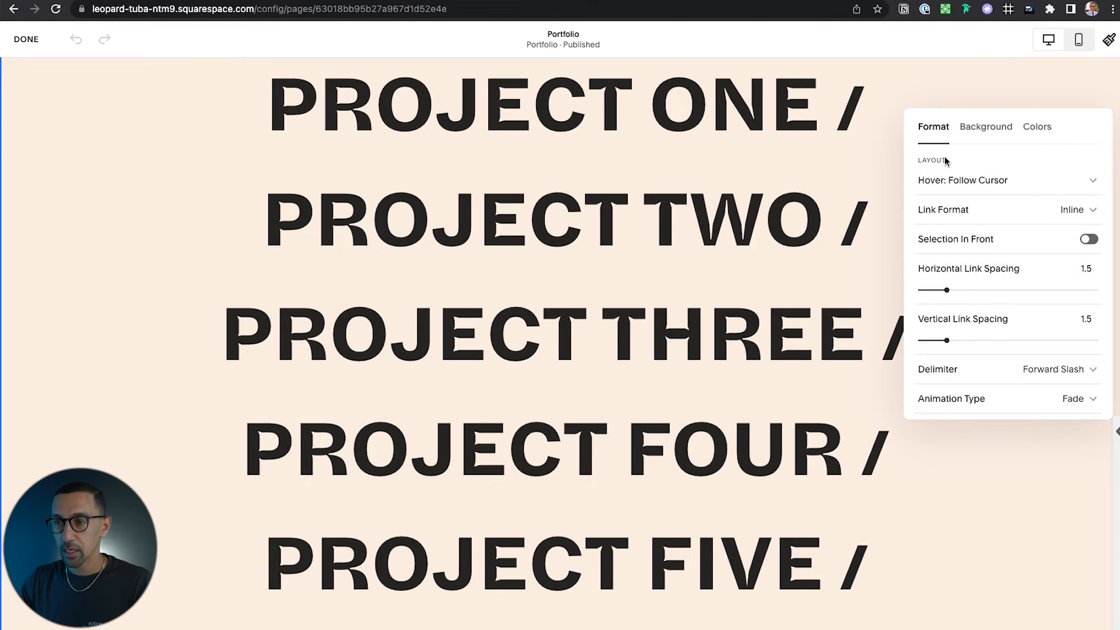
{"action": "left_click", "coordinate": [951, 213]}
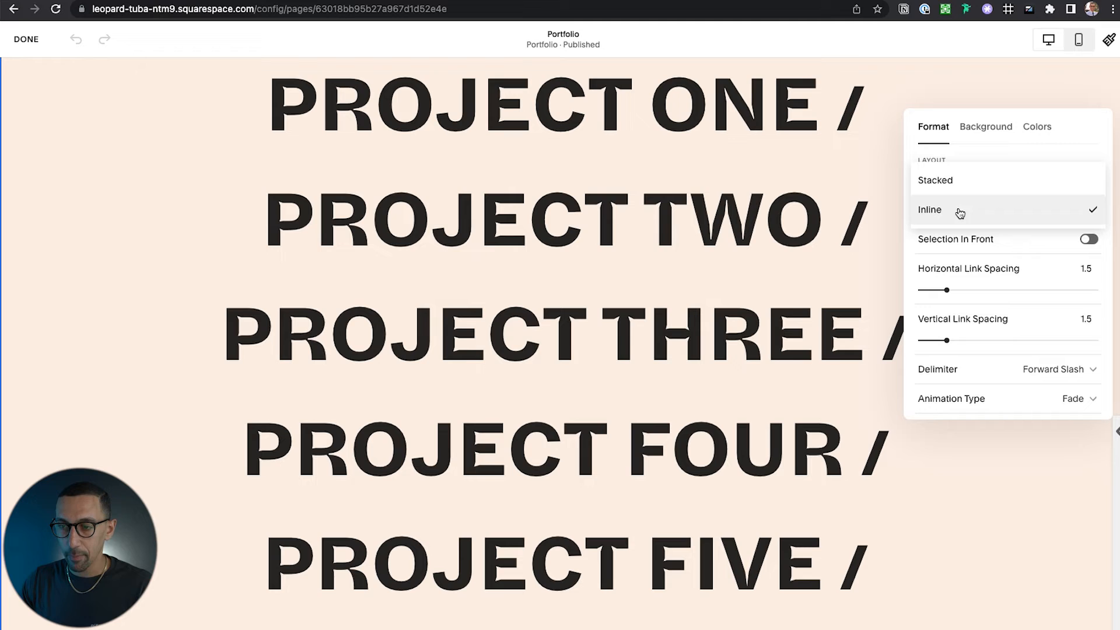
{"action": "left_click", "coordinate": [957, 186]}
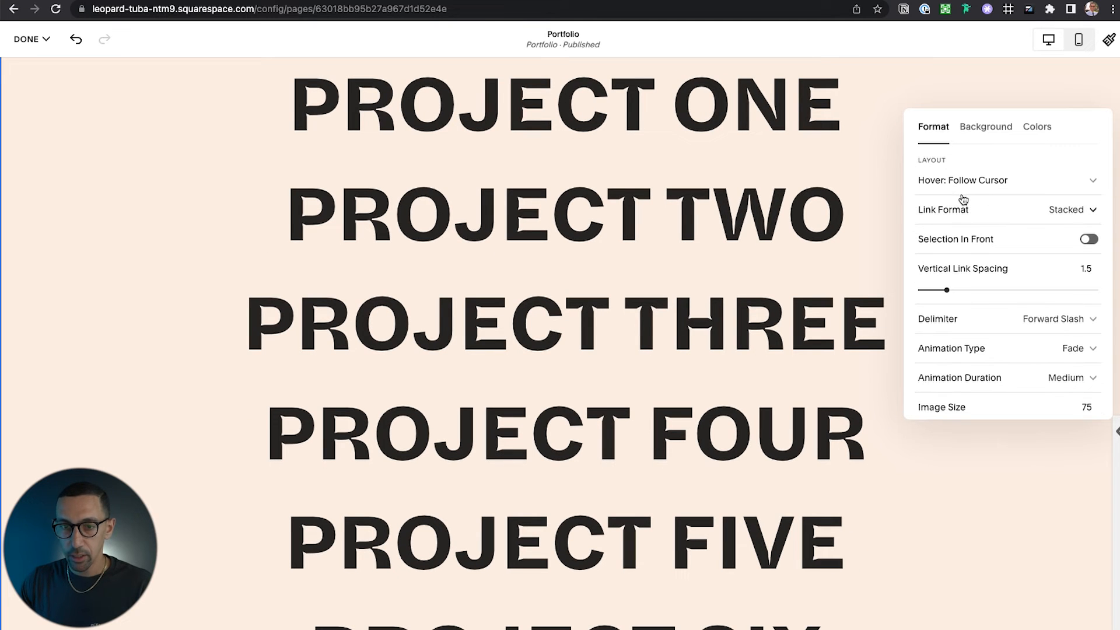
{"action": "left_click", "coordinate": [1022, 244]}
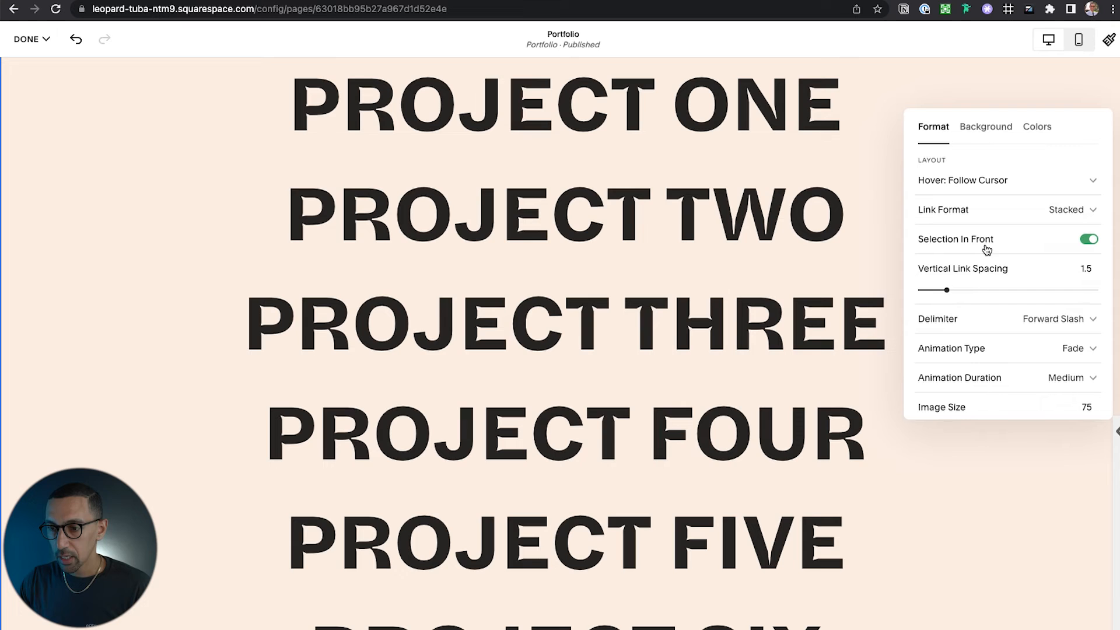
{"action": "scroll", "coordinate": [994, 296], "scroll_direction": "down", "scroll_amount": 3}
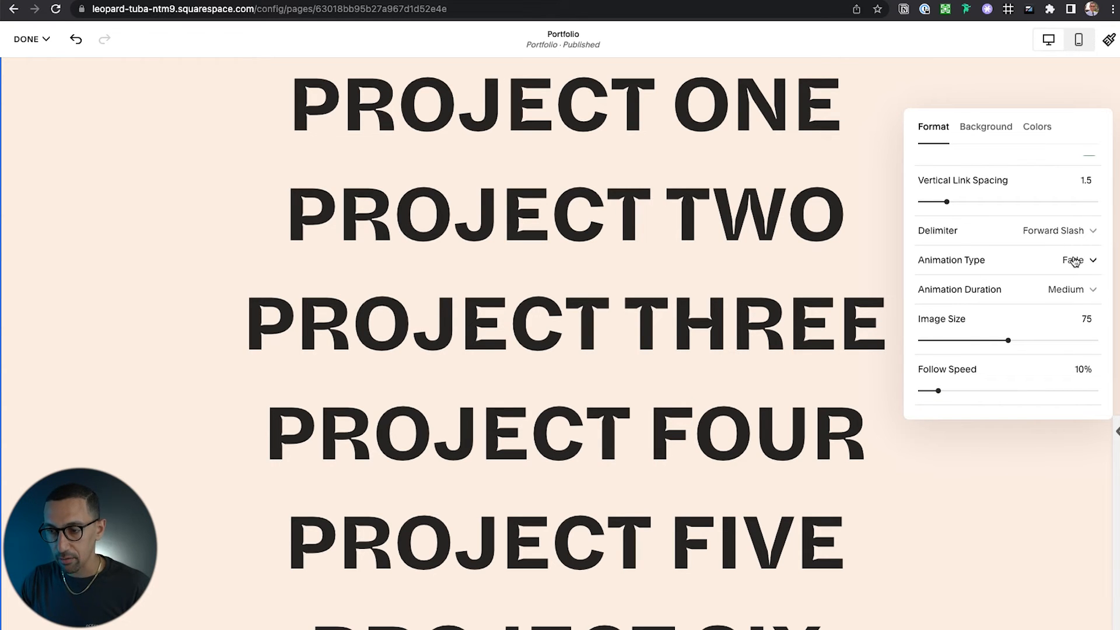
- Try the Lightest 1 color theme on the project list section, and settle on Dark 1
{"action": "left_click", "coordinate": [994, 128]}
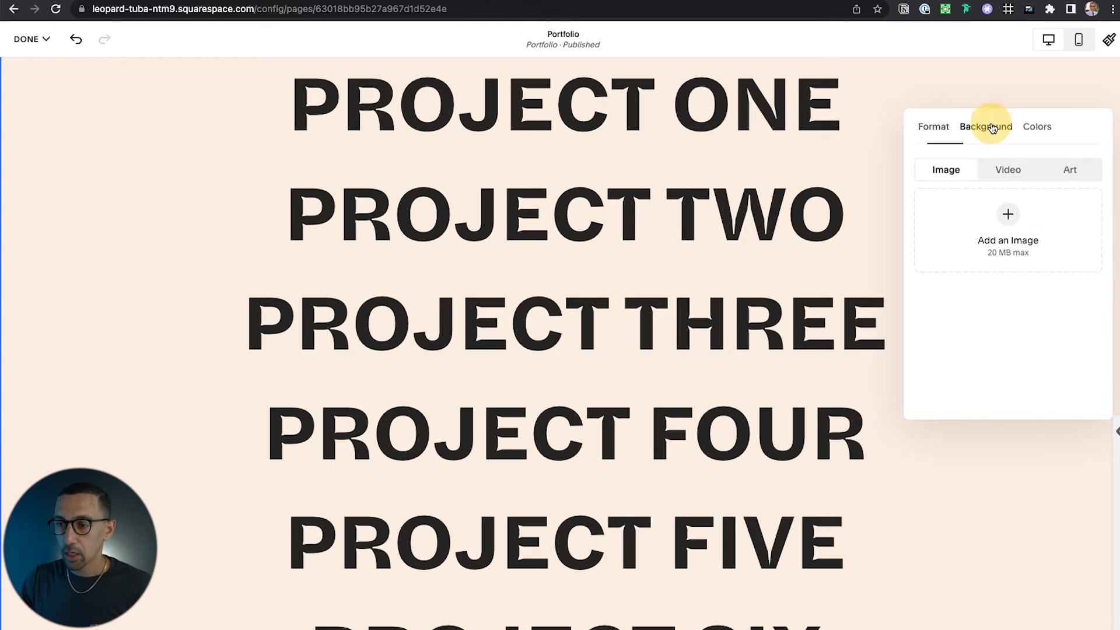
{"action": "left_click", "coordinate": [1036, 127]}
{"action": "left_click", "coordinate": [1000, 216]}
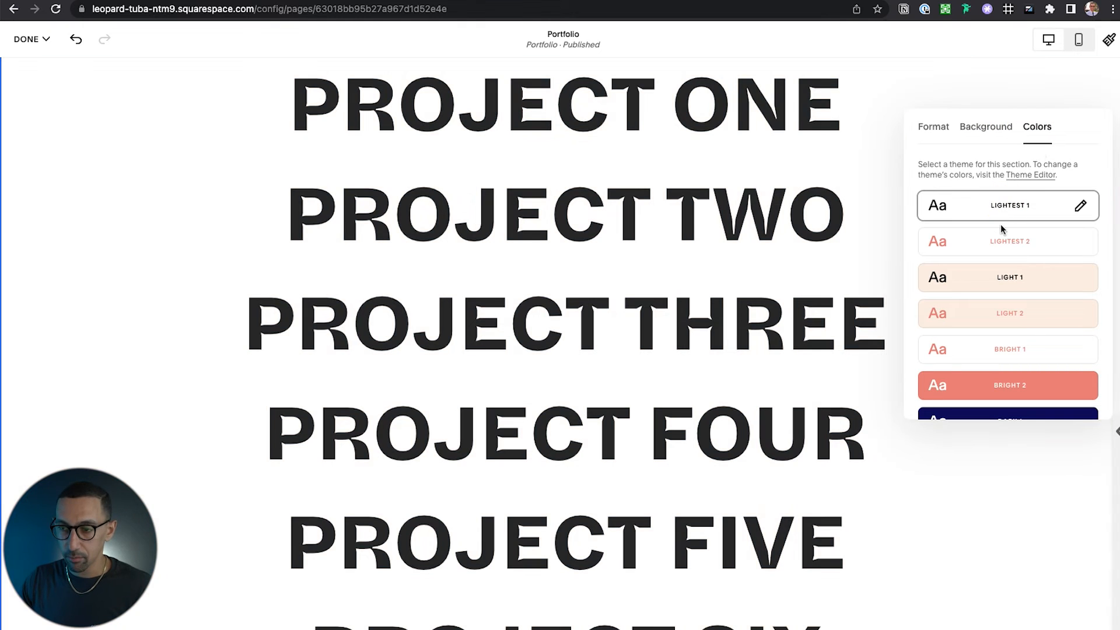
{"action": "scroll", "coordinate": [994, 257], "scroll_direction": "down", "scroll_amount": 3}
{"action": "left_click", "coordinate": [992, 345]}
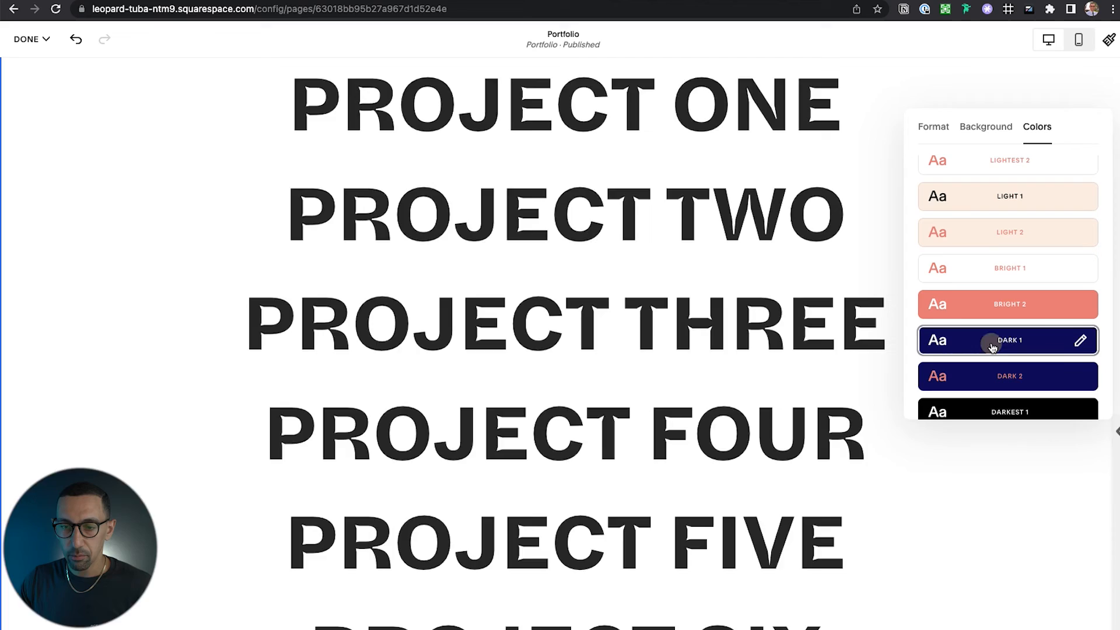
{"action": "scroll", "coordinate": [625, 320], "scroll_direction": "up", "scroll_amount": 2}
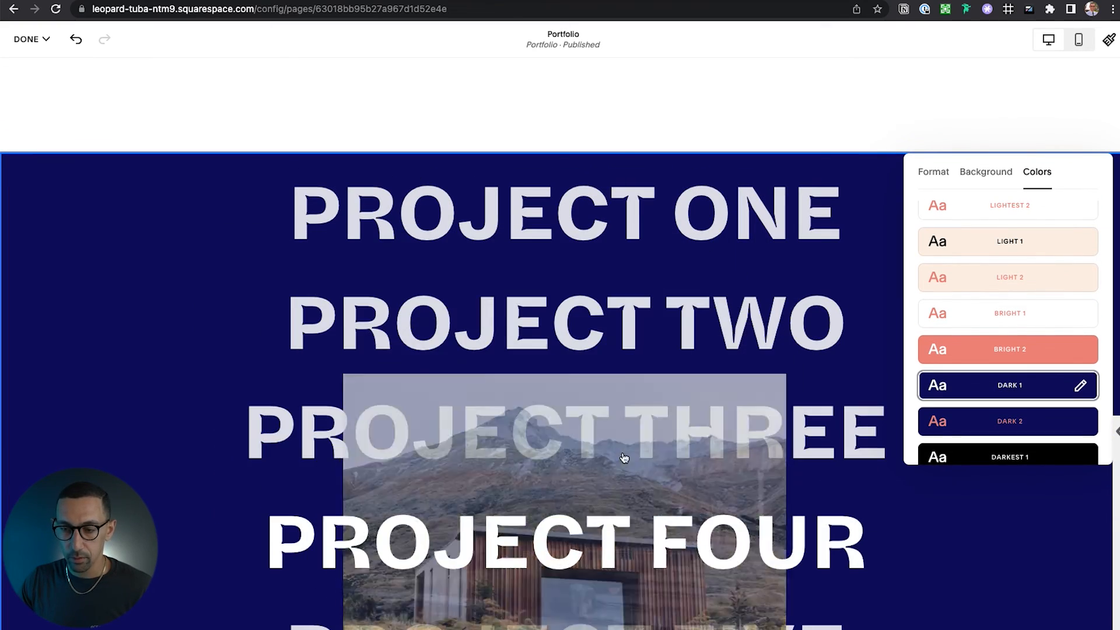
- Try image sizes of 89 and 58 for the project list's hover images, and finally set the size to 100
{"action": "left_click", "coordinate": [933, 172]}
{"action": "scroll", "coordinate": [997, 273], "scroll_direction": "down", "scroll_amount": 2}
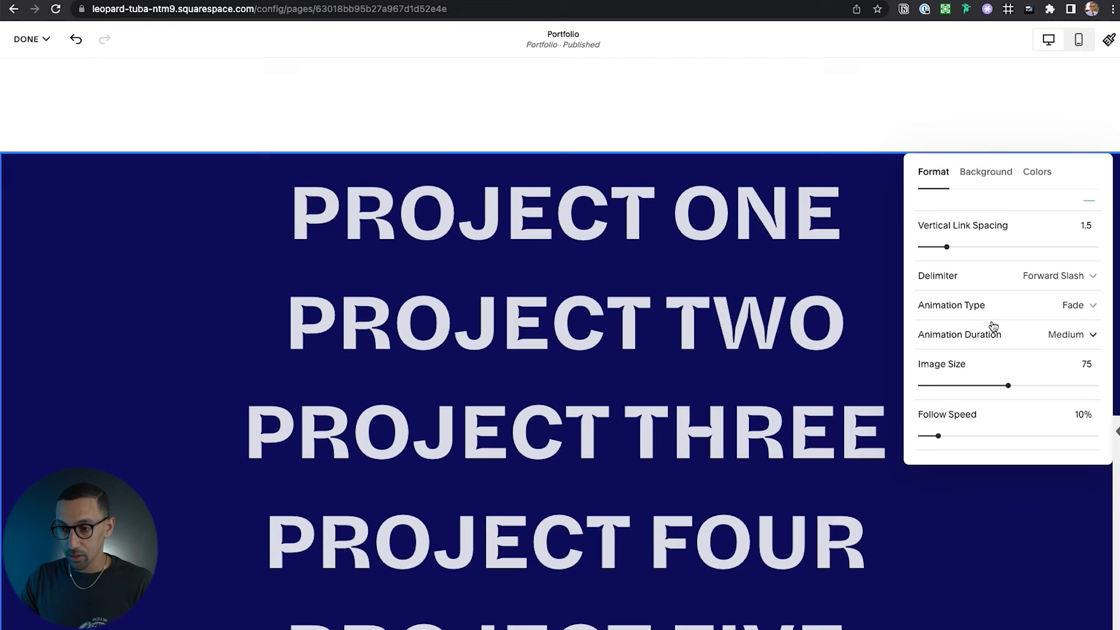
{"action": "scroll", "coordinate": [1005, 332], "scroll_direction": "up", "scroll_amount": 1}
{"action": "scroll", "coordinate": [992, 350], "scroll_direction": "down", "scroll_amount": 1}
{"action": "left_click_drag", "start_coordinate": [1020, 383], "coordinate": [1055, 384]}
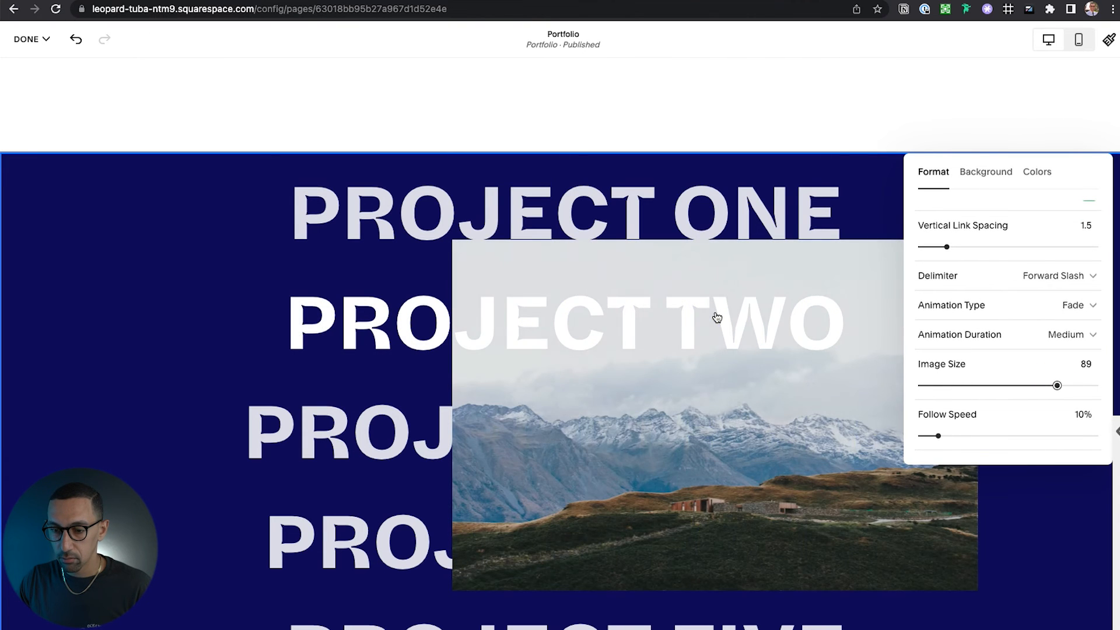
{"action": "left_click", "coordinate": [949, 386]}
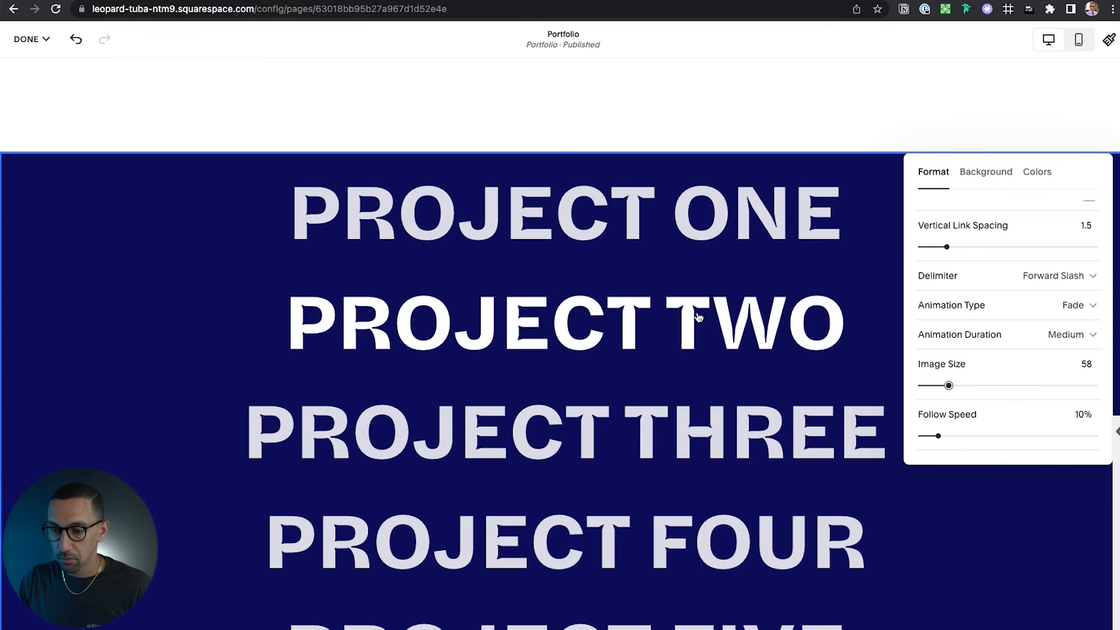
{"action": "left_click", "coordinate": [927, 385]}
{"action": "left_click", "coordinate": [1094, 385]}
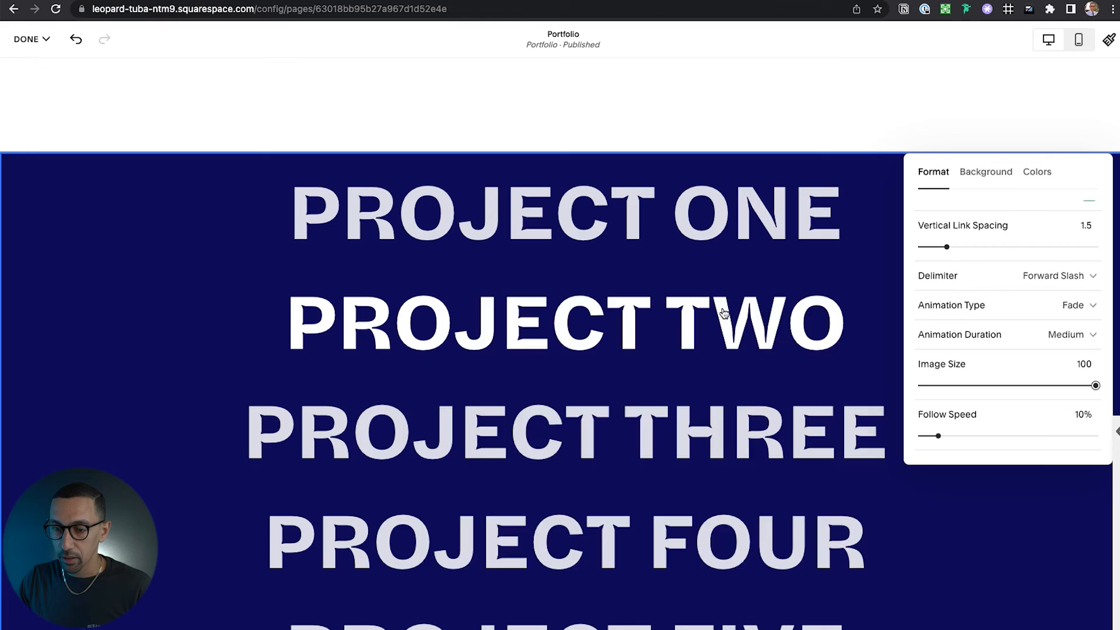
{"action": "scroll", "coordinate": [547, 260], "scroll_direction": "down", "scroll_amount": 5}
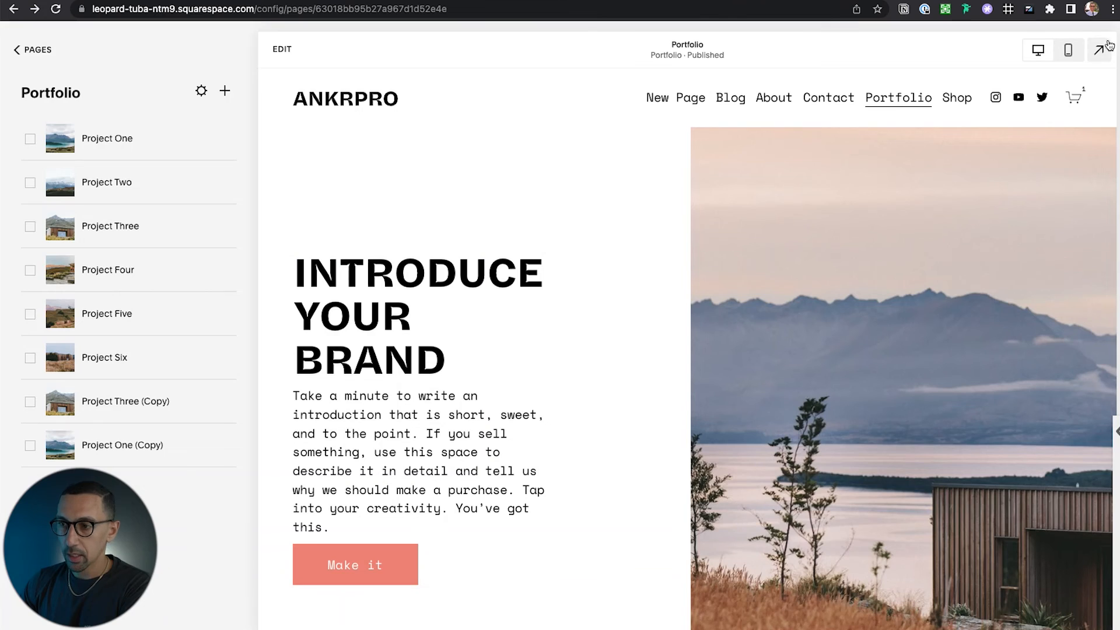
- Open the portfolio page in full-screen preview and check the restyled project list with its hover images
{"action": "left_click", "coordinate": [1106, 43]}
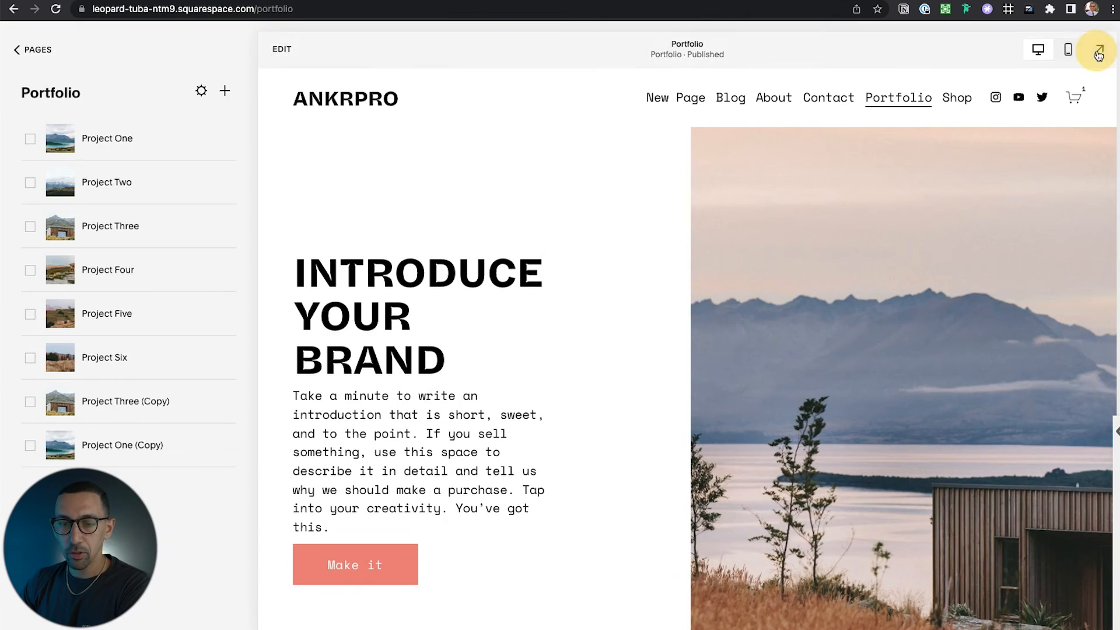
{"action": "scroll", "coordinate": [673, 303], "scroll_direction": "down", "scroll_amount": 15}
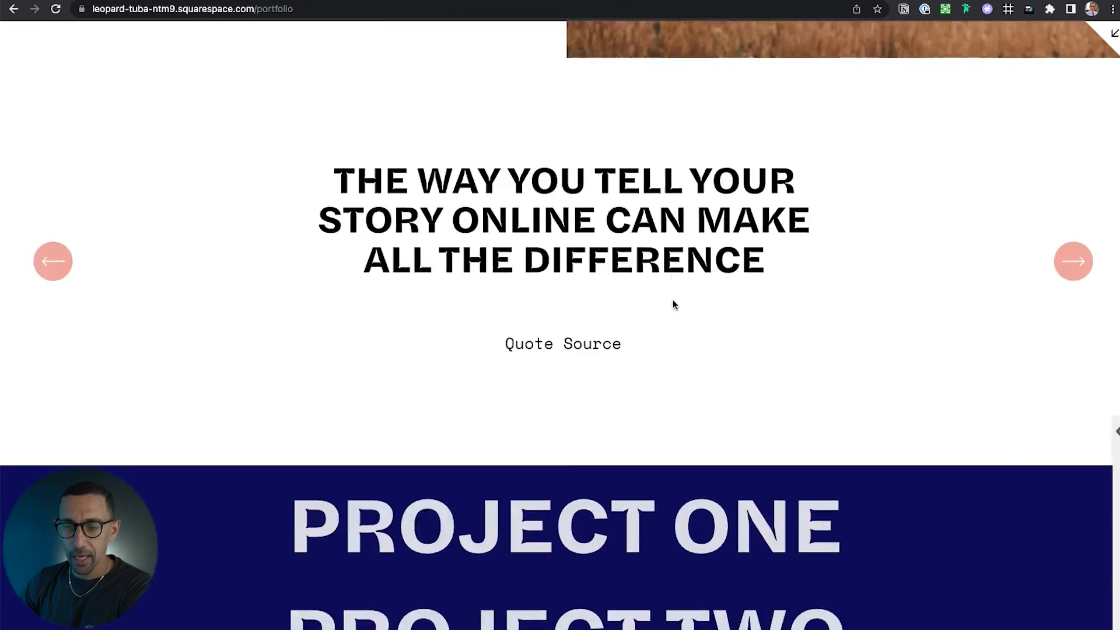
{"action": "scroll", "coordinate": [673, 304], "scroll_direction": "down", "scroll_amount": 6}
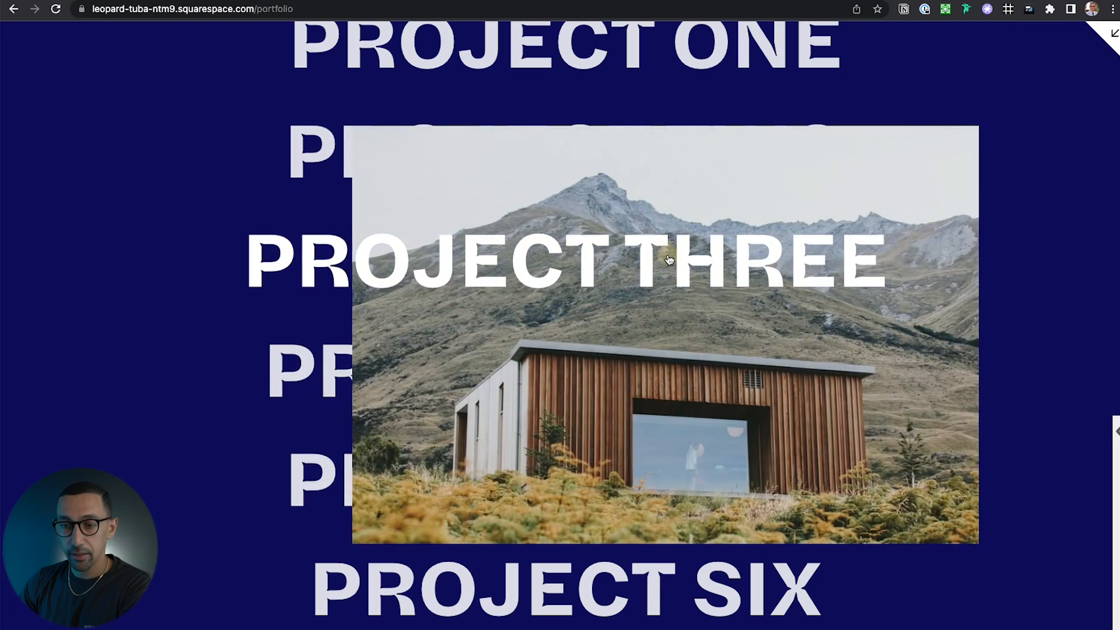
- Open Project Three from the list, look through its page down to the footer and continue to Project Four
{"action": "left_click", "coordinate": [669, 258]}
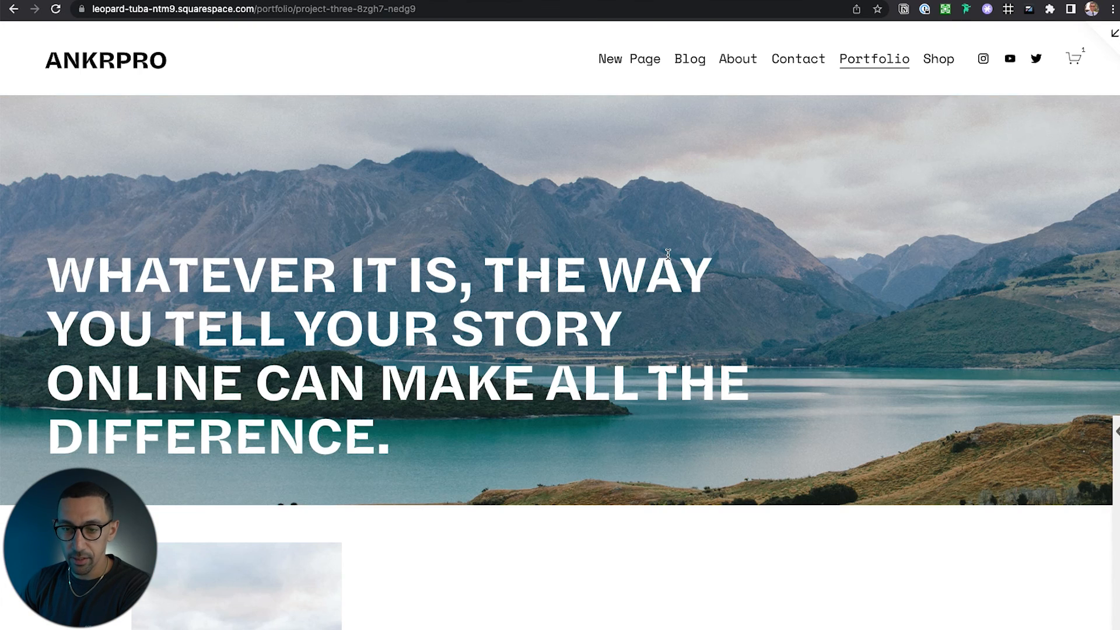
{"action": "scroll", "coordinate": [634, 353], "scroll_direction": "down", "scroll_amount": 2}
{"action": "scroll", "coordinate": [635, 354], "scroll_direction": "down", "scroll_amount": 15}
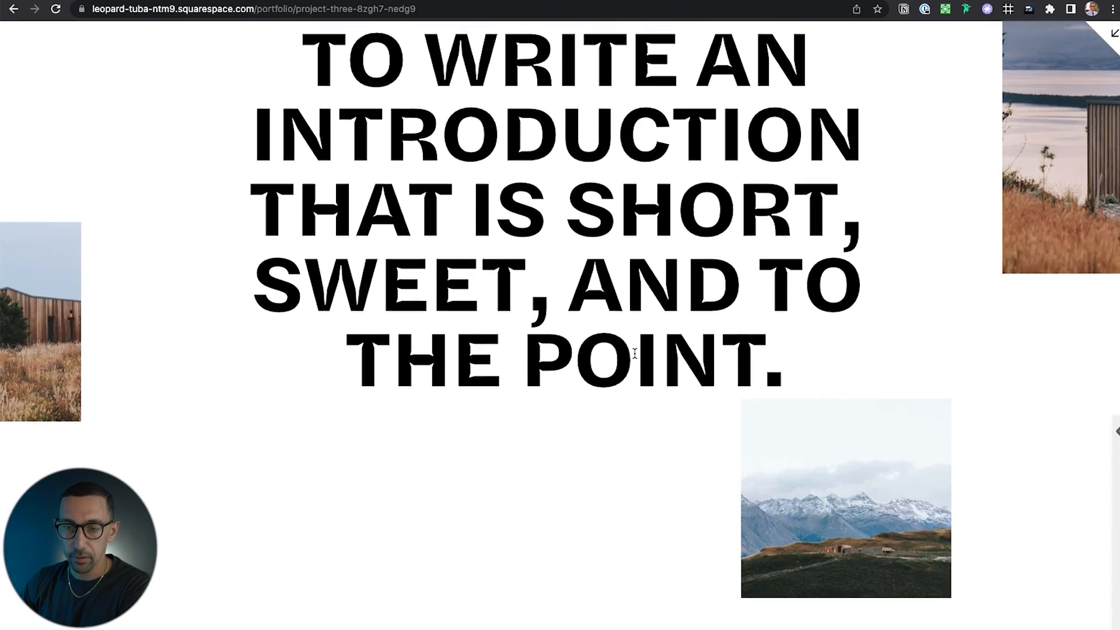
{"action": "scroll", "coordinate": [635, 355], "scroll_direction": "down", "scroll_amount": 15}
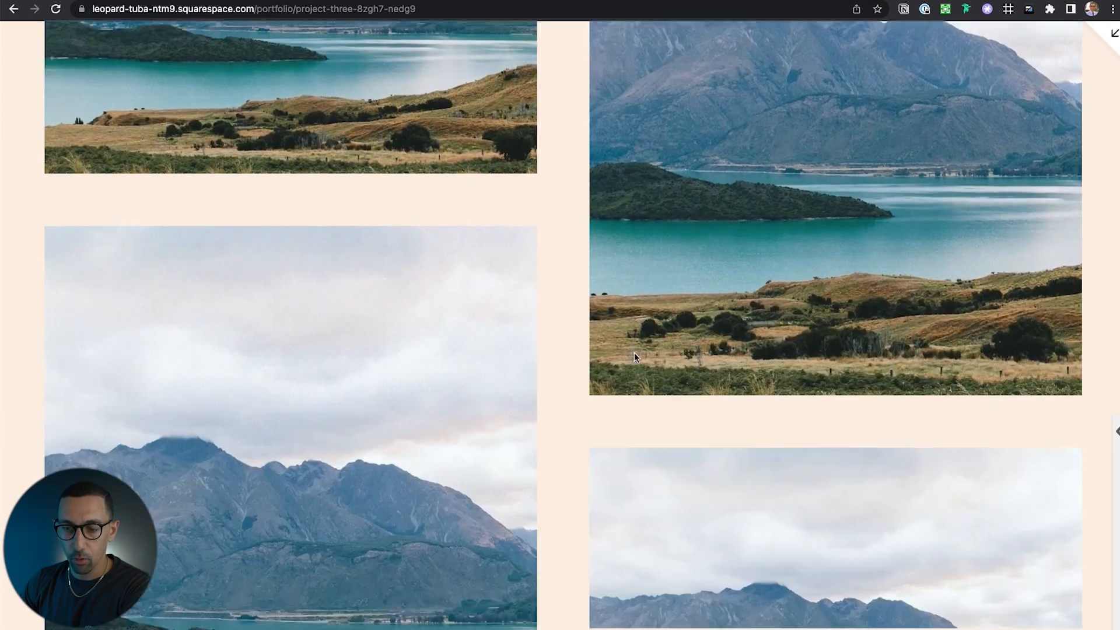
{"action": "scroll", "coordinate": [635, 357], "scroll_direction": "down", "scroll_amount": 5}
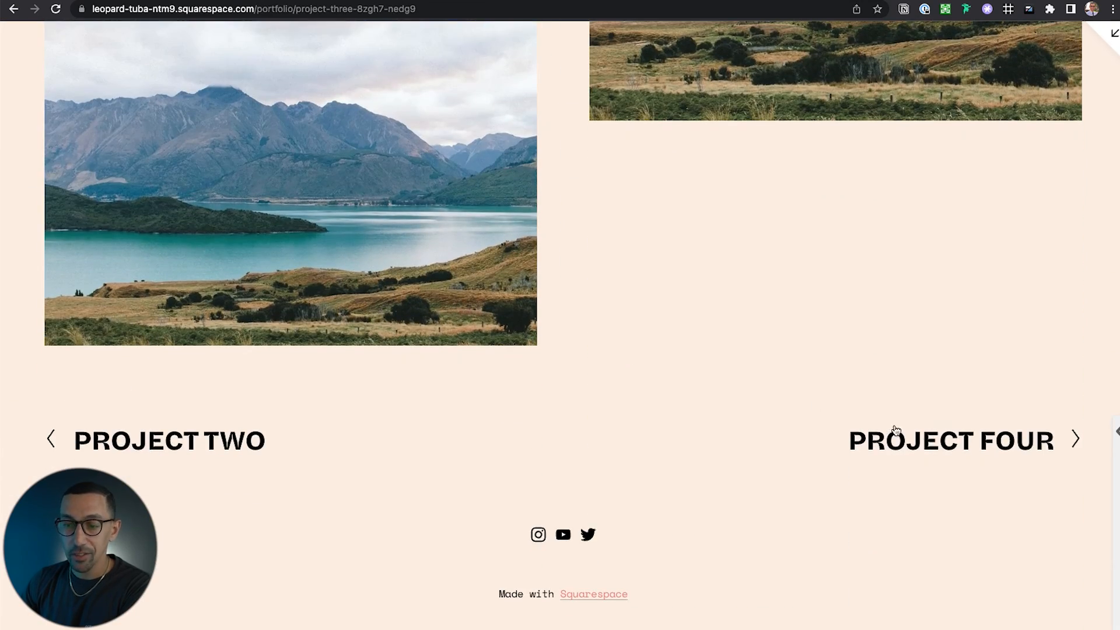
{"action": "left_click", "coordinate": [945, 440]}
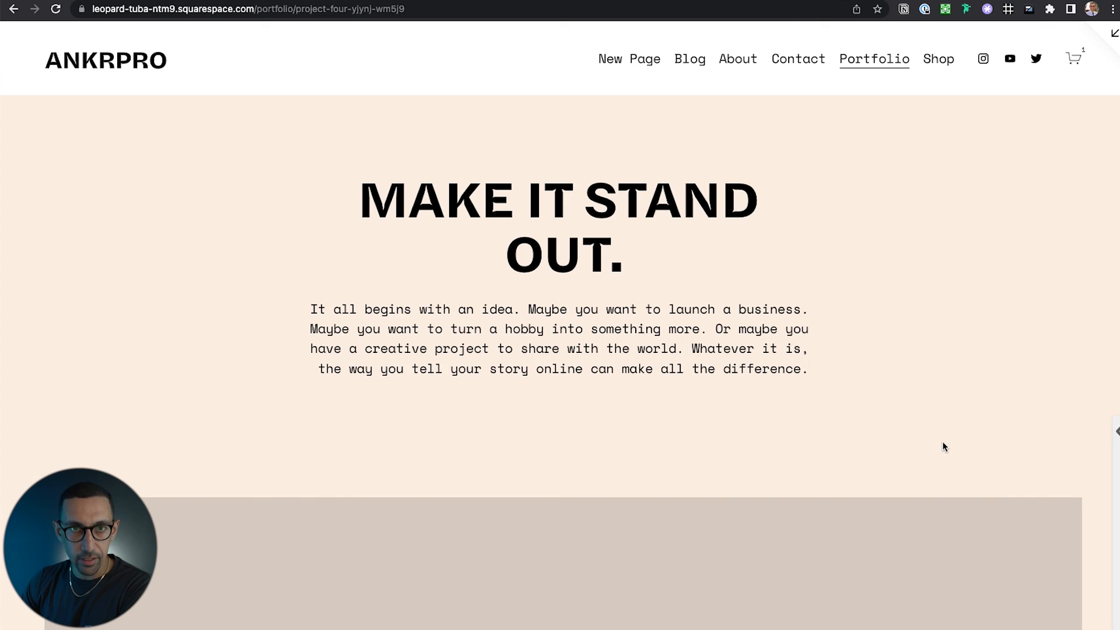